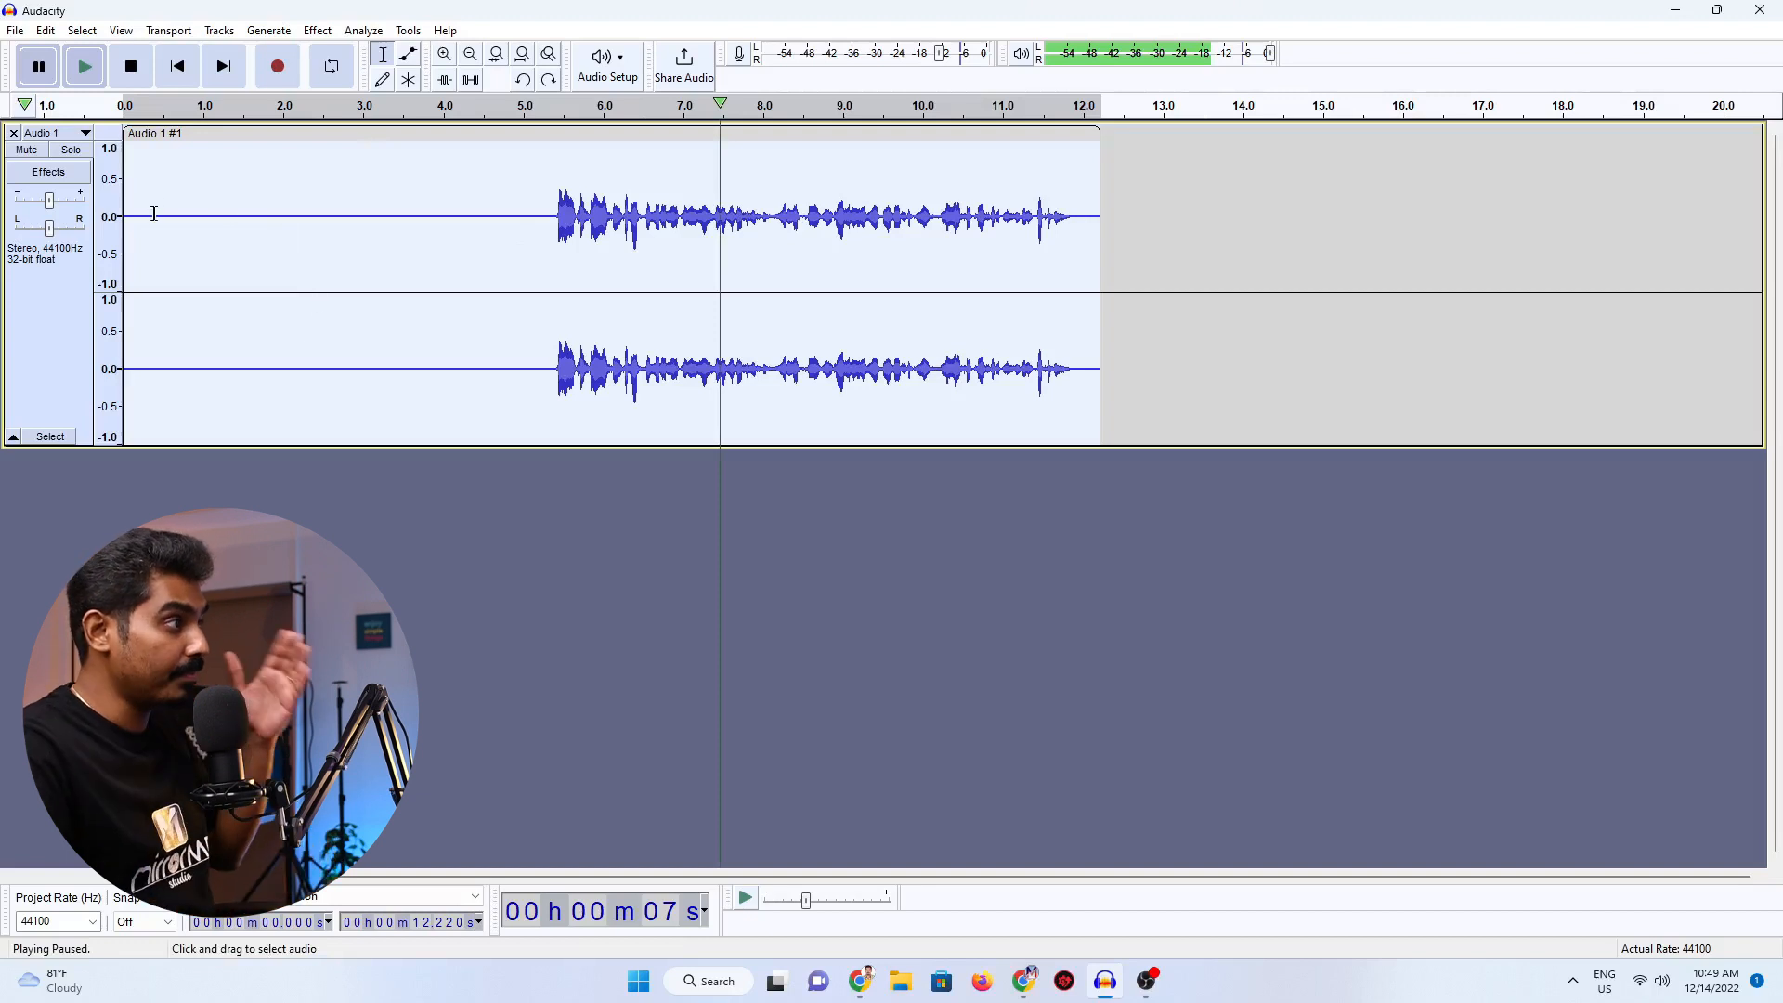
# Capture a noise profile for Noise Reduction from the silent section between about 0.15 s and 5.09 s.
pyautogui.moveTo(136, 211); pyautogui.dragTo(529, 221)
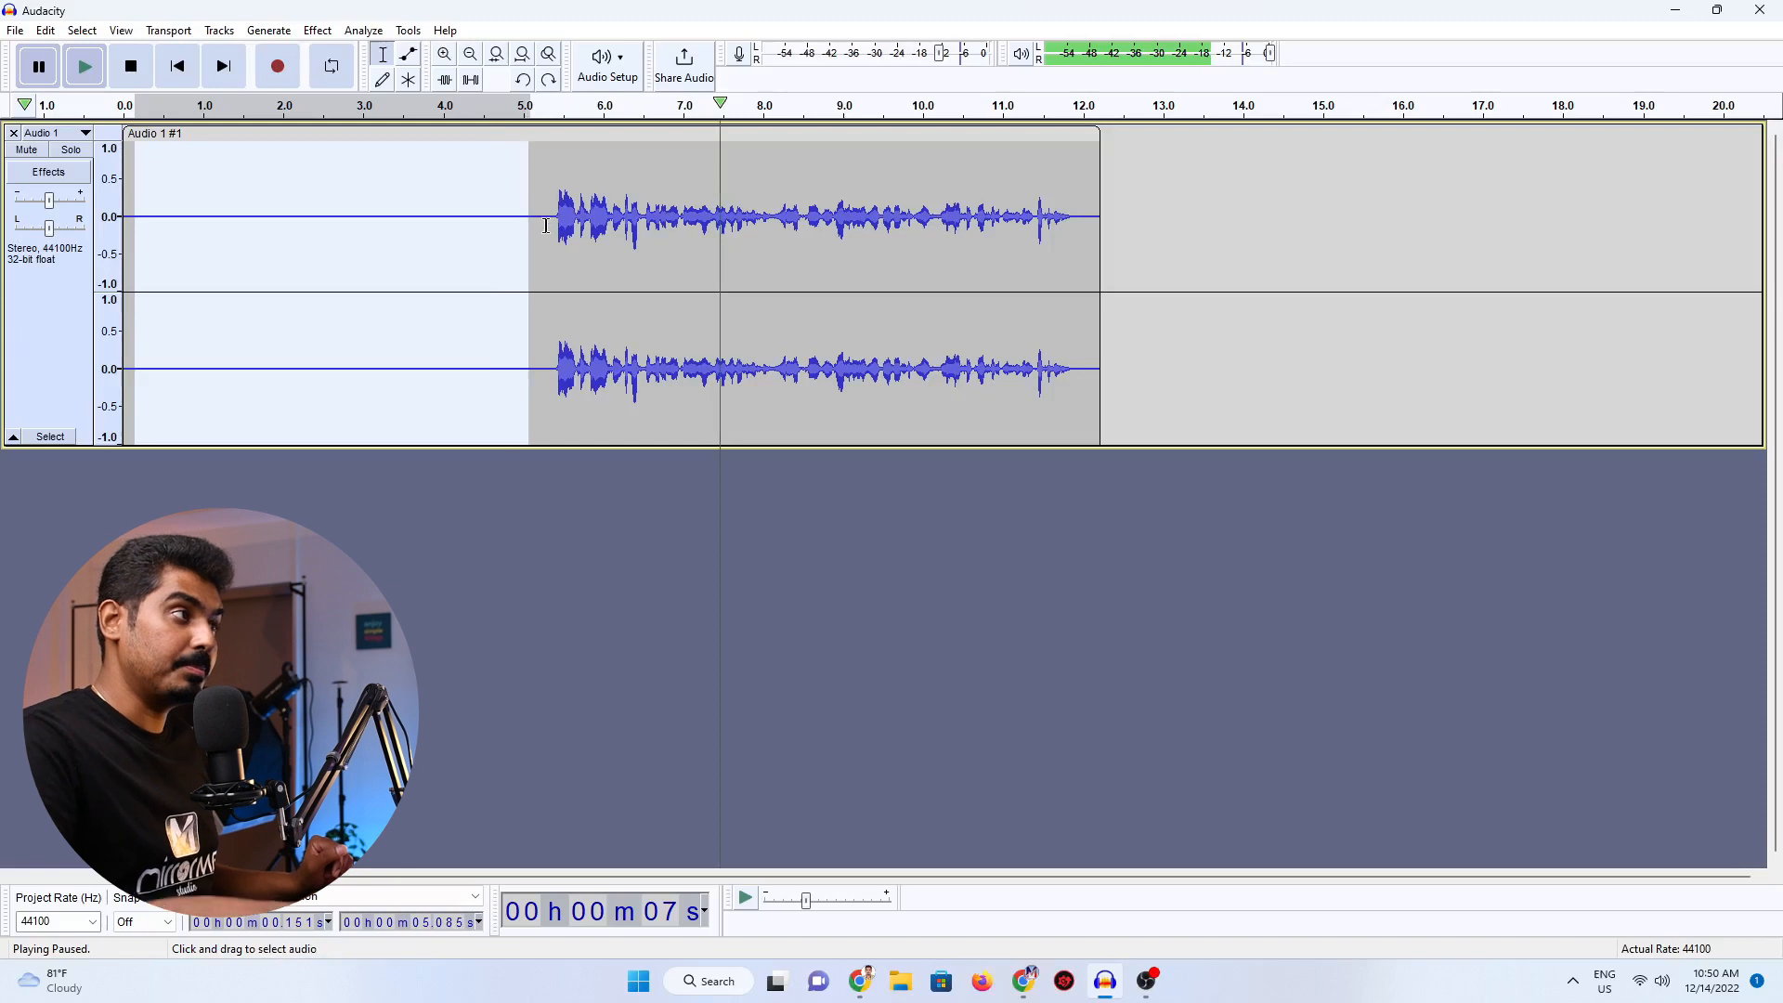
pyautogui.click(316, 31)
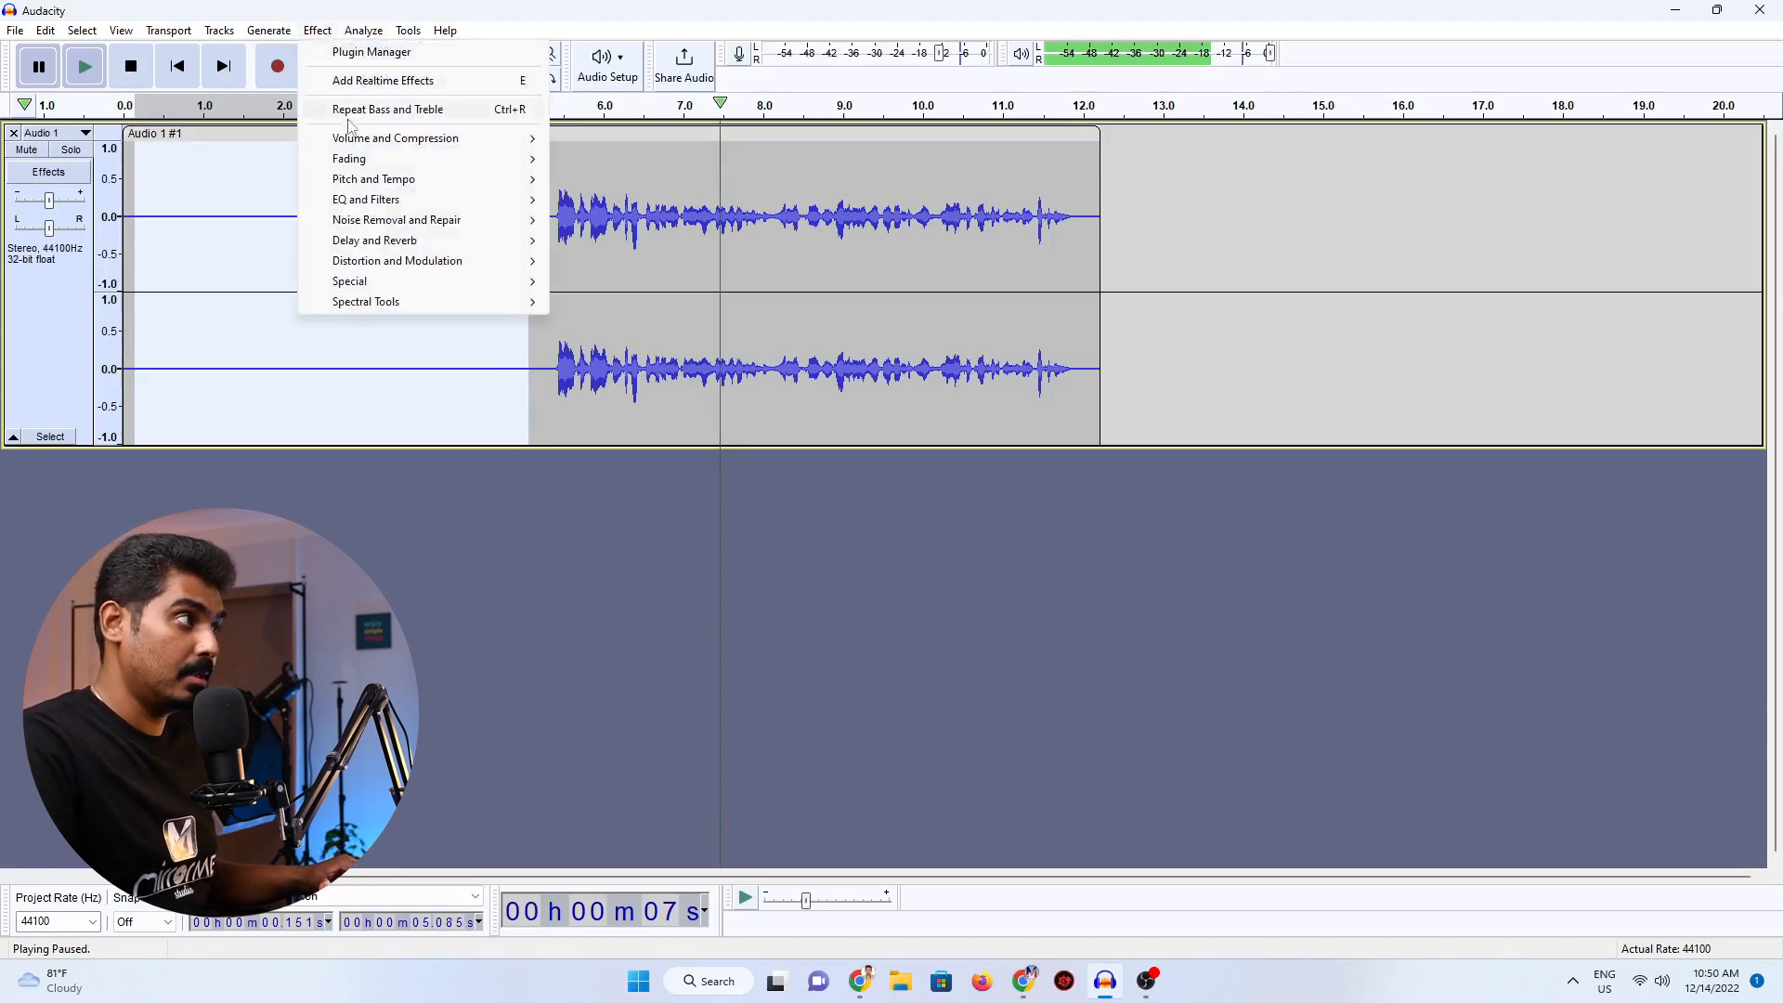
pyautogui.moveTo(378, 222)
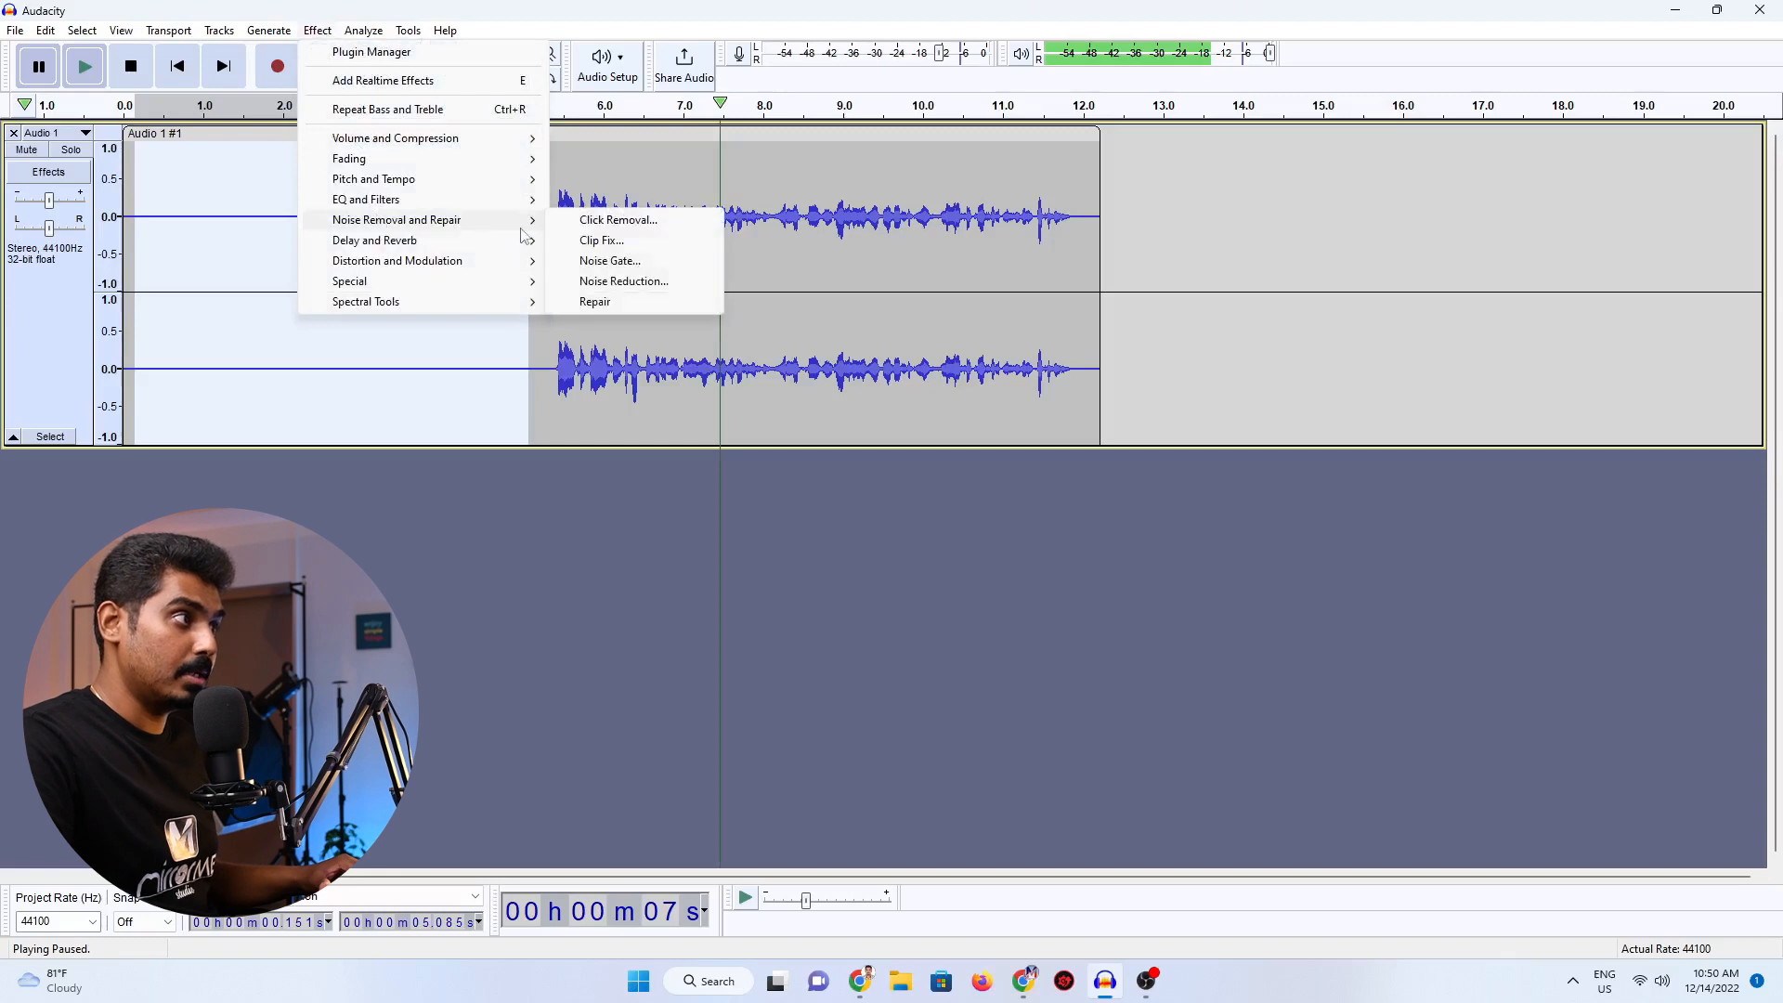
pyautogui.click(615, 281)
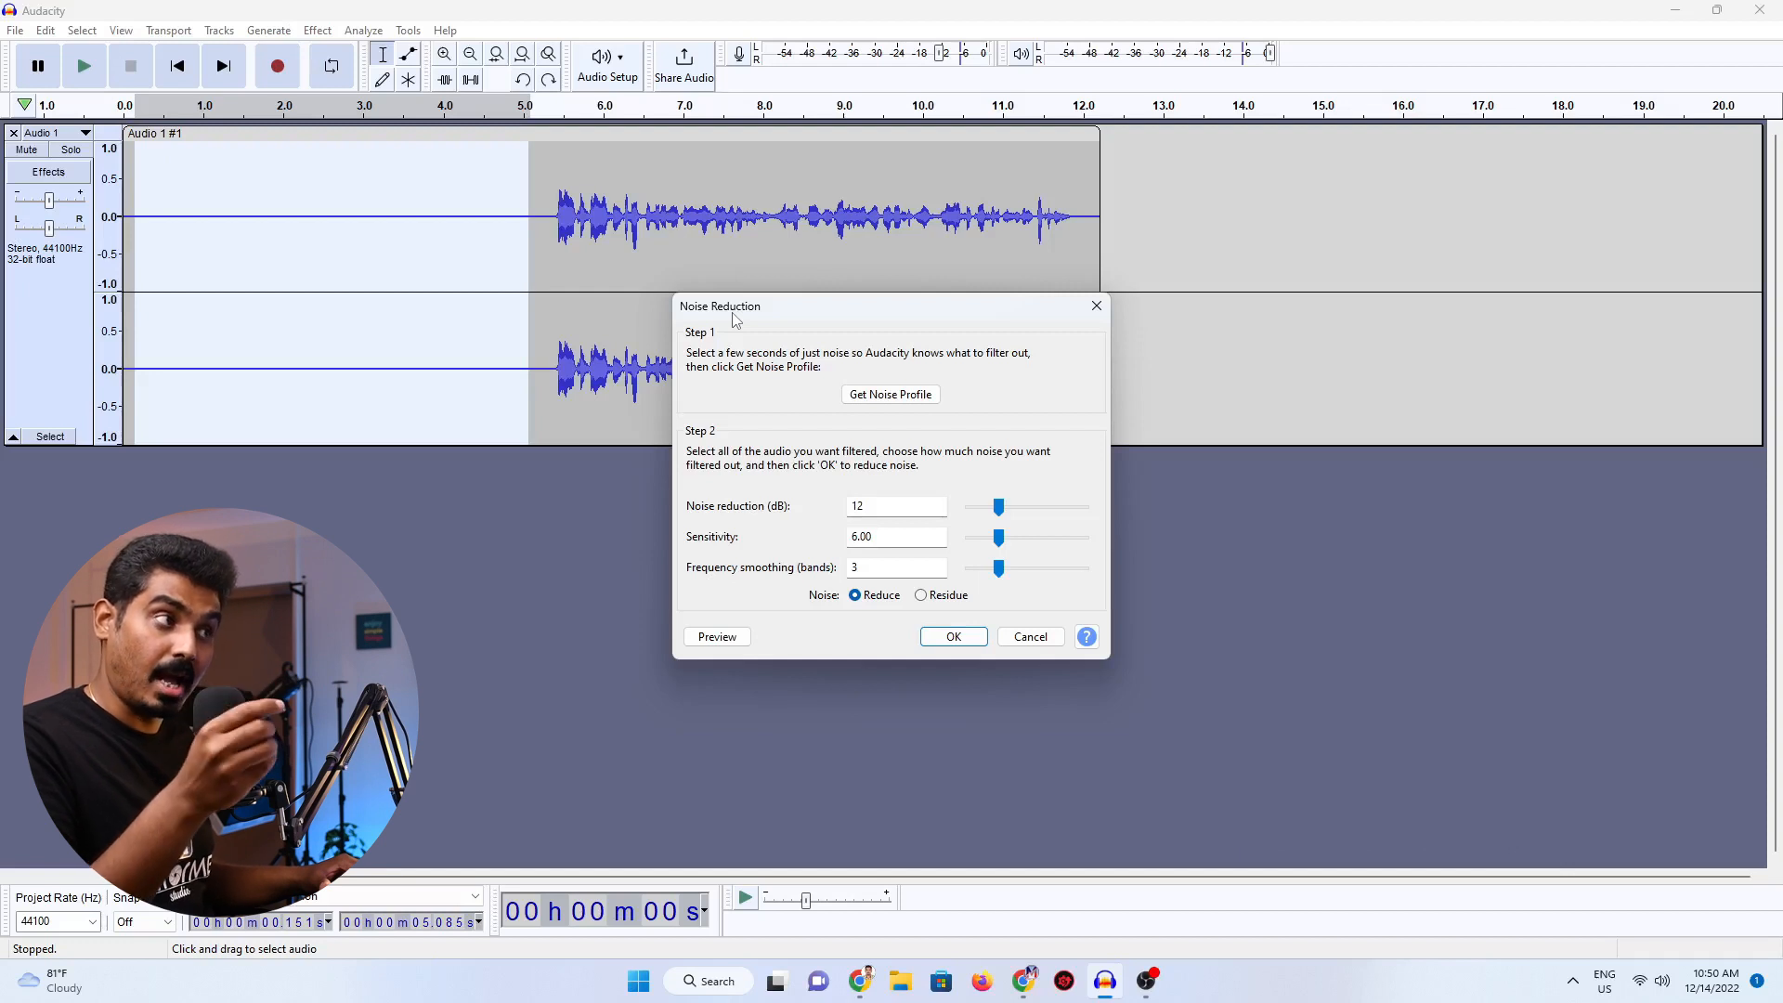
pyautogui.click(909, 397)
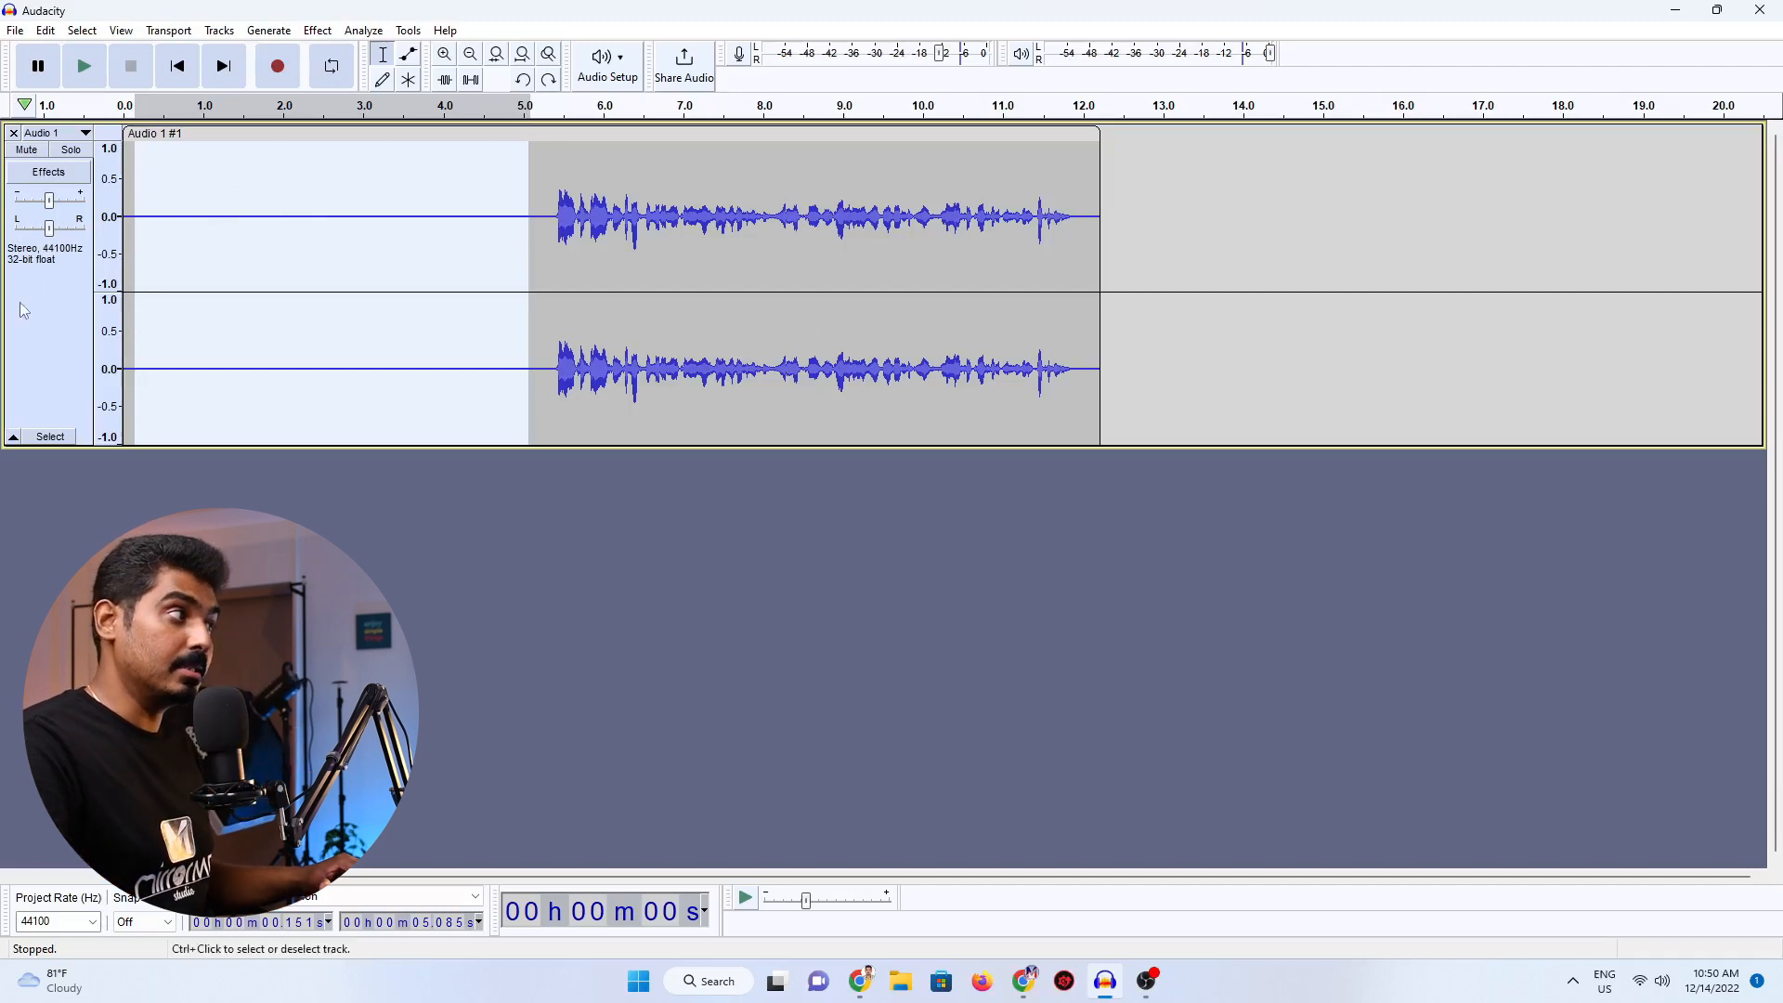
# Apply Noise Reduction to the whole track at 12 dB, sensitivity 6.00 and 3 smoothing bands, and play back the result.
pyautogui.click(52, 297)
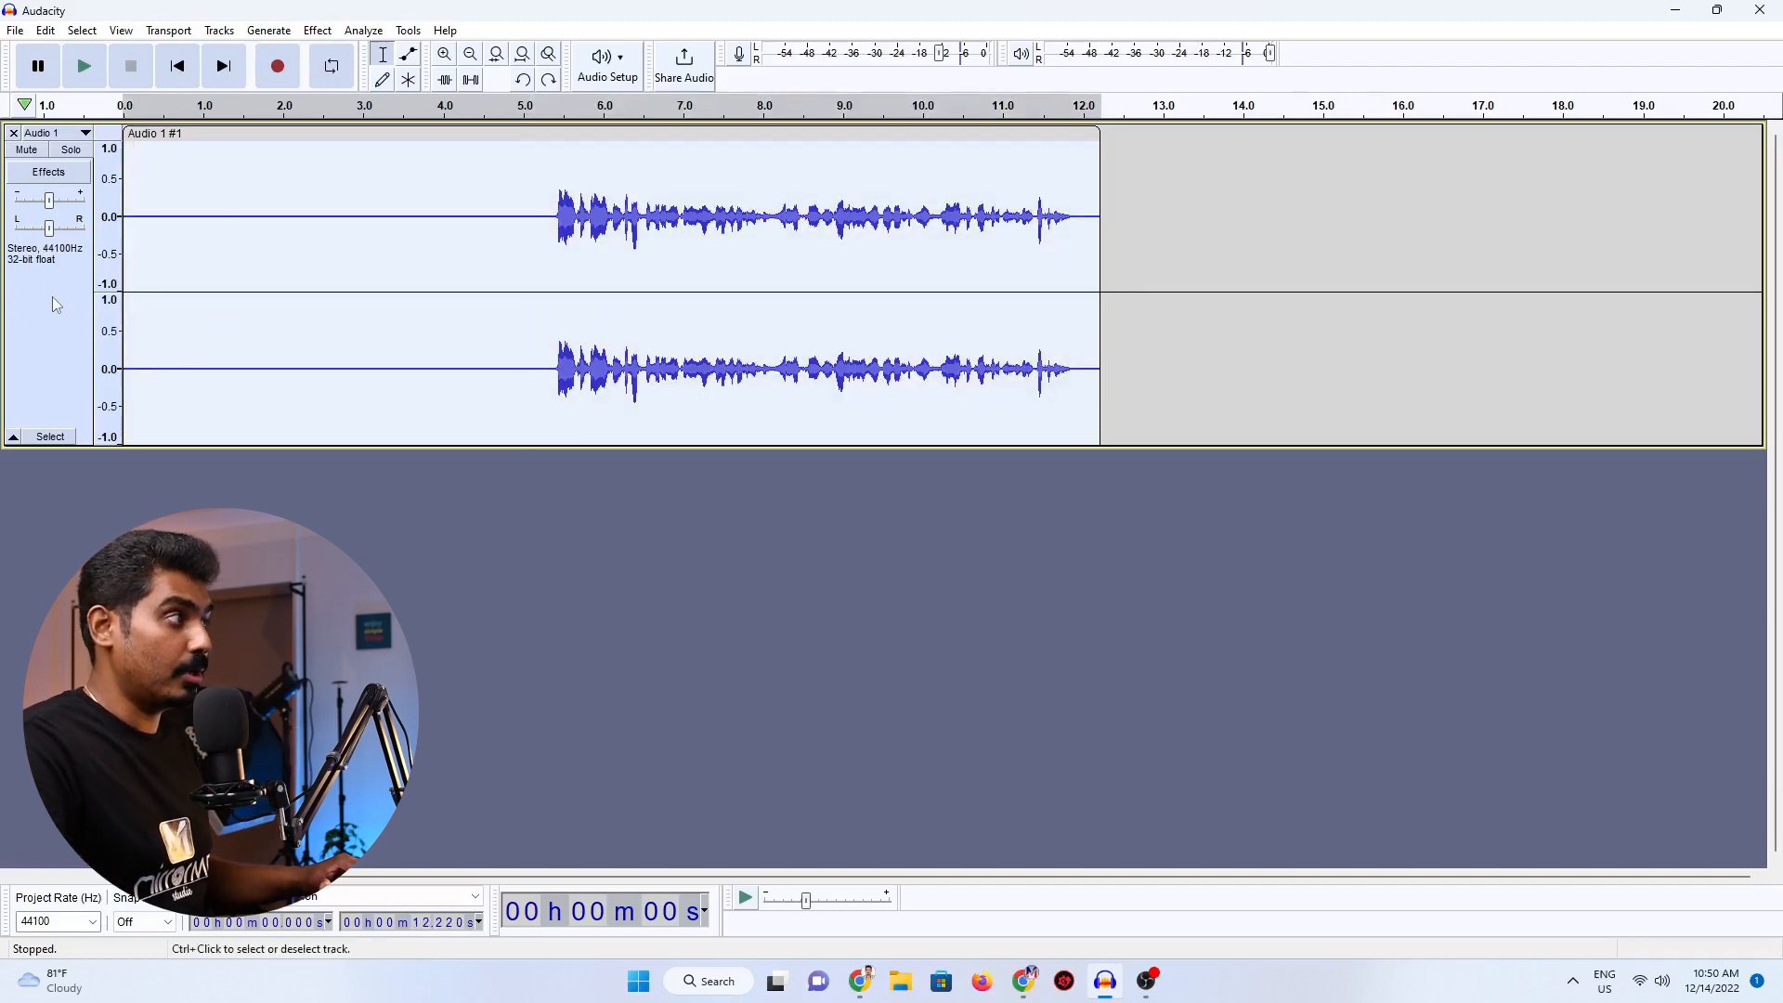
pyautogui.click(325, 38)
pyautogui.moveTo(442, 226)
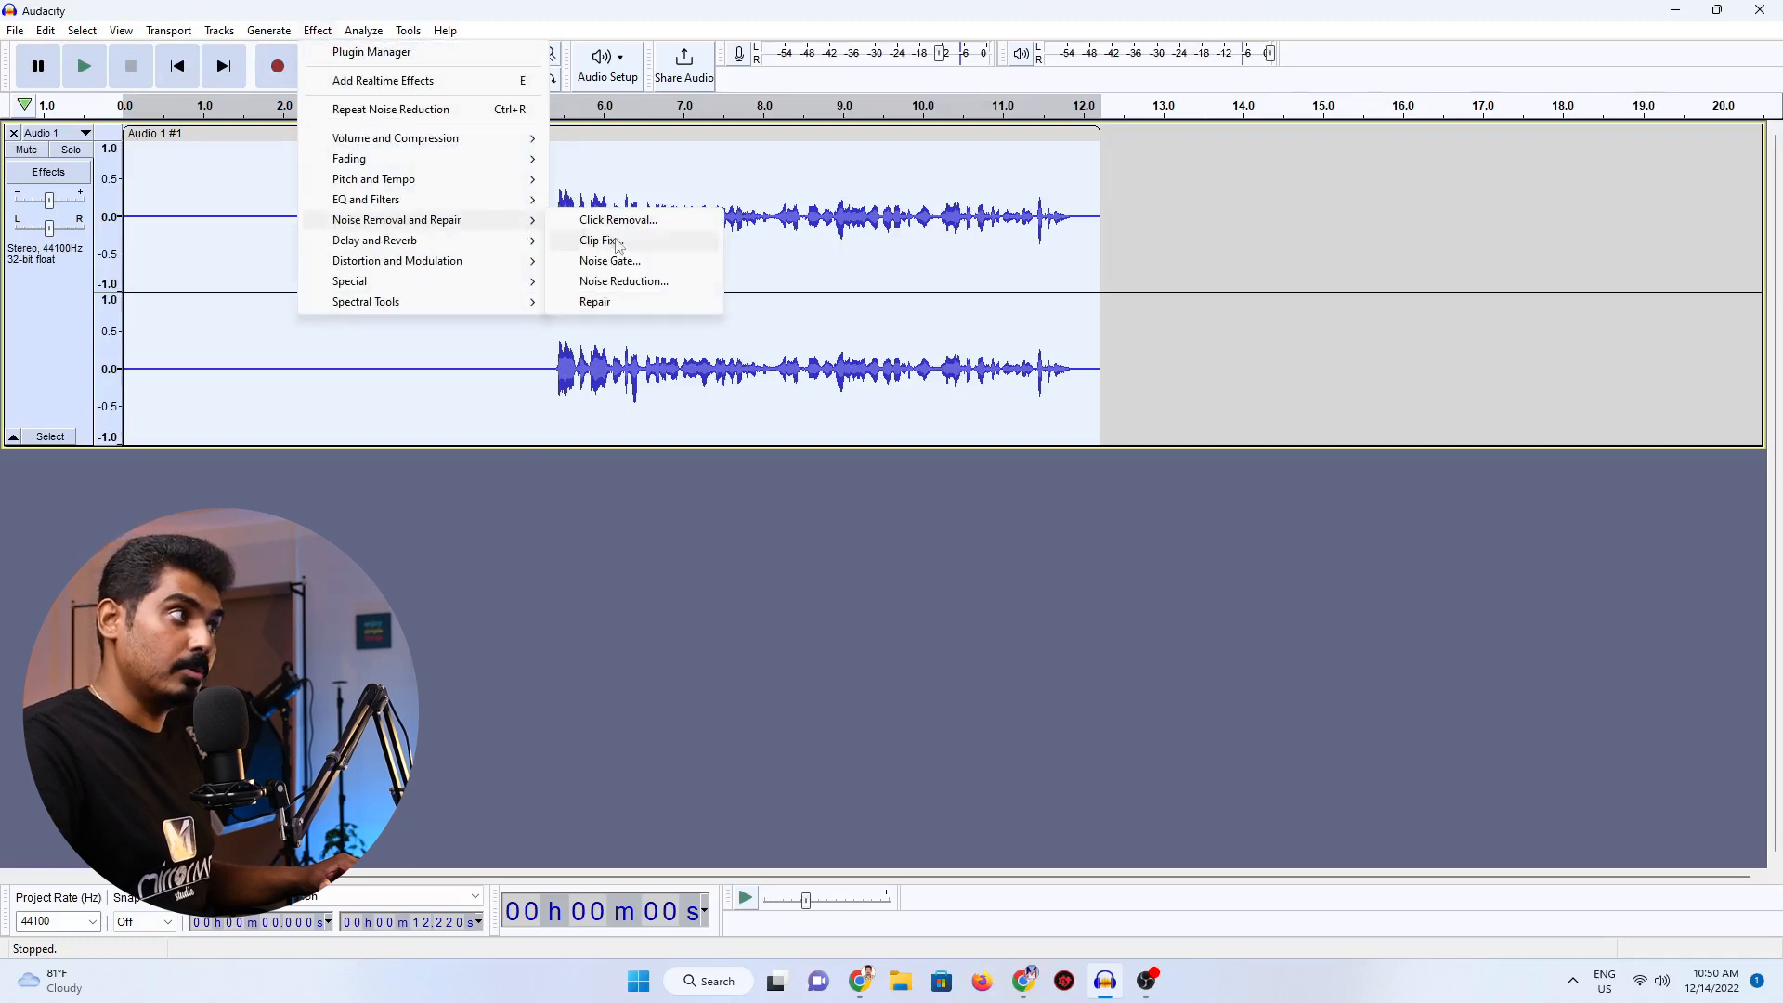
pyautogui.click(613, 281)
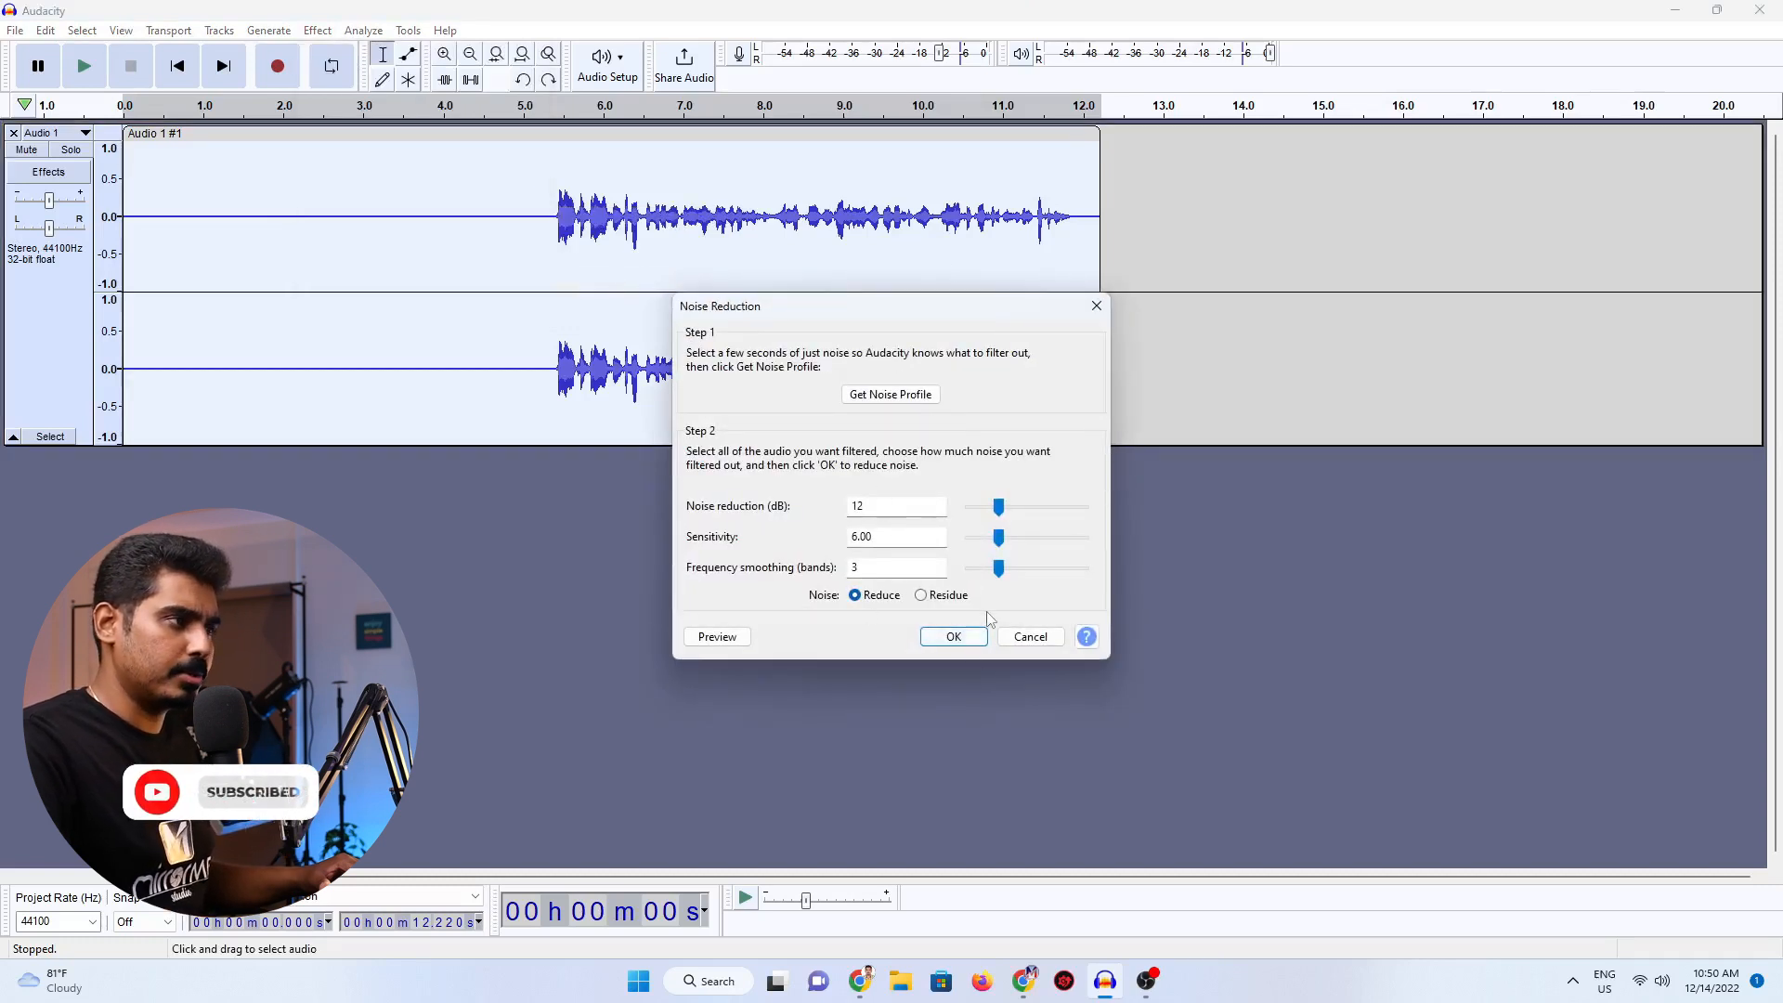
pyautogui.click(957, 637)
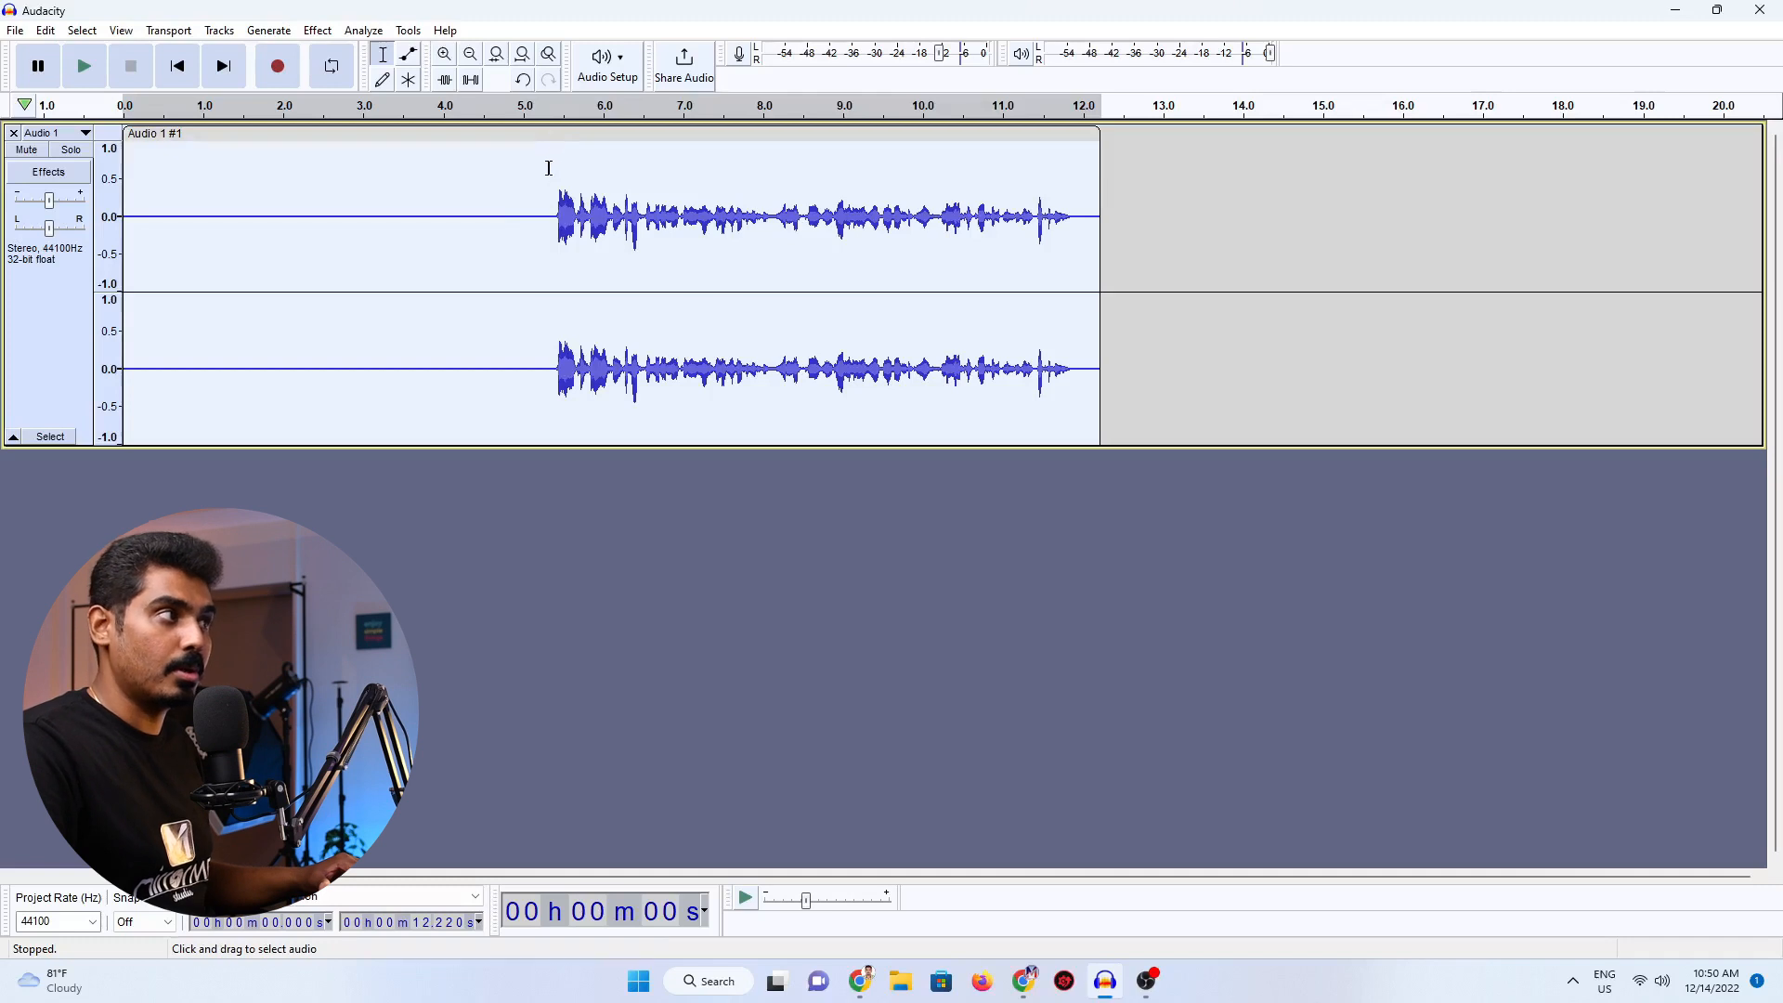
pyautogui.click(554, 109)
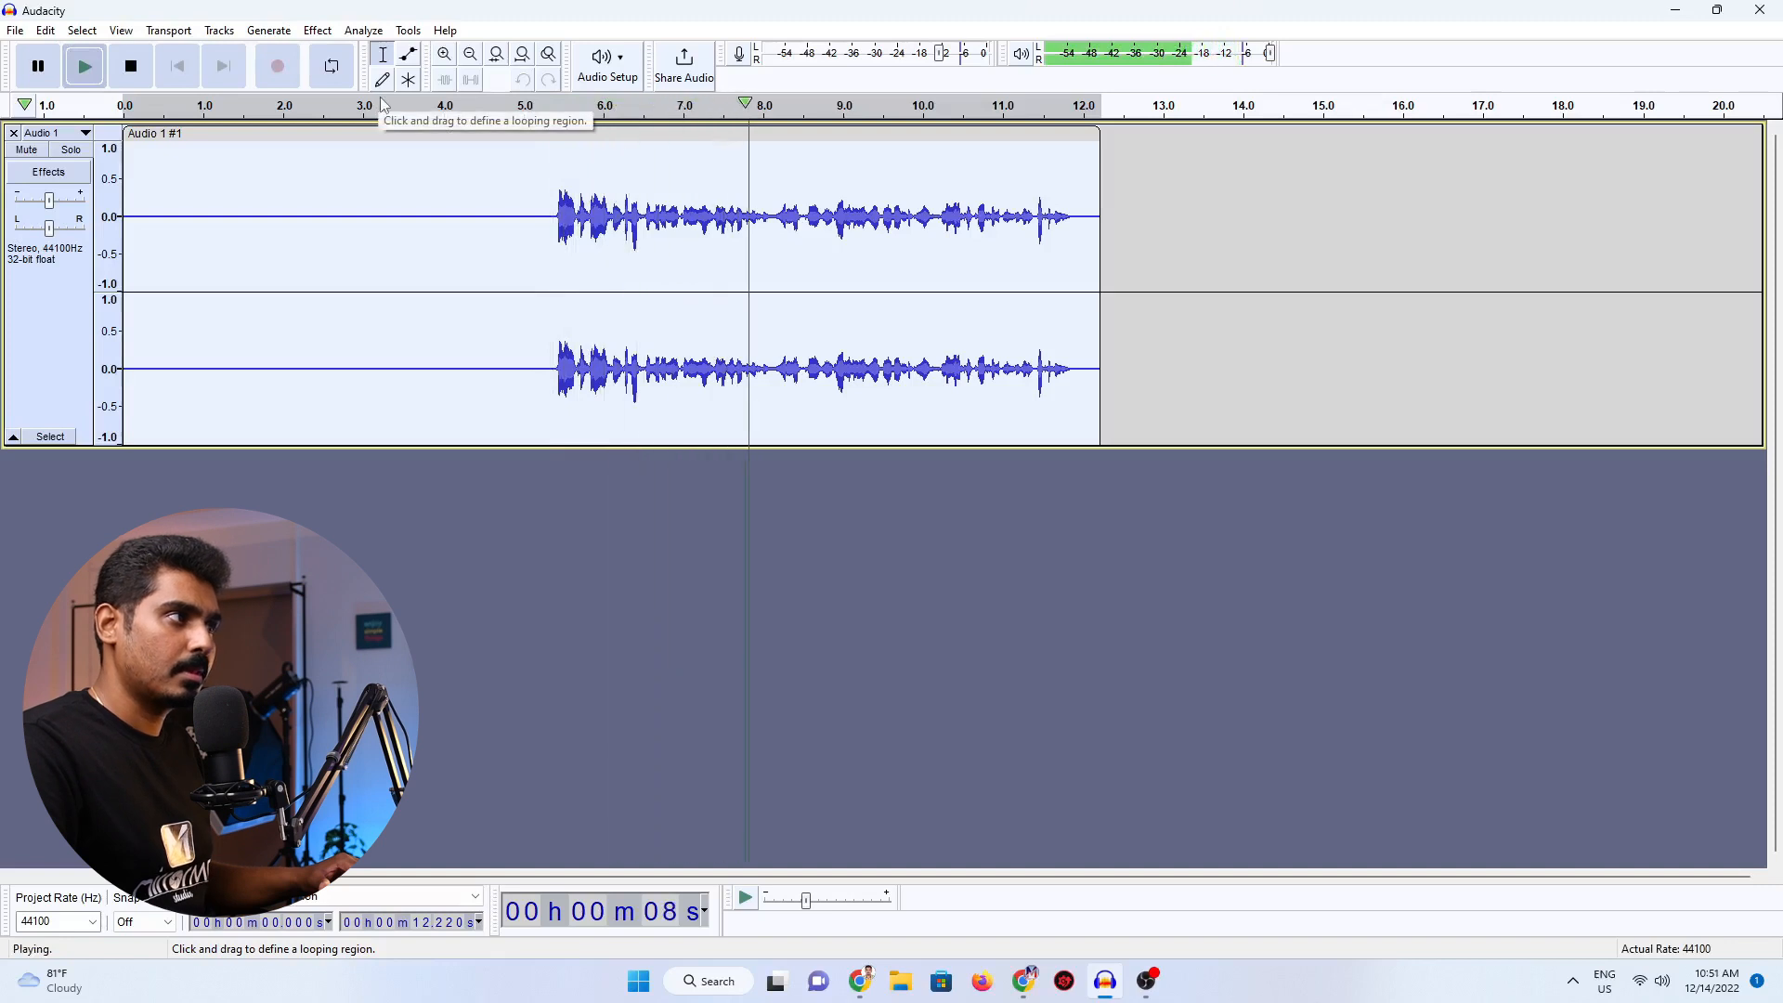
pyautogui.click(38, 67)
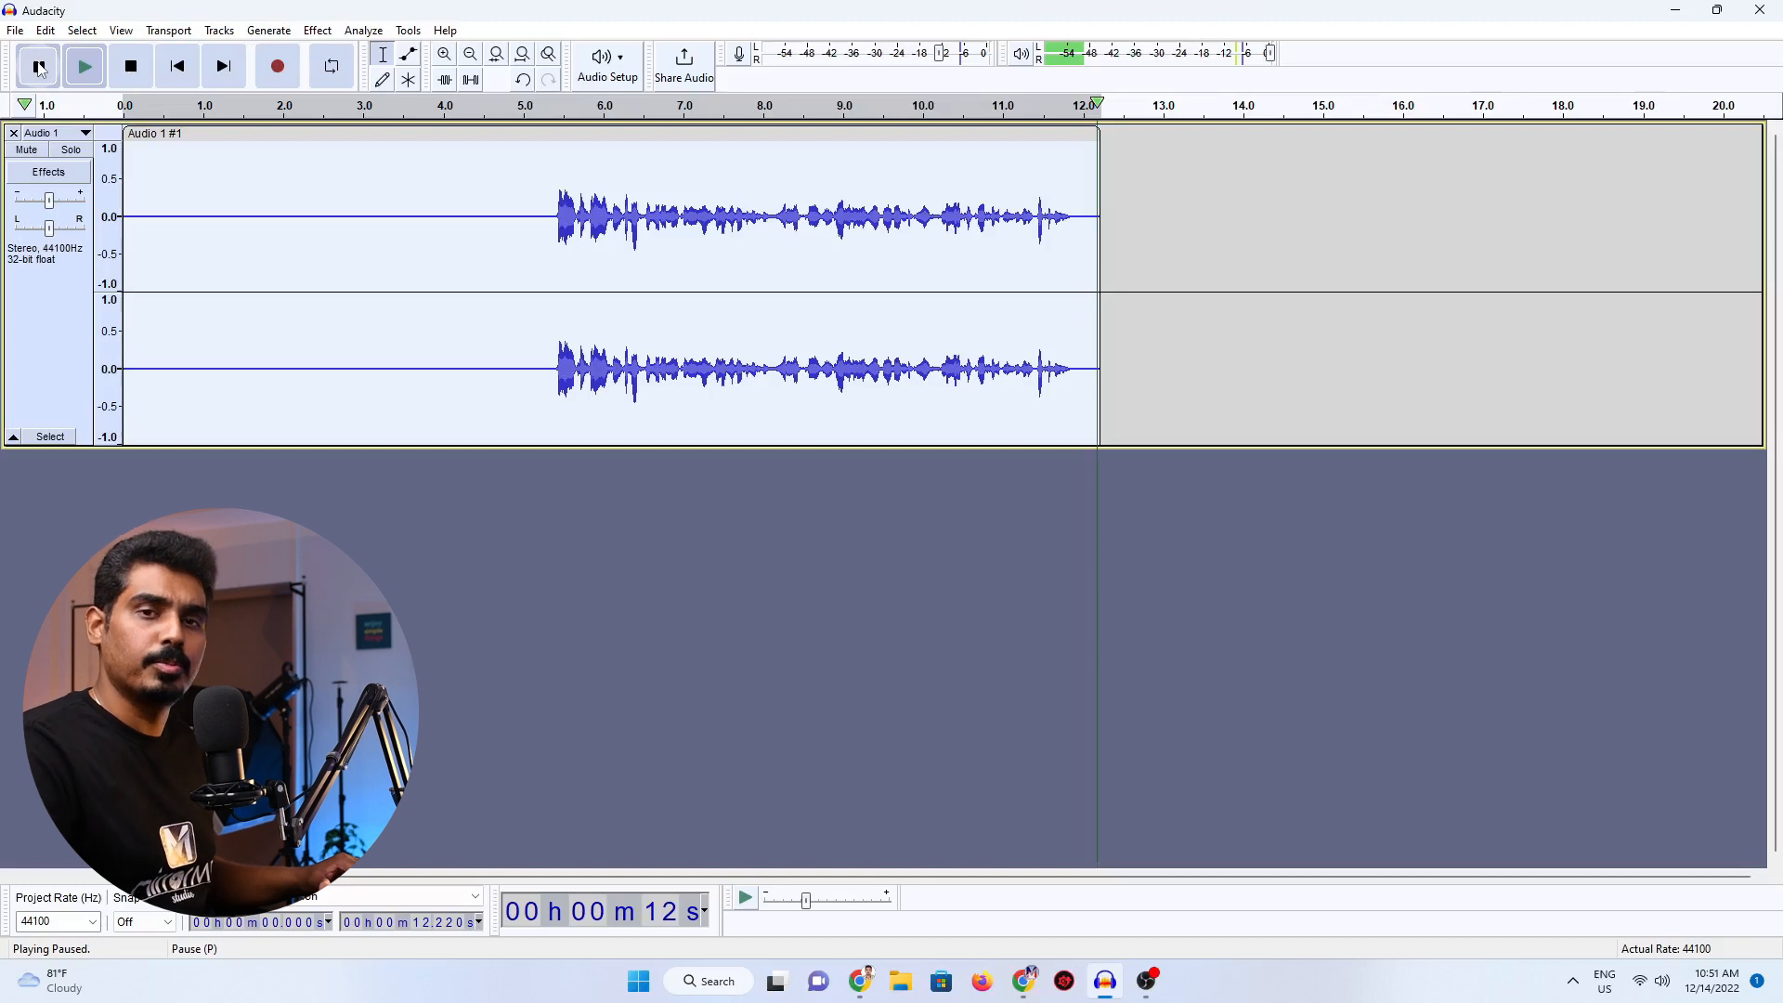
# Apply the Filter Curve EQ effect to the whole track with the Bass Boost factory preset.
pyautogui.click(317, 31)
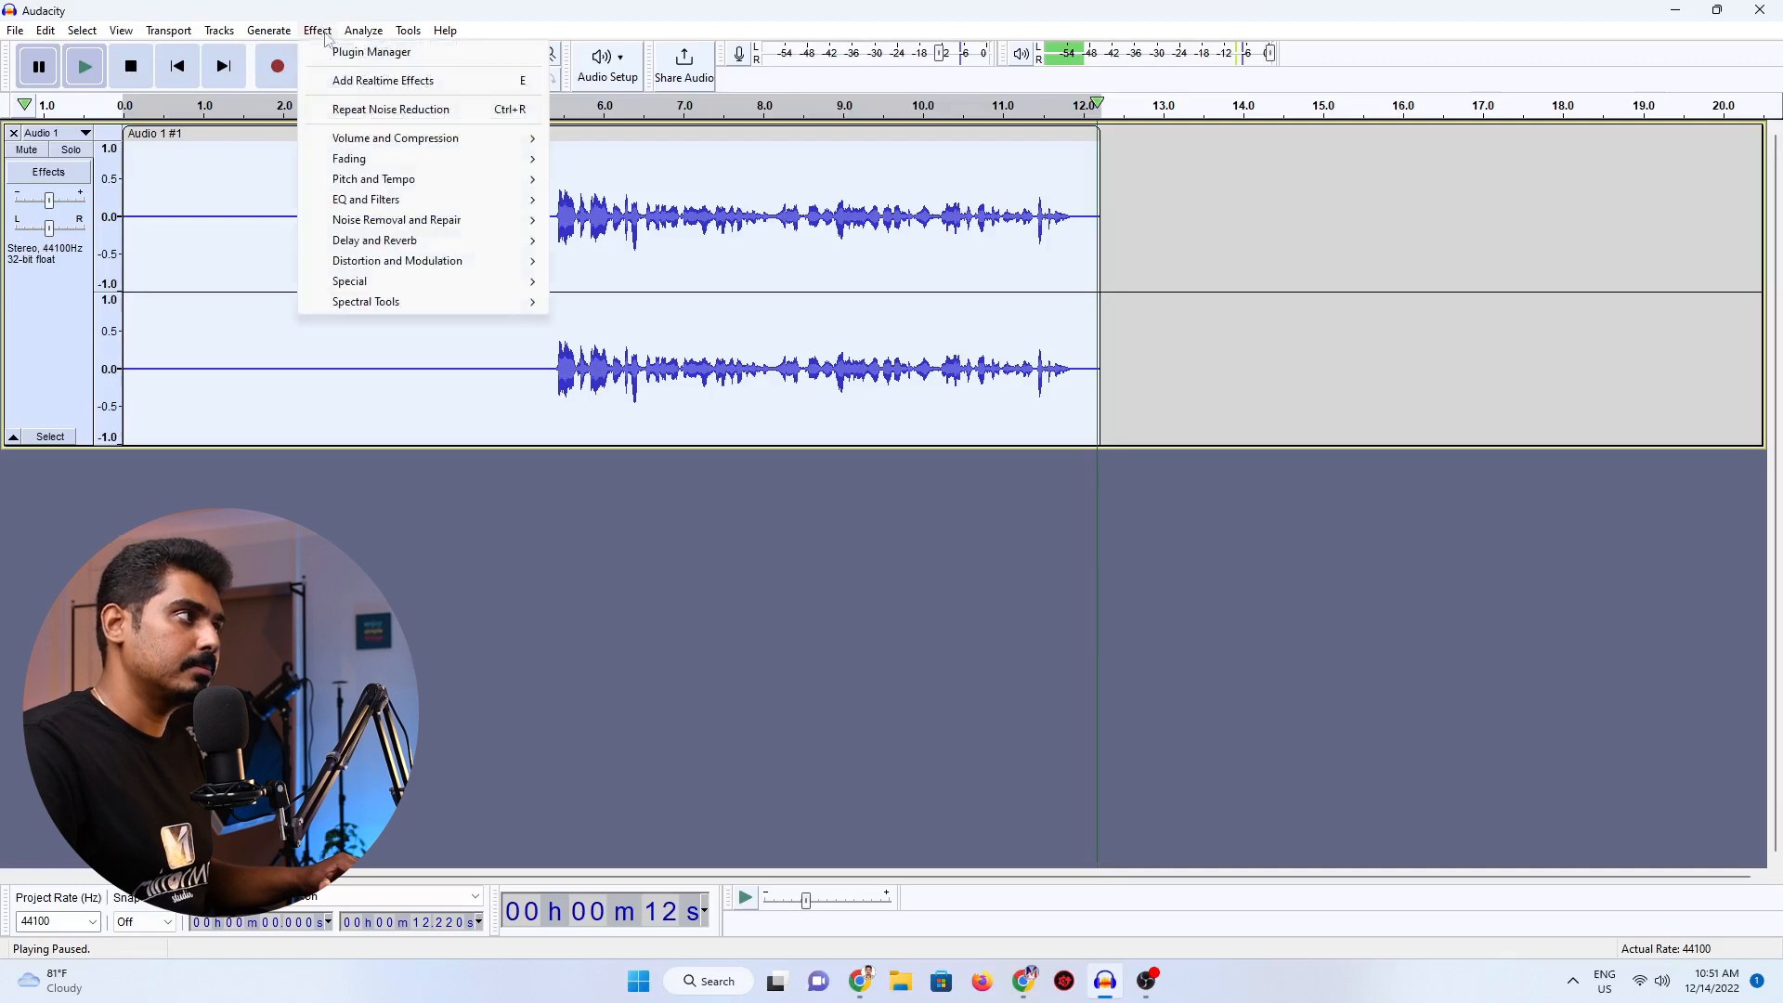
pyautogui.moveTo(371, 207)
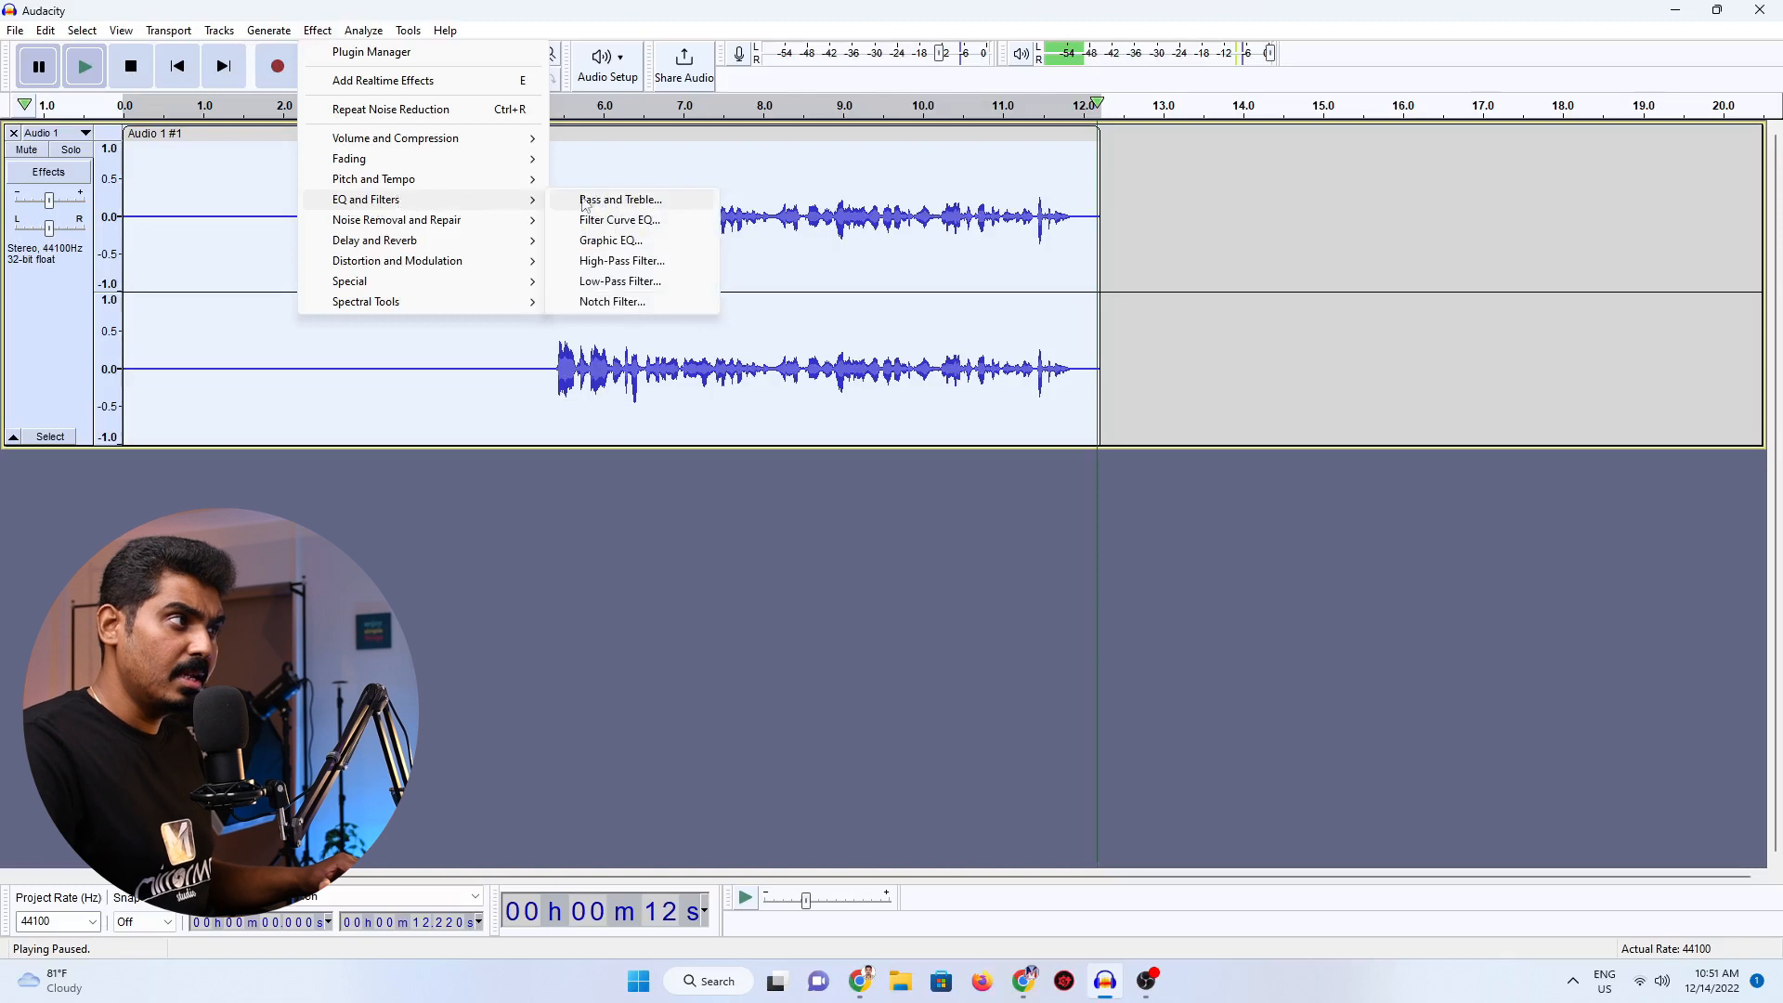
pyautogui.click(639, 229)
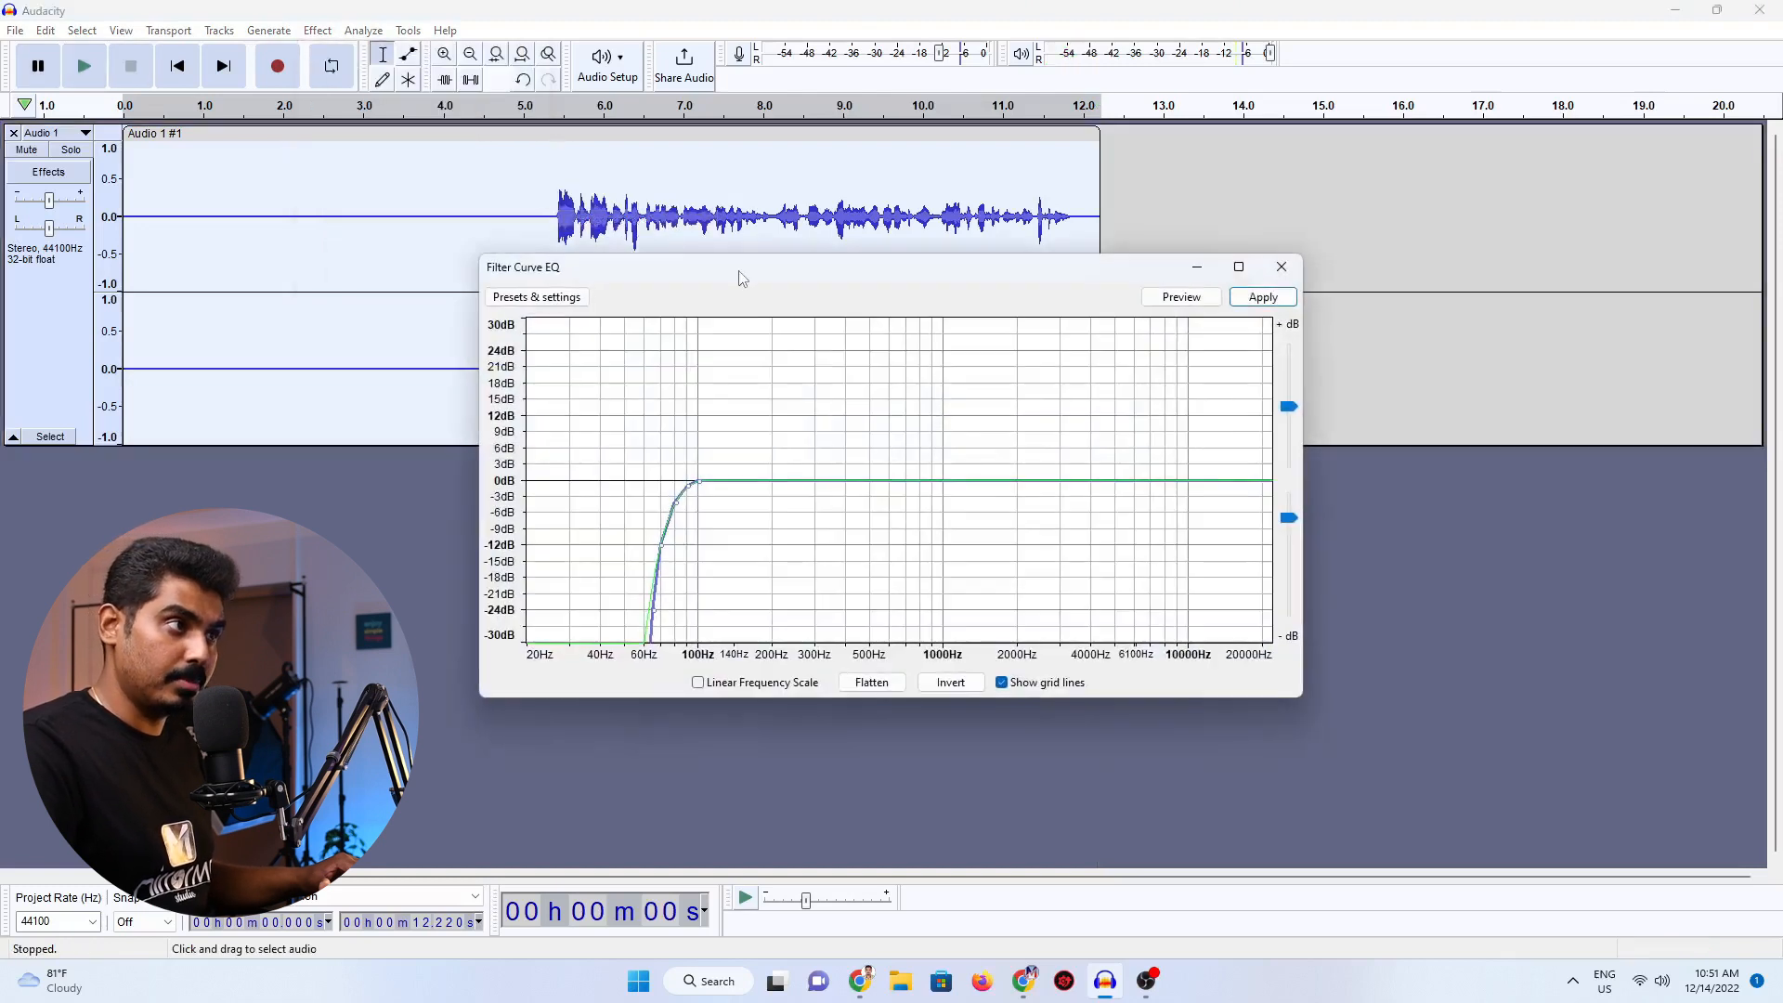
pyautogui.moveTo(733, 274); pyautogui.dragTo(781, 188)
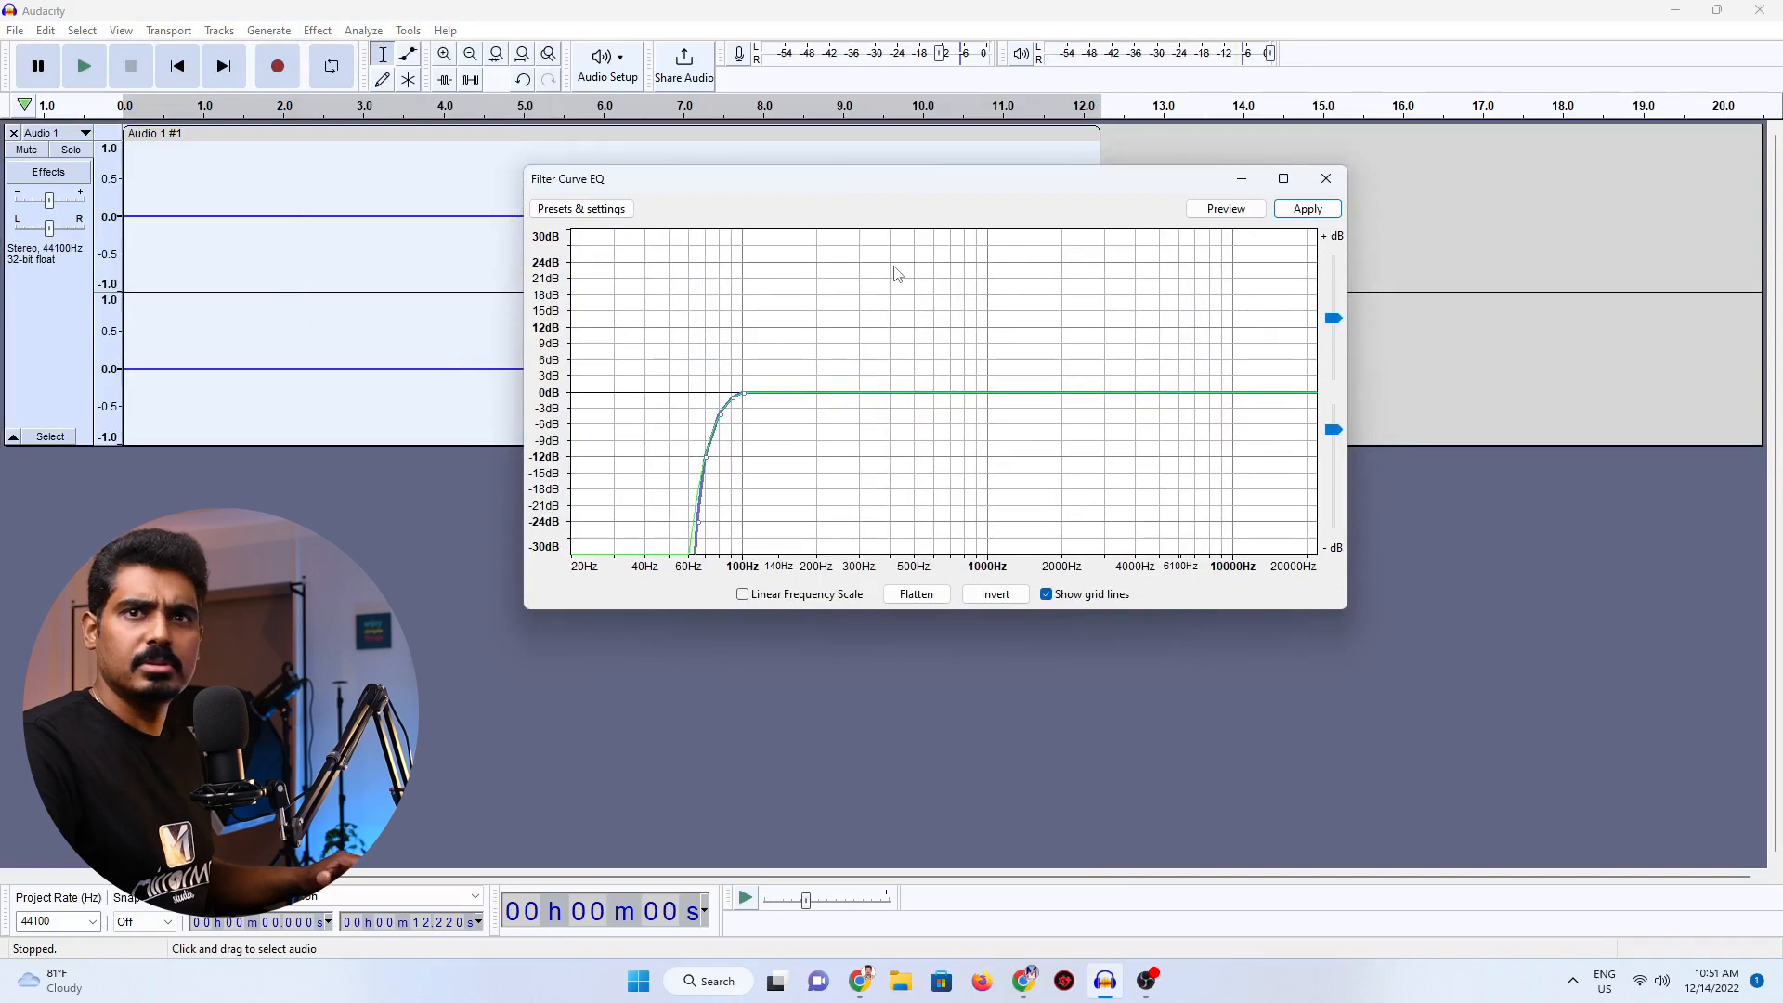
pyautogui.moveTo(862, 185); pyautogui.dragTo(887, 165)
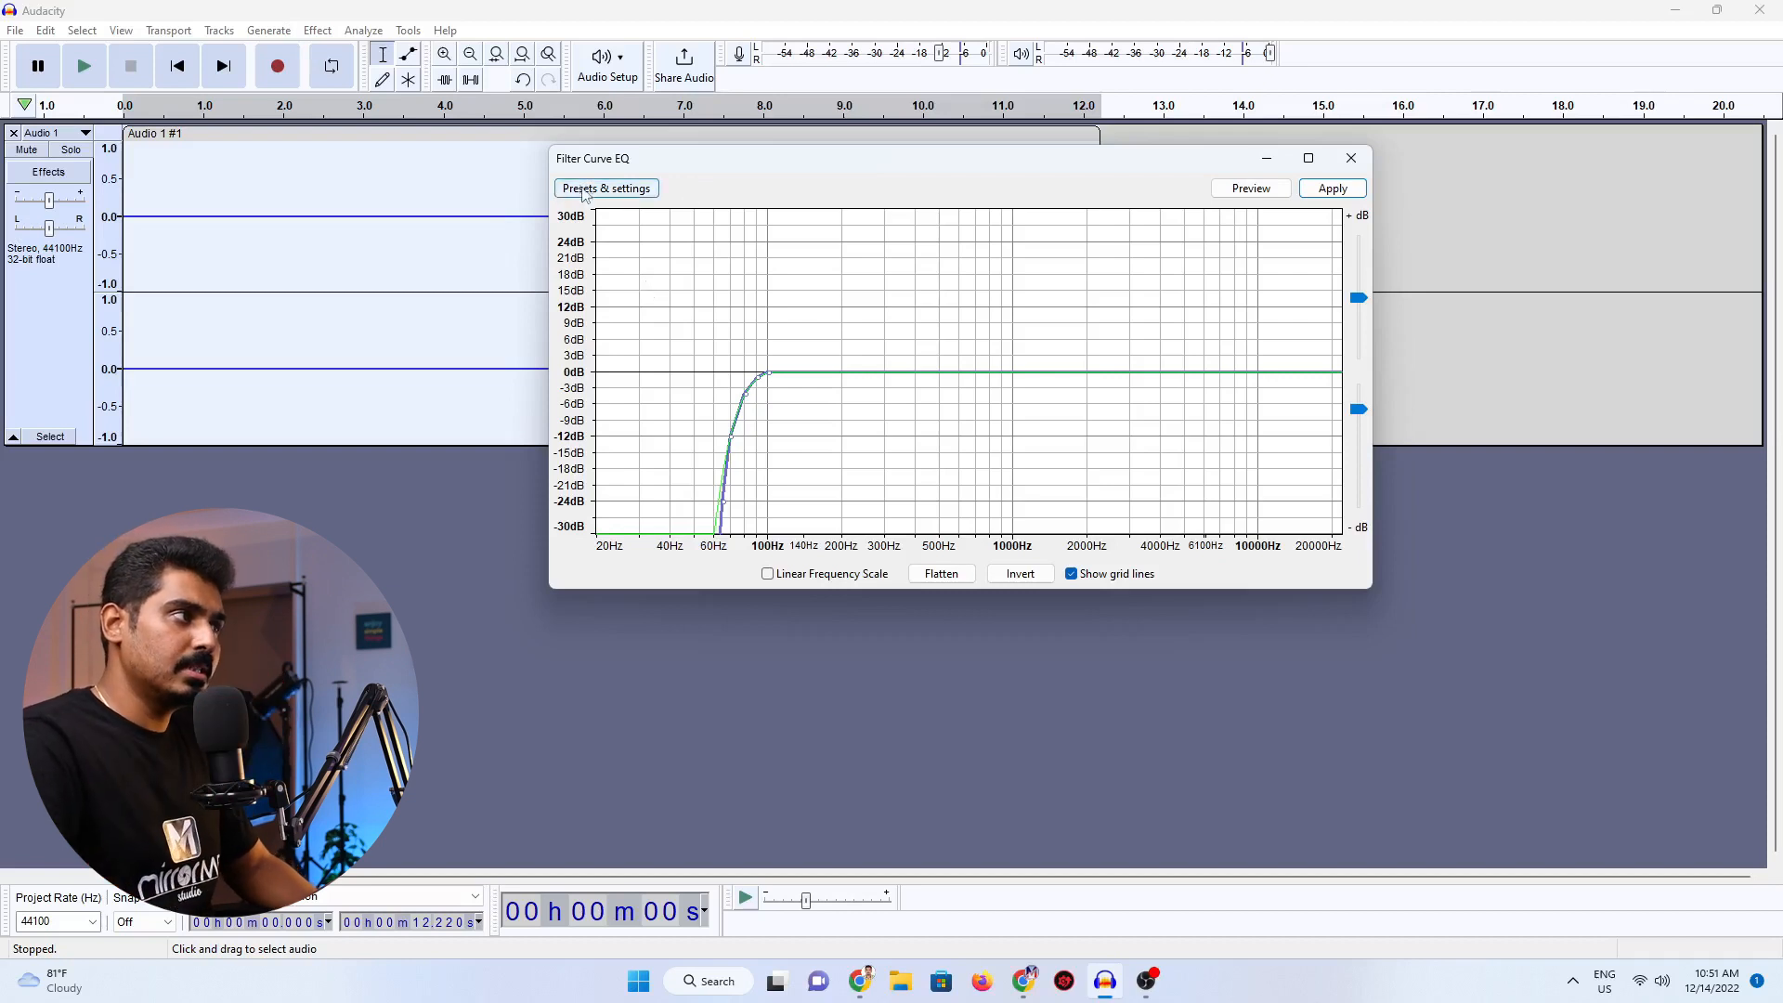
pyautogui.click(614, 192)
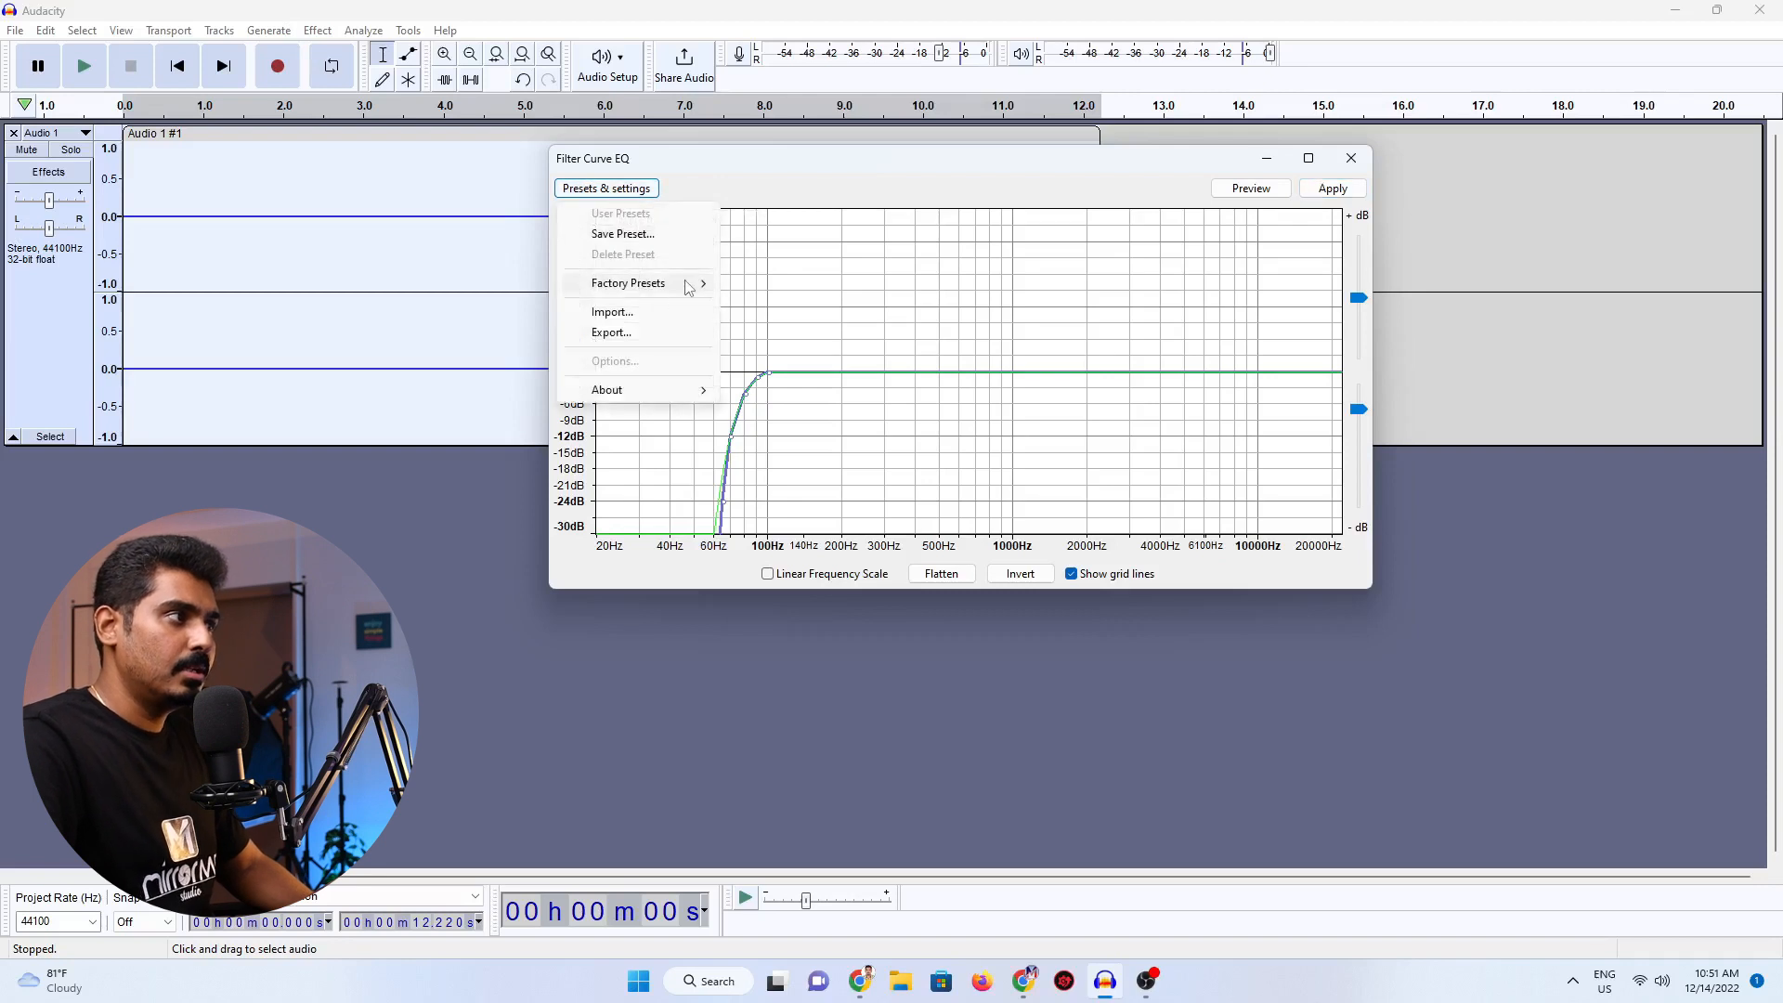
pyautogui.moveTo(689, 287)
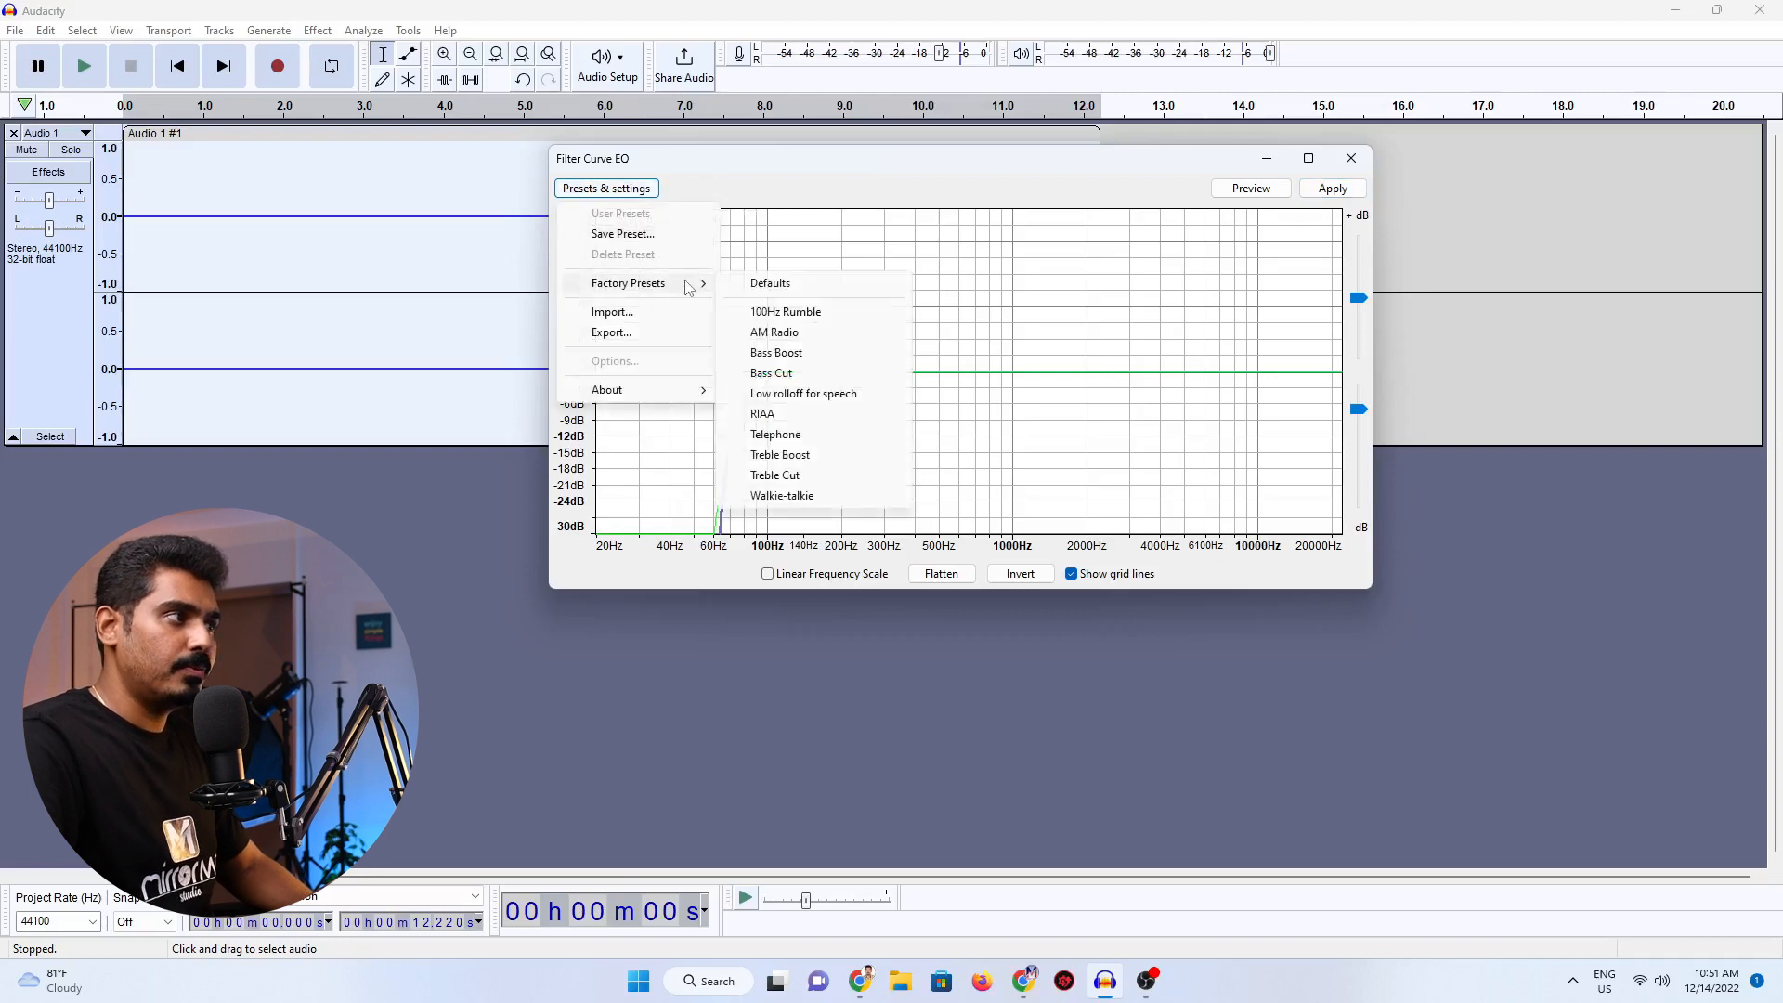
pyautogui.click(774, 354)
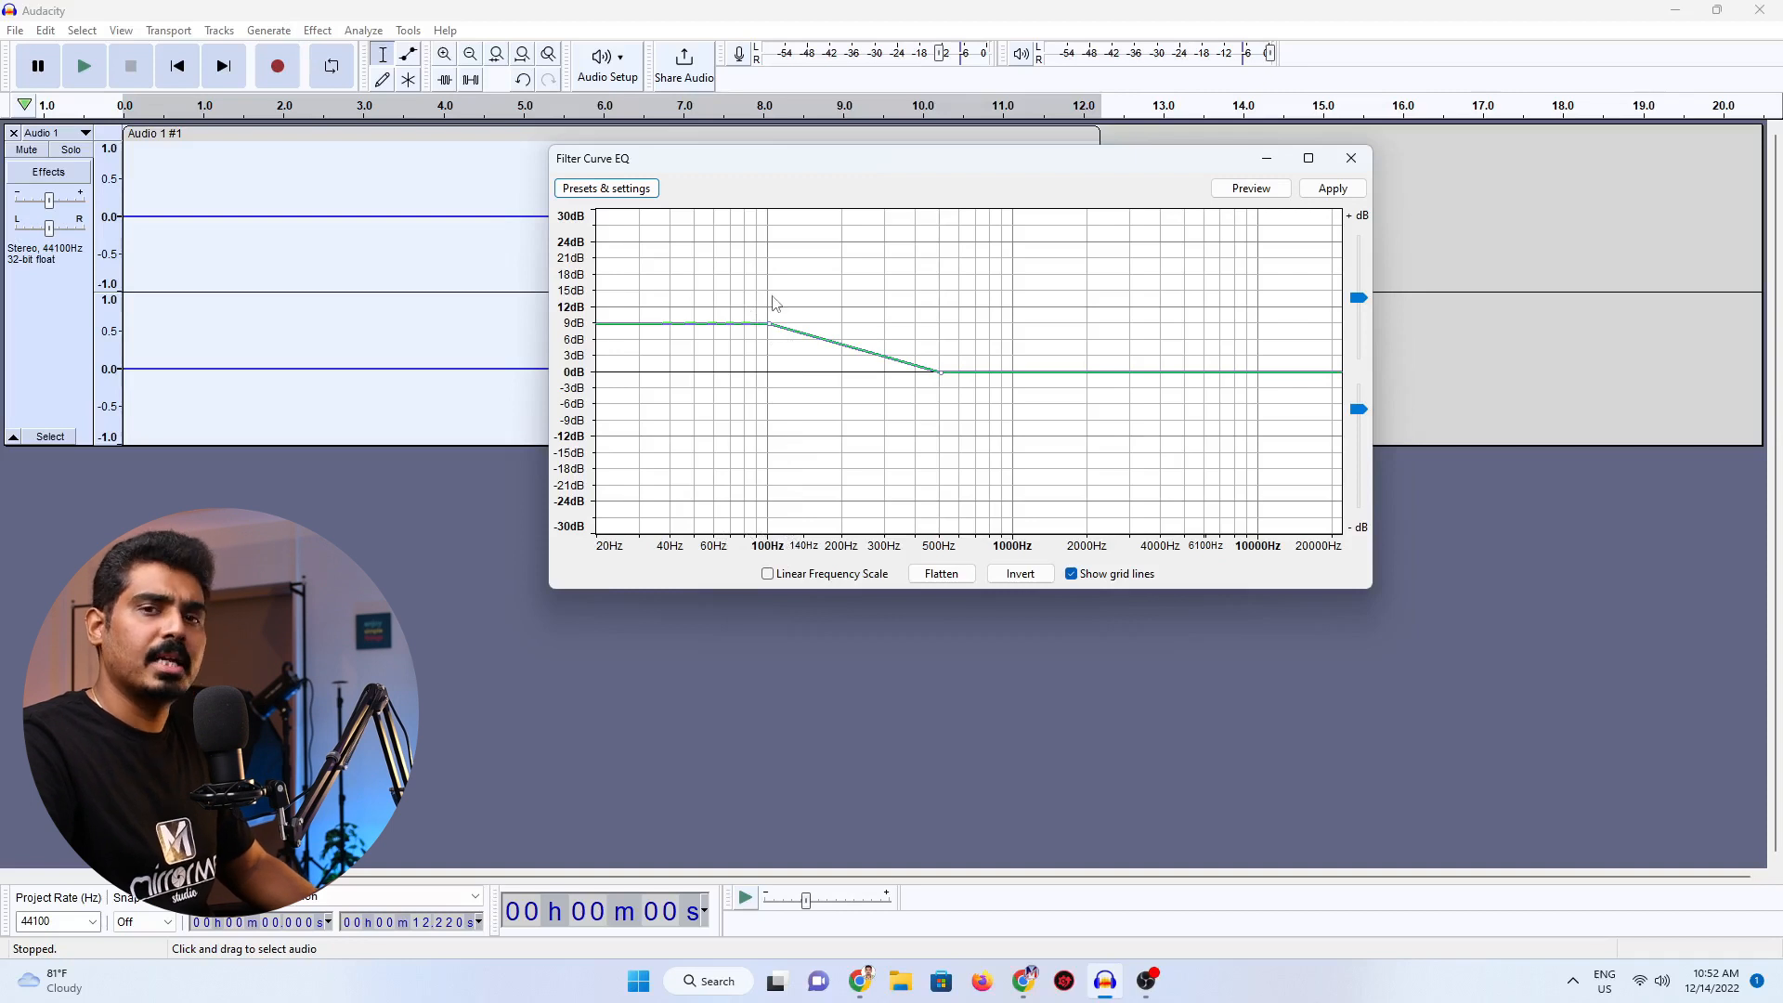
pyautogui.click(1333, 189)
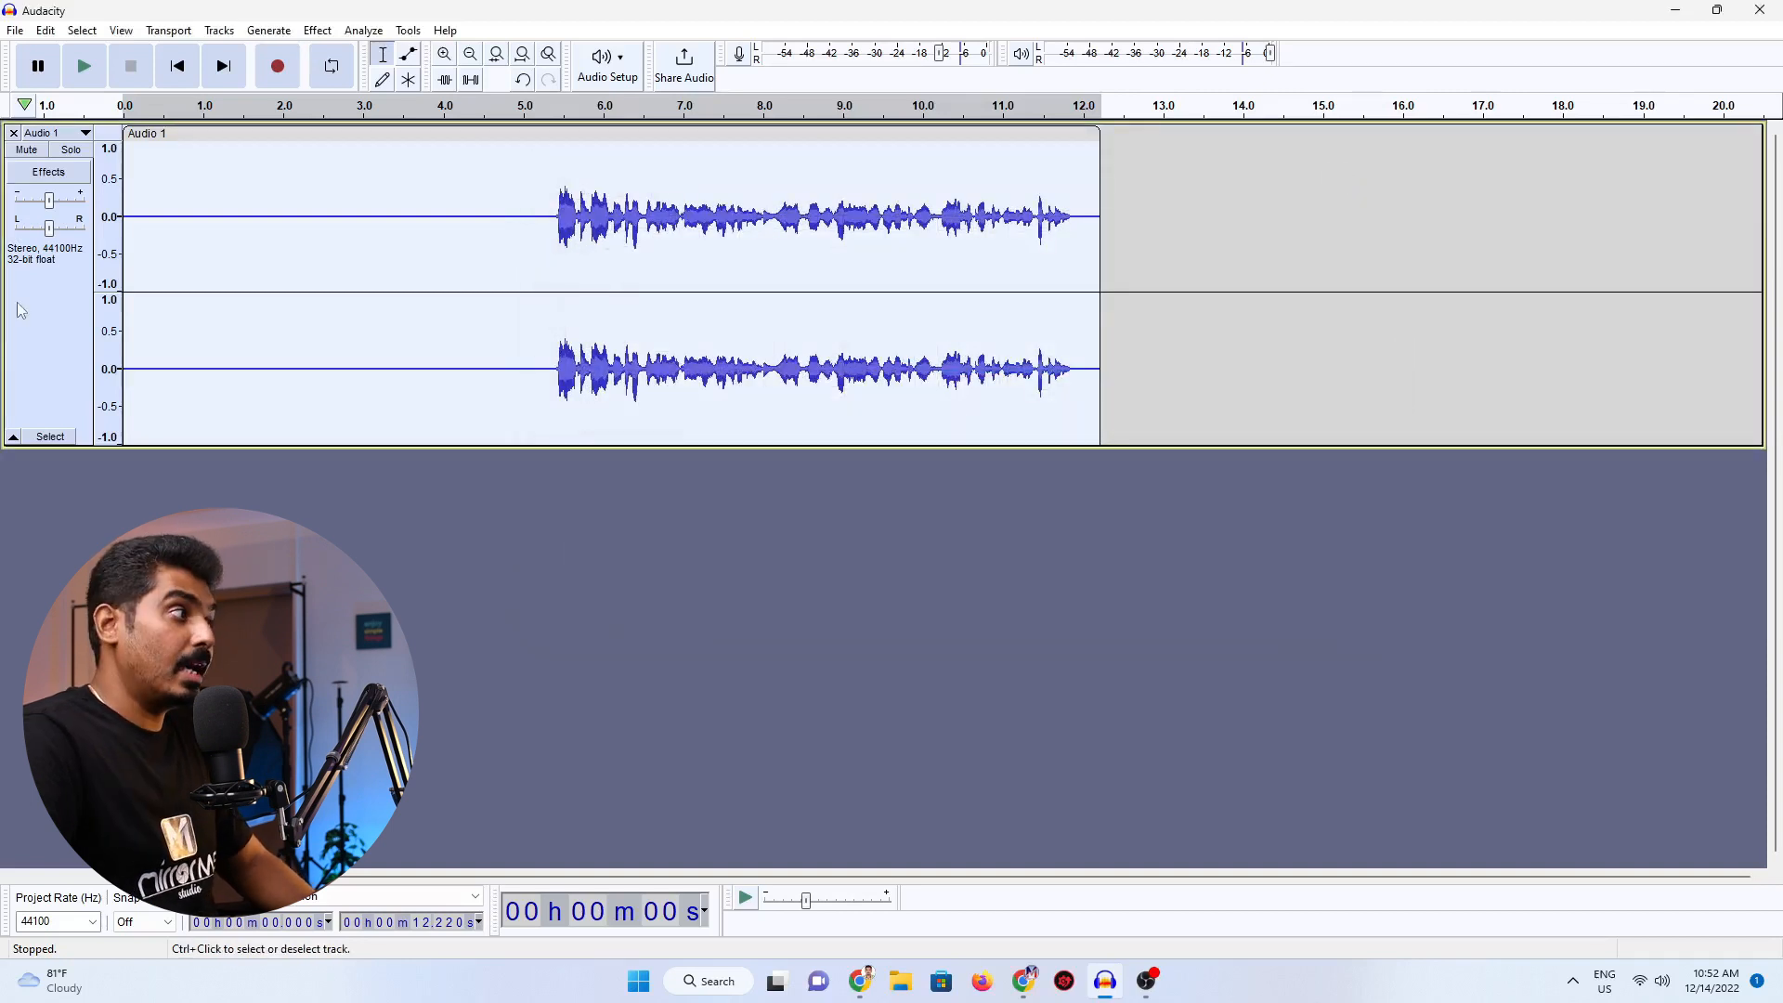
# Apply Filter Curve EQ to the whole track with the Treble Boost factory preset.
pyautogui.click(321, 32)
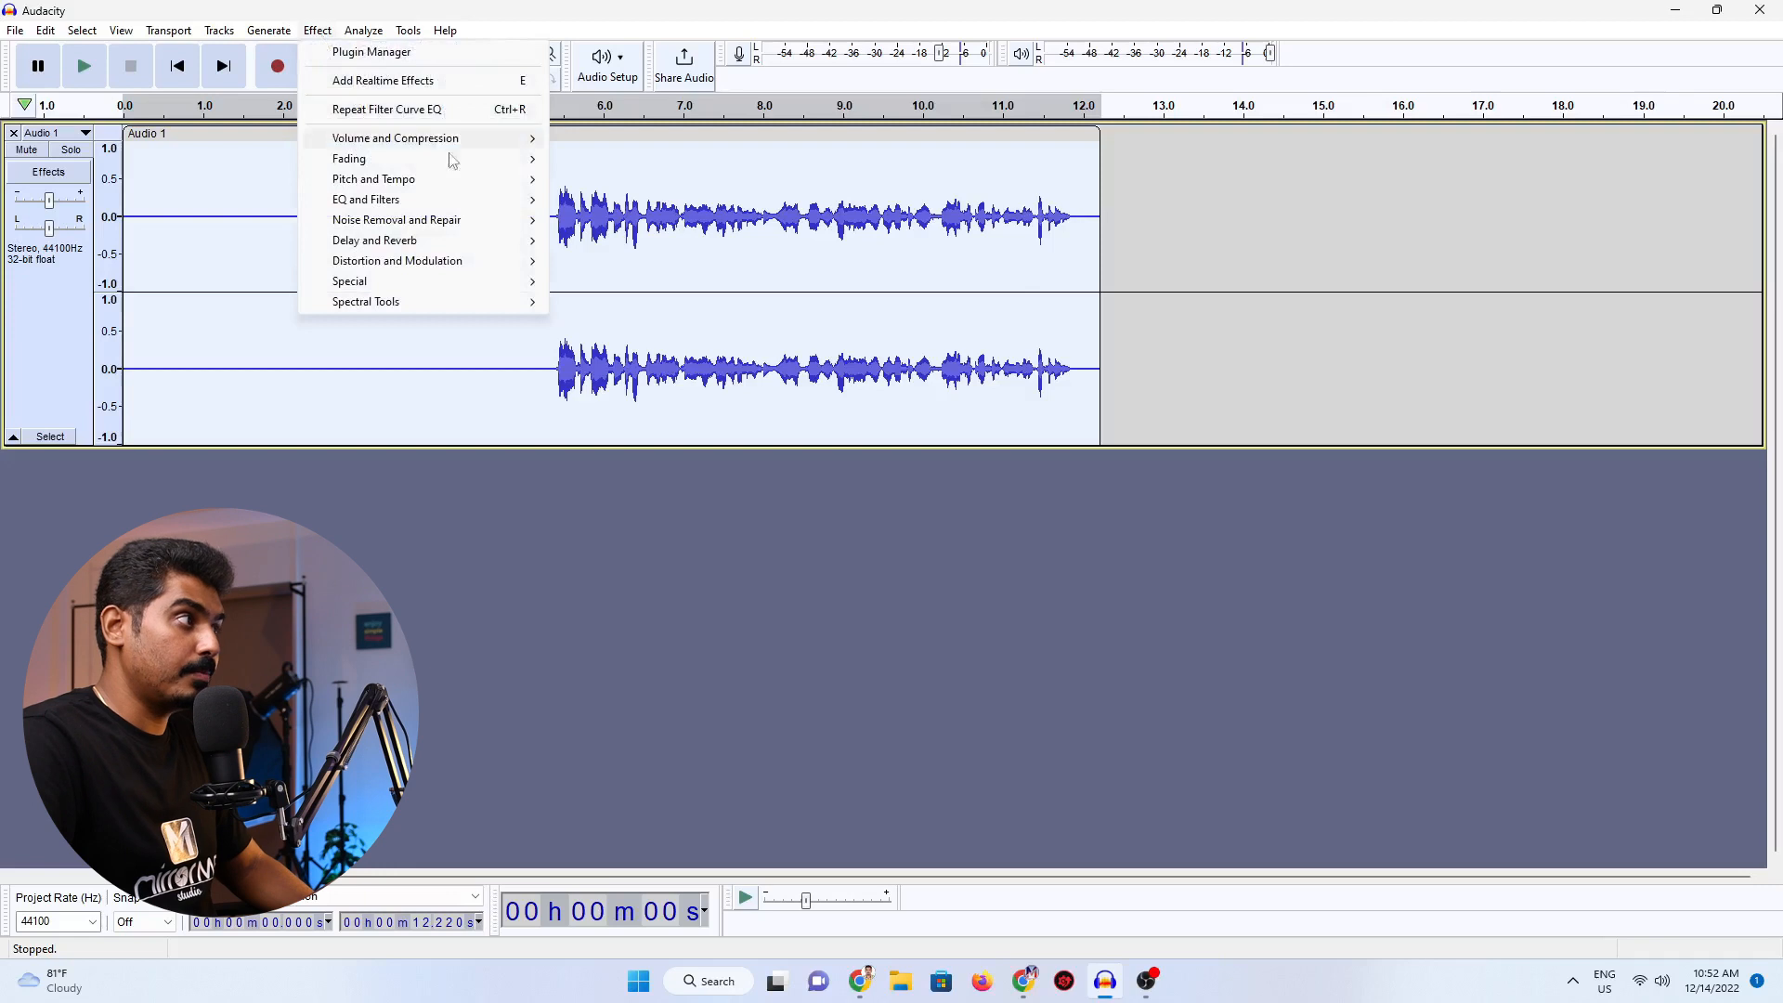
pyautogui.moveTo(469, 206)
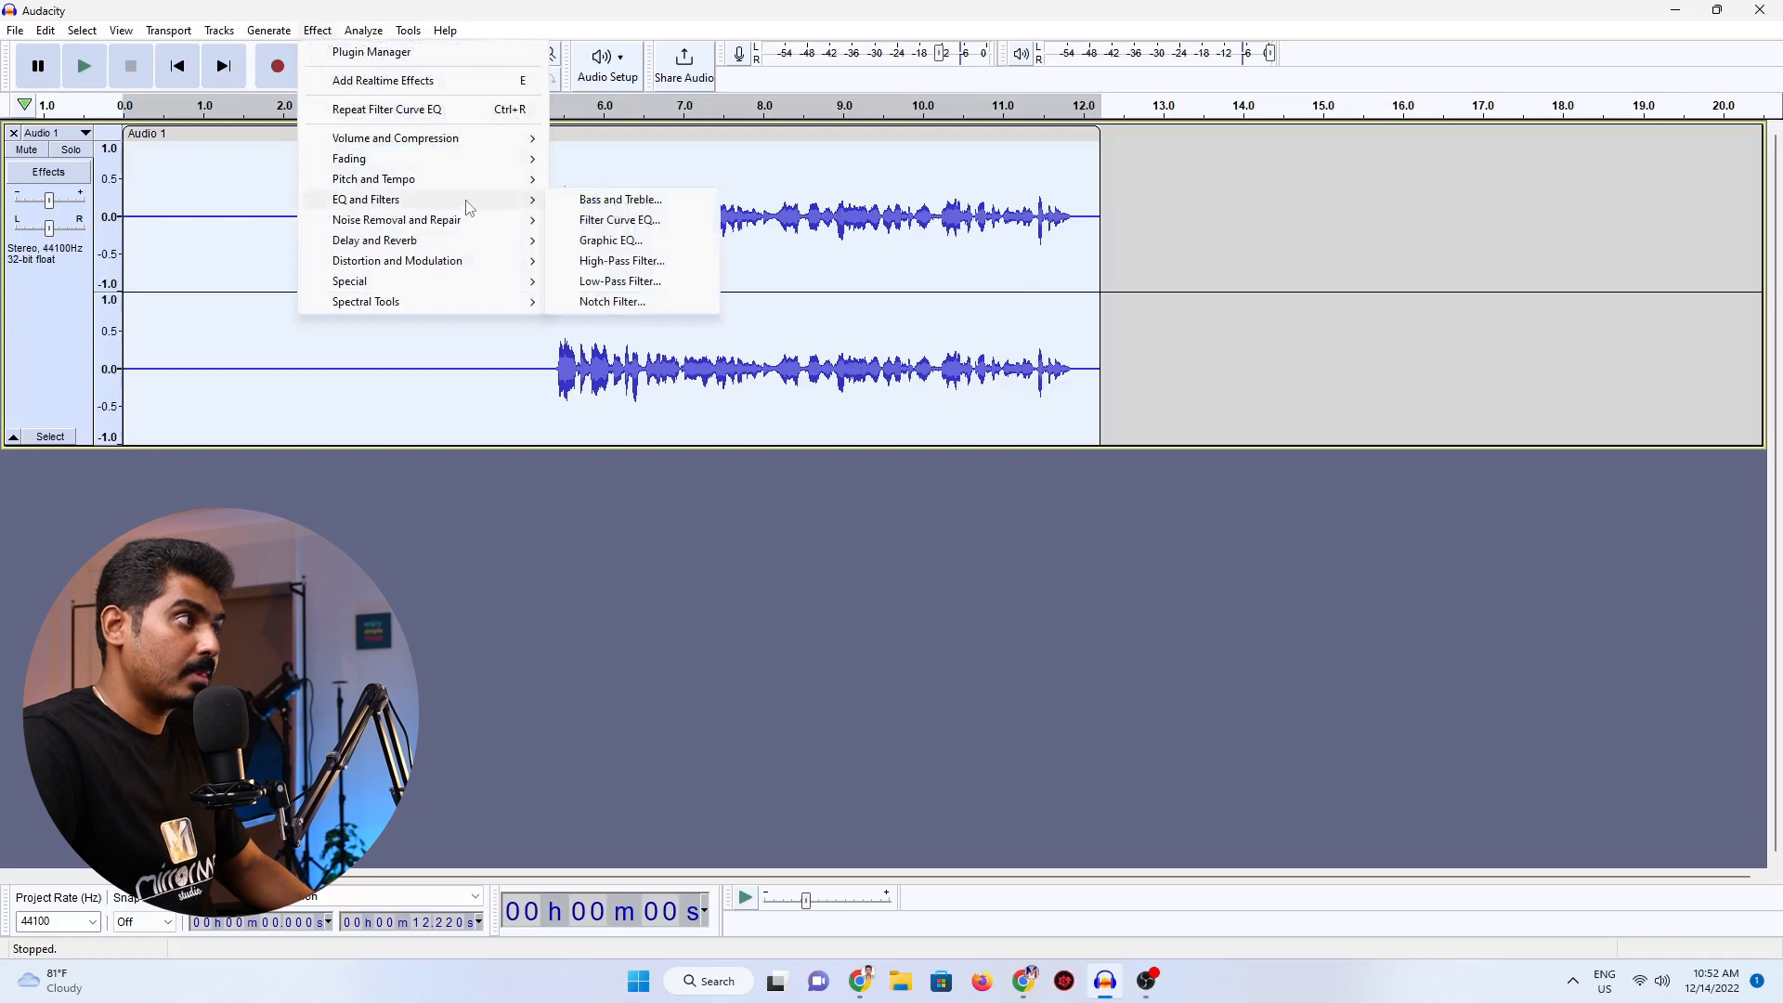
pyautogui.click(640, 225)
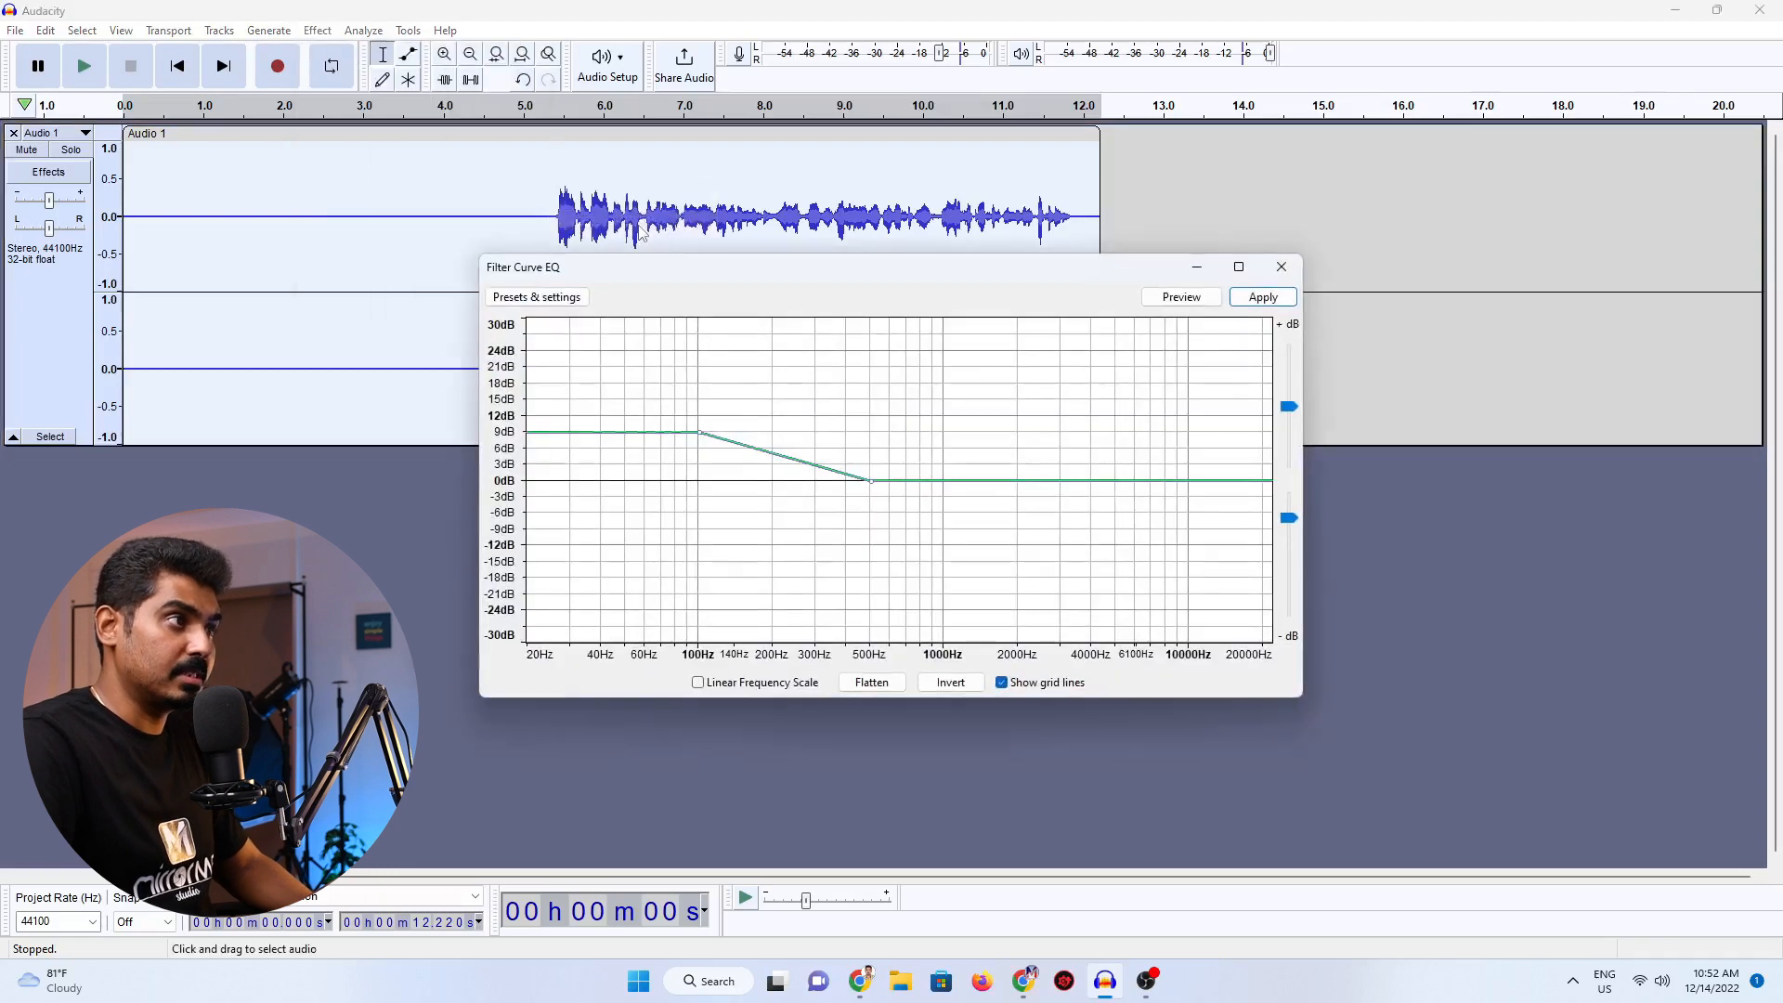
pyautogui.click(560, 298)
pyautogui.moveTo(591, 395)
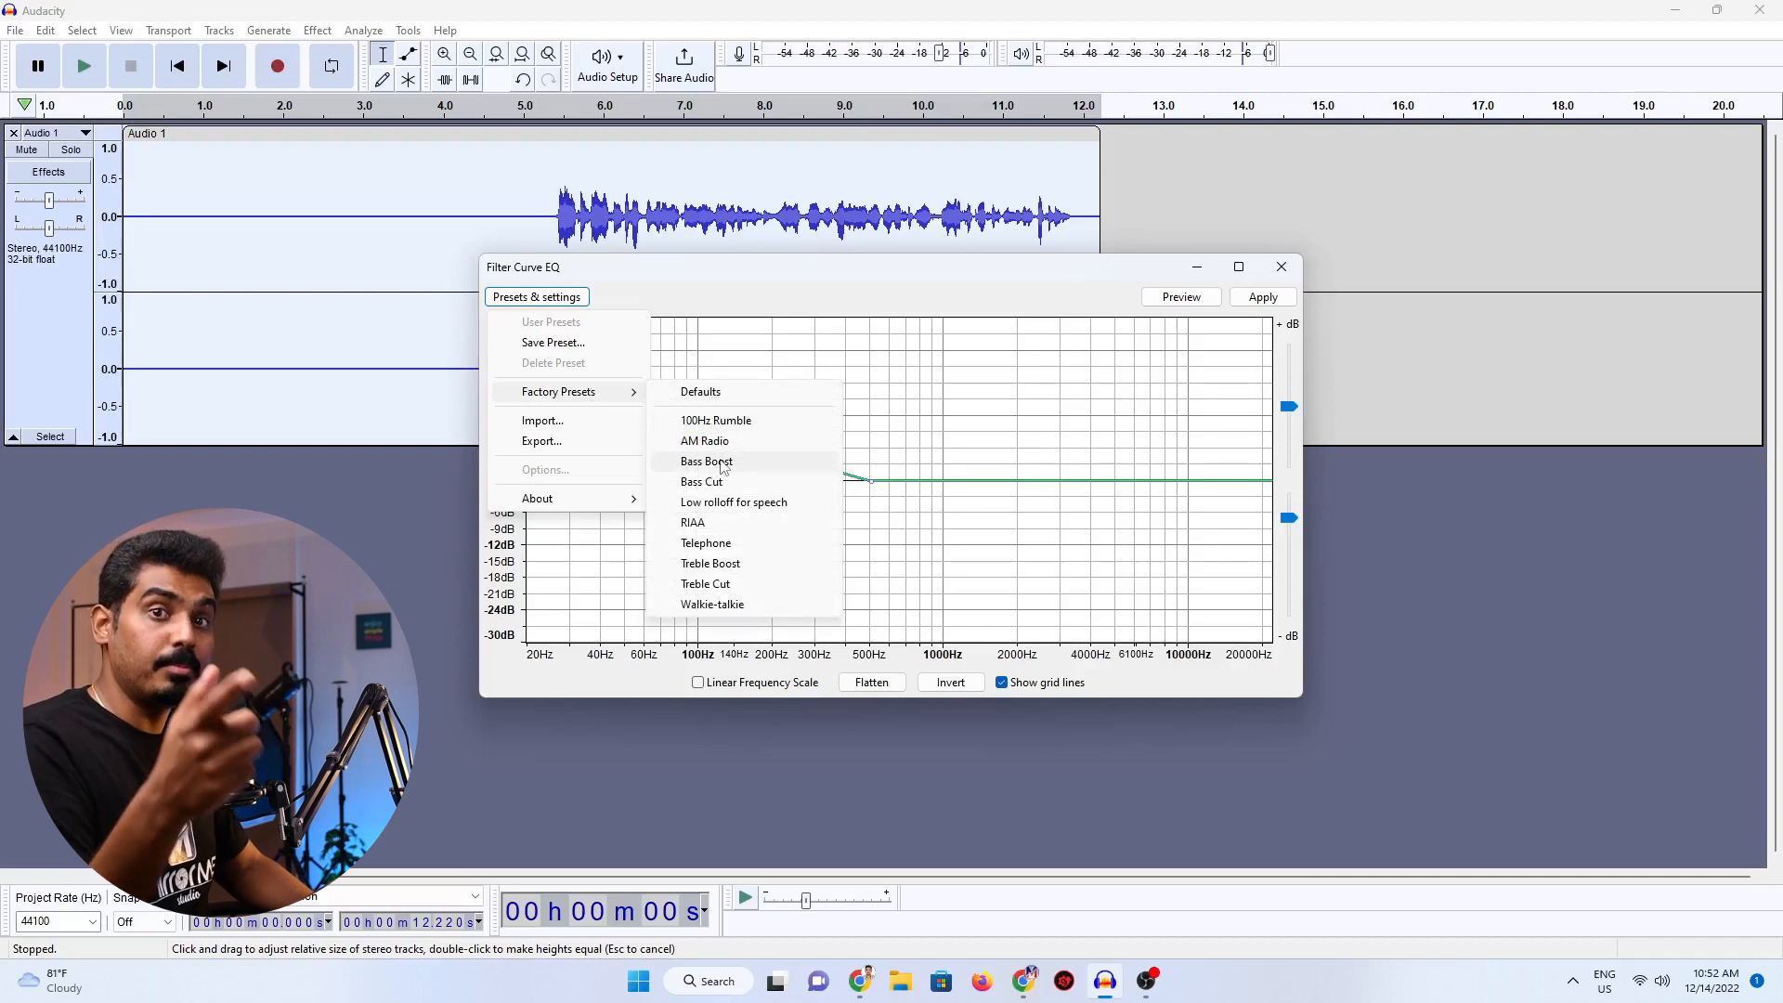
pyautogui.click(735, 564)
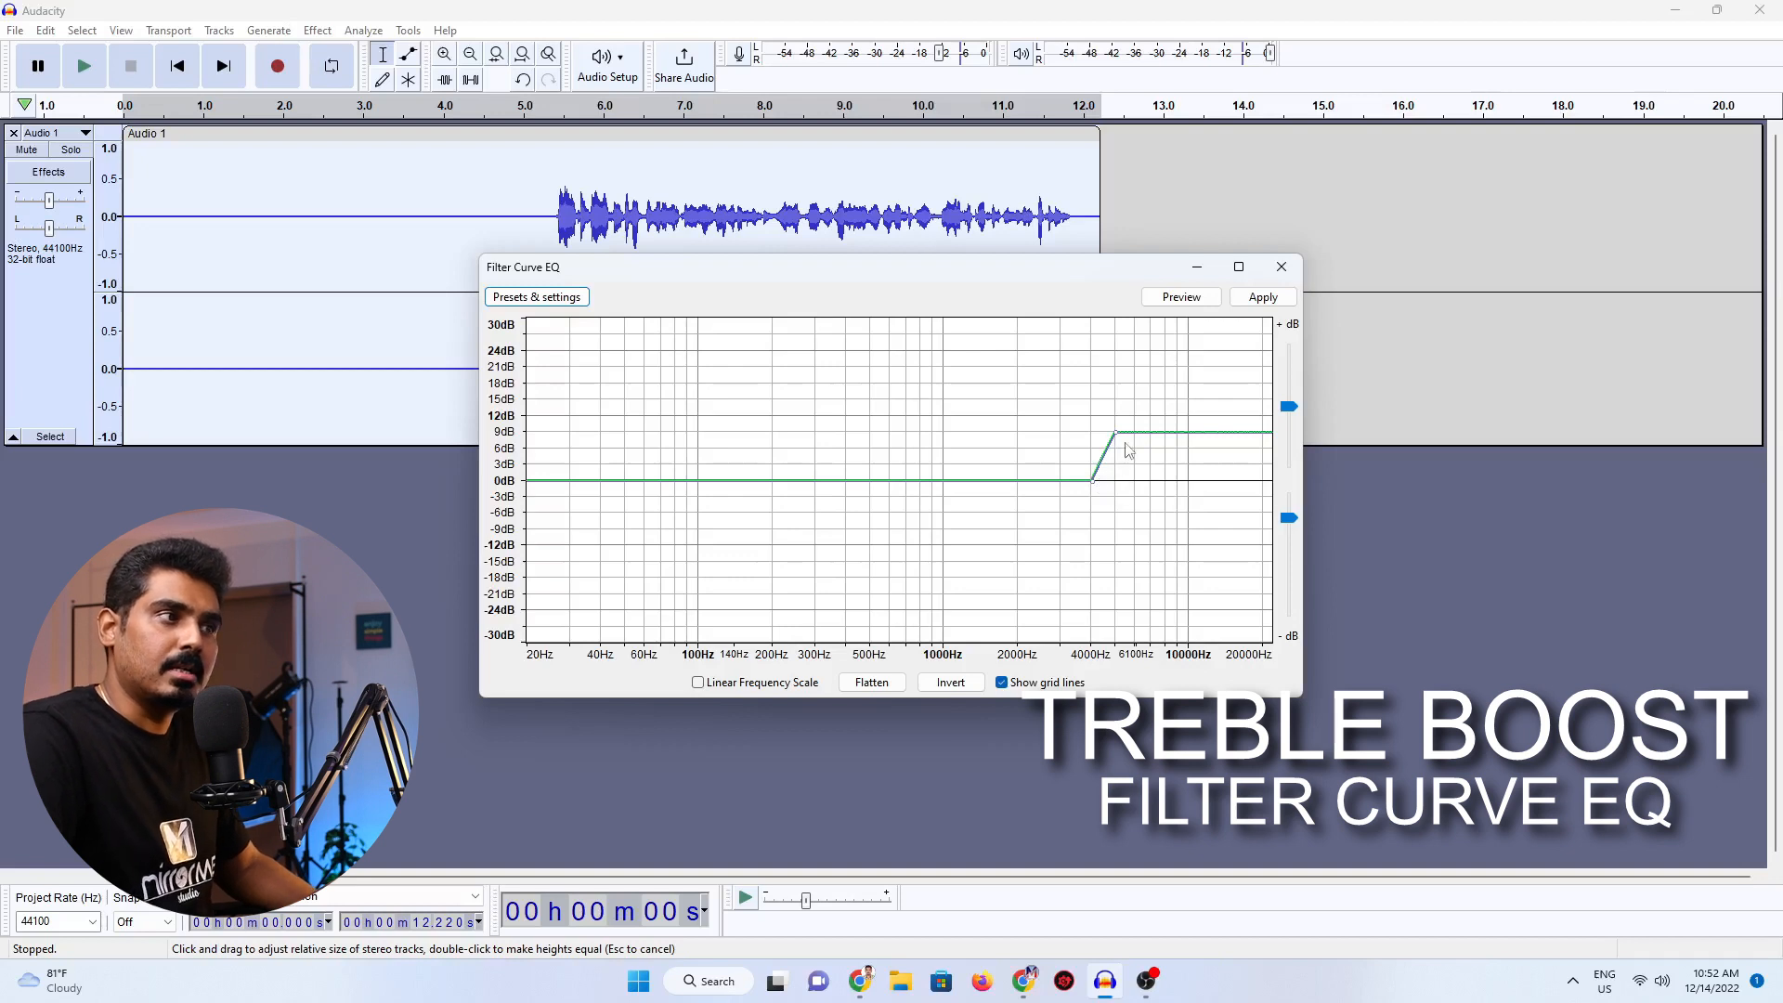
pyautogui.click(1263, 297)
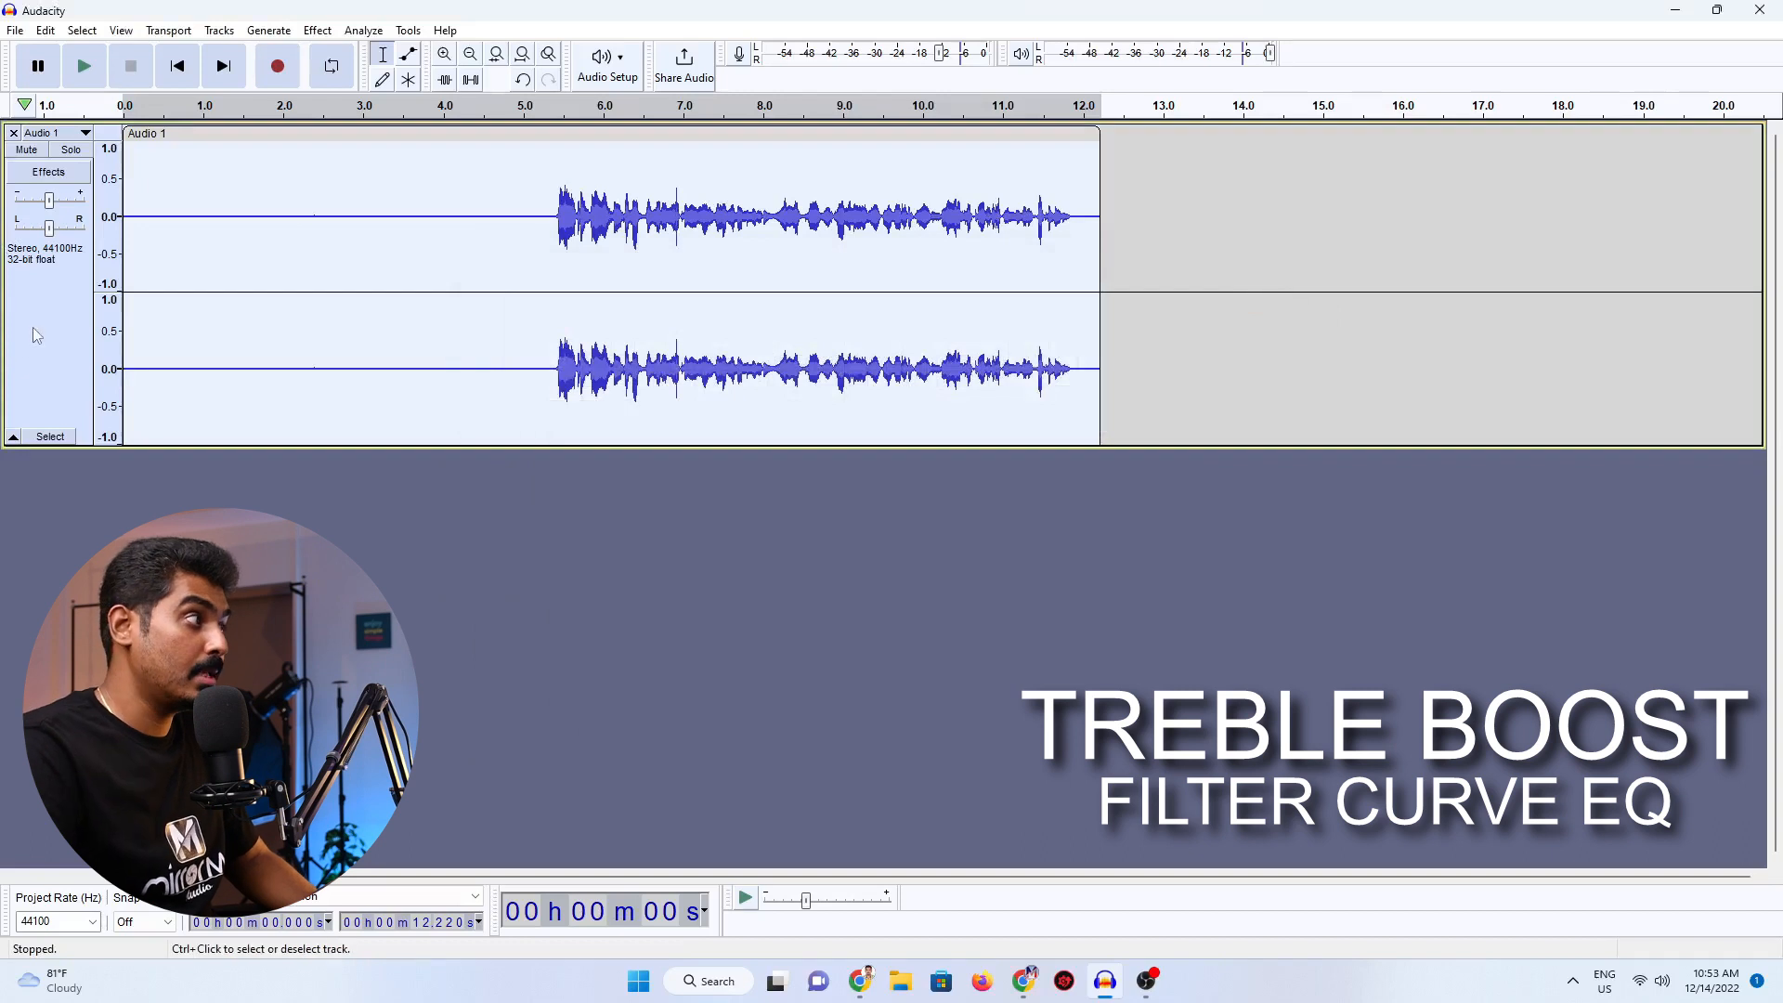
# Apply Filter Curve EQ to the whole track with the Low rolloff for speech factory preset.
pyautogui.click(318, 31)
pyautogui.moveTo(408, 203)
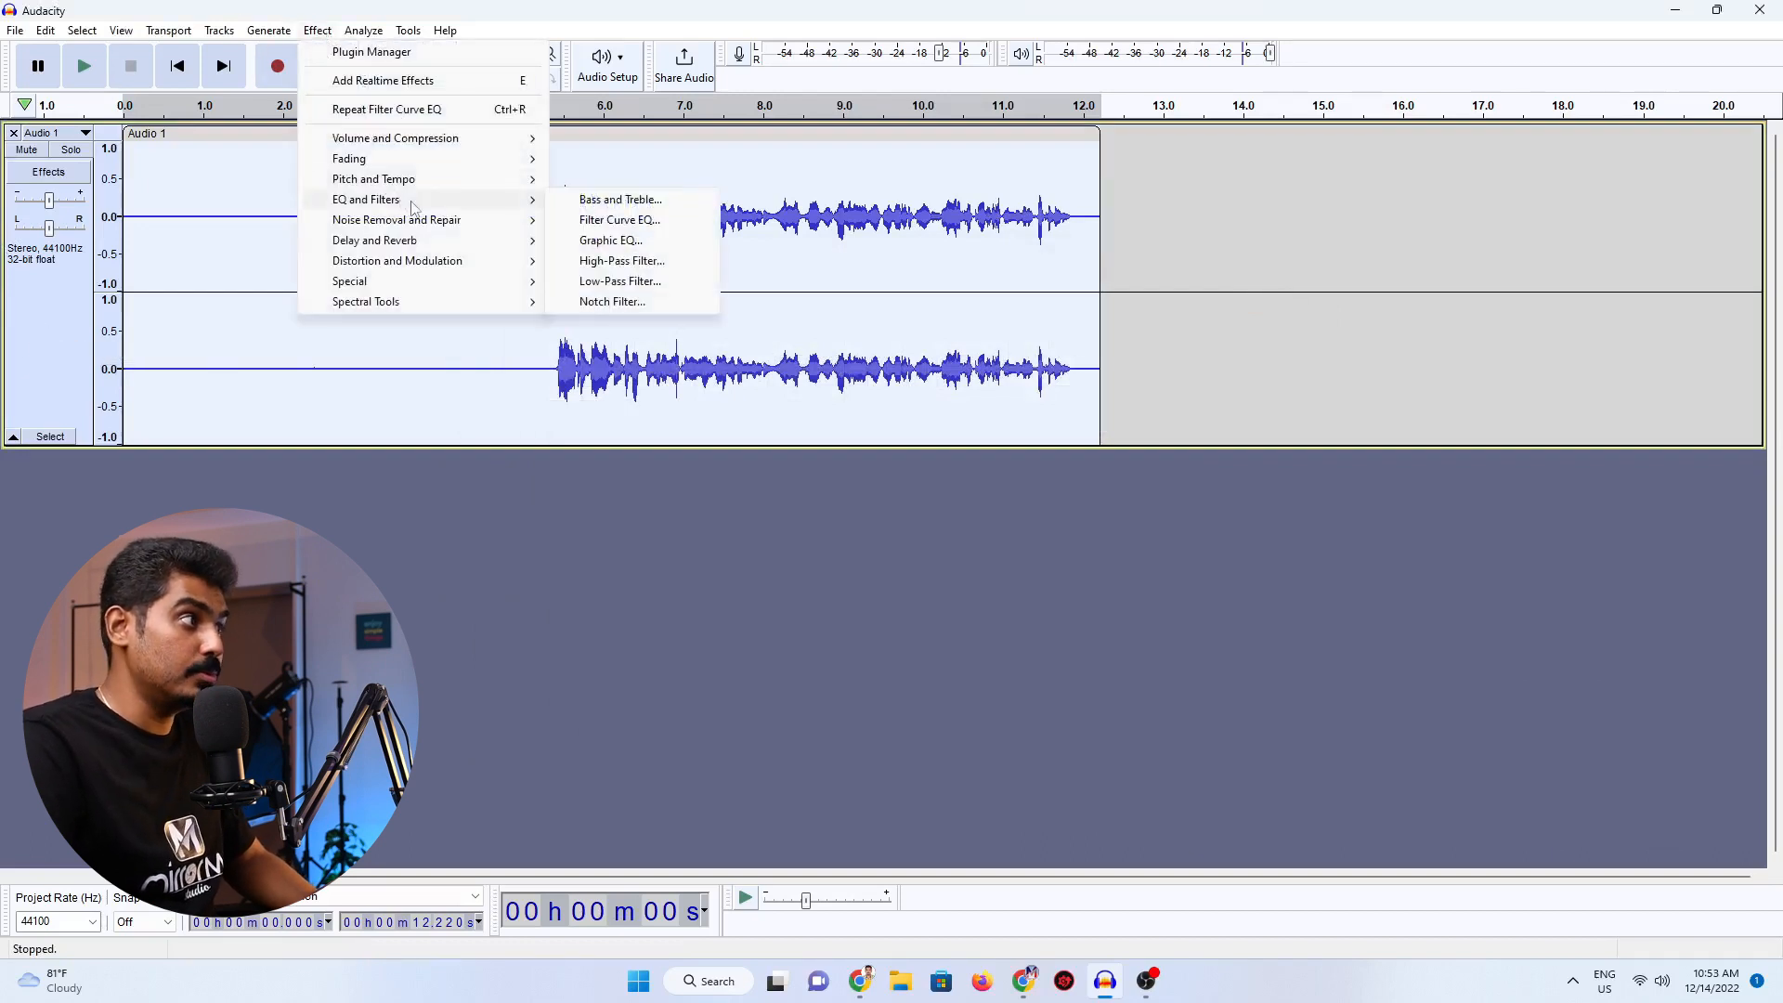
pyautogui.click(612, 223)
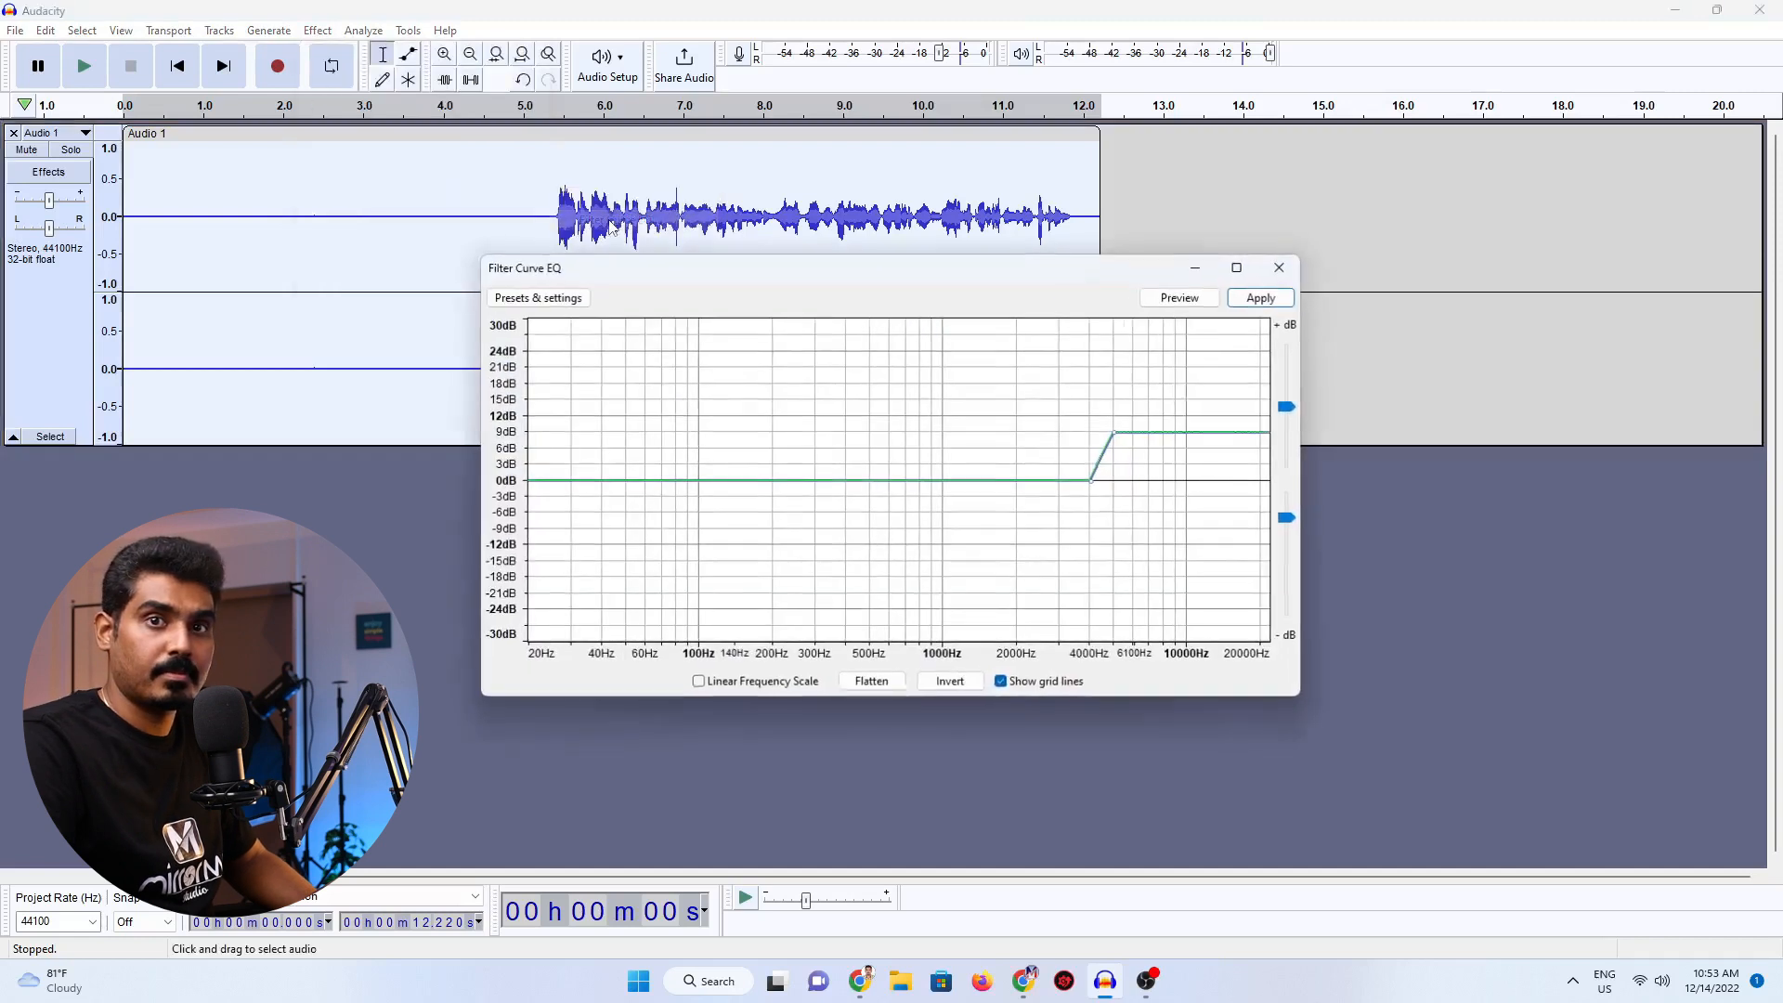
pyautogui.click(544, 301)
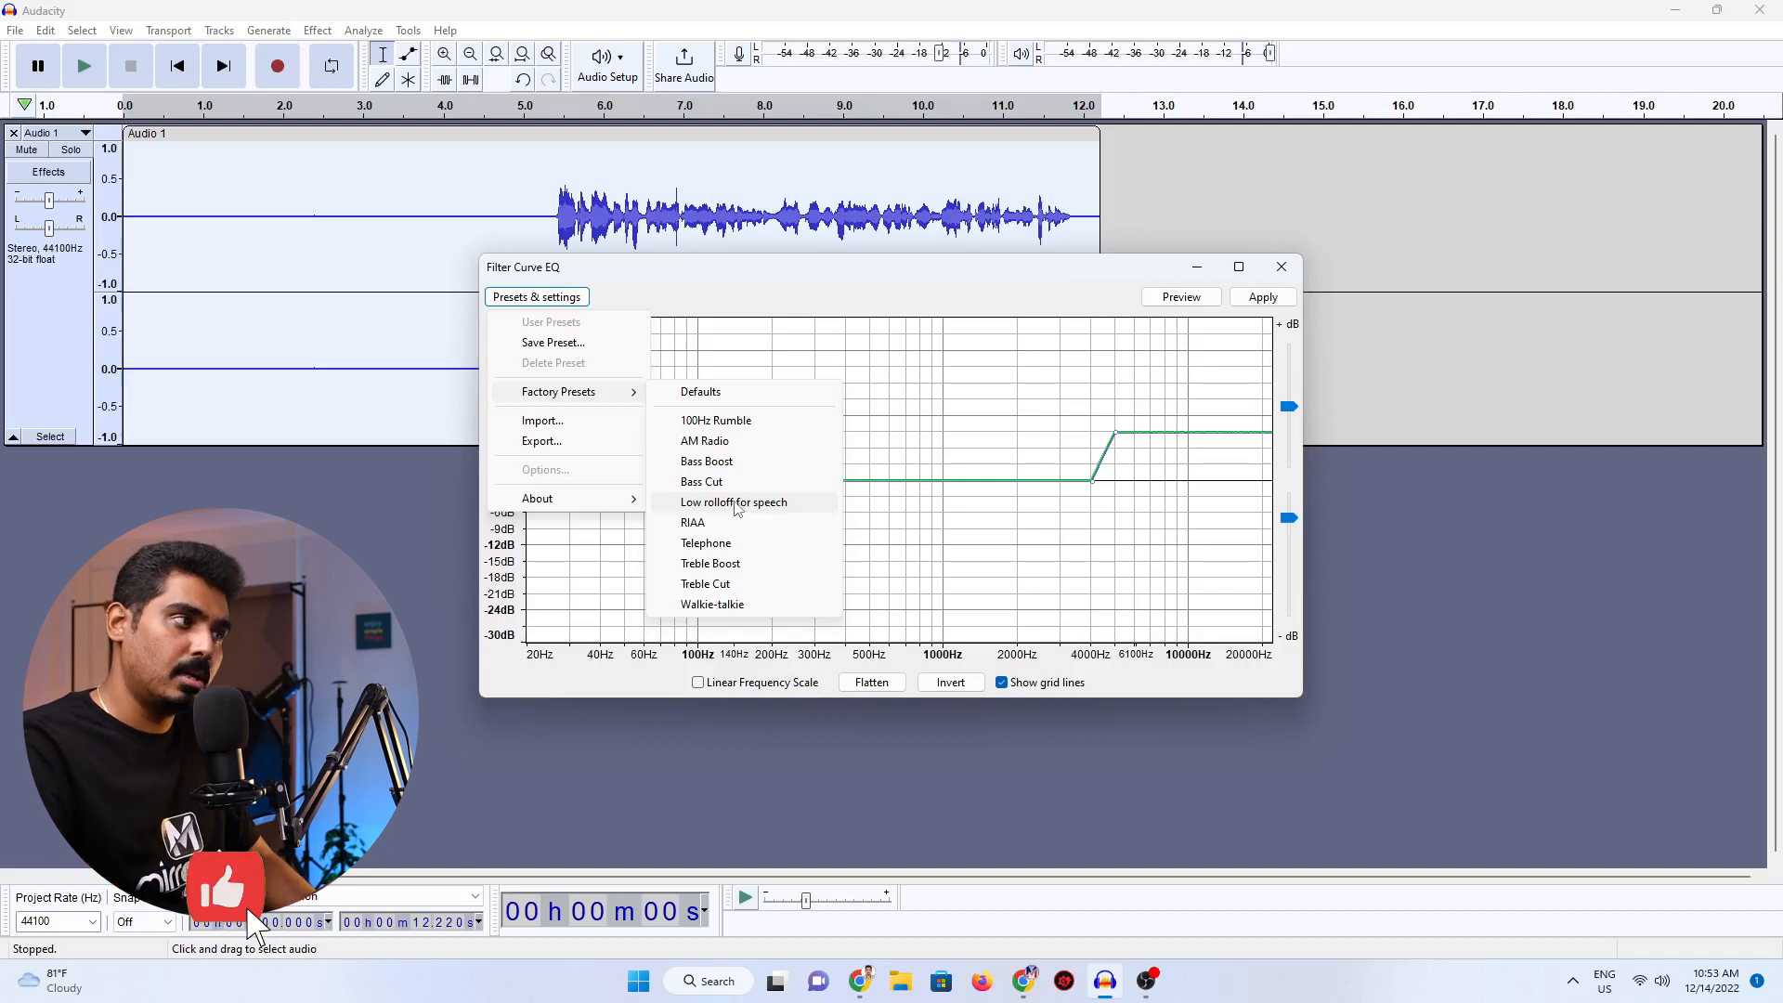
pyautogui.click(734, 502)
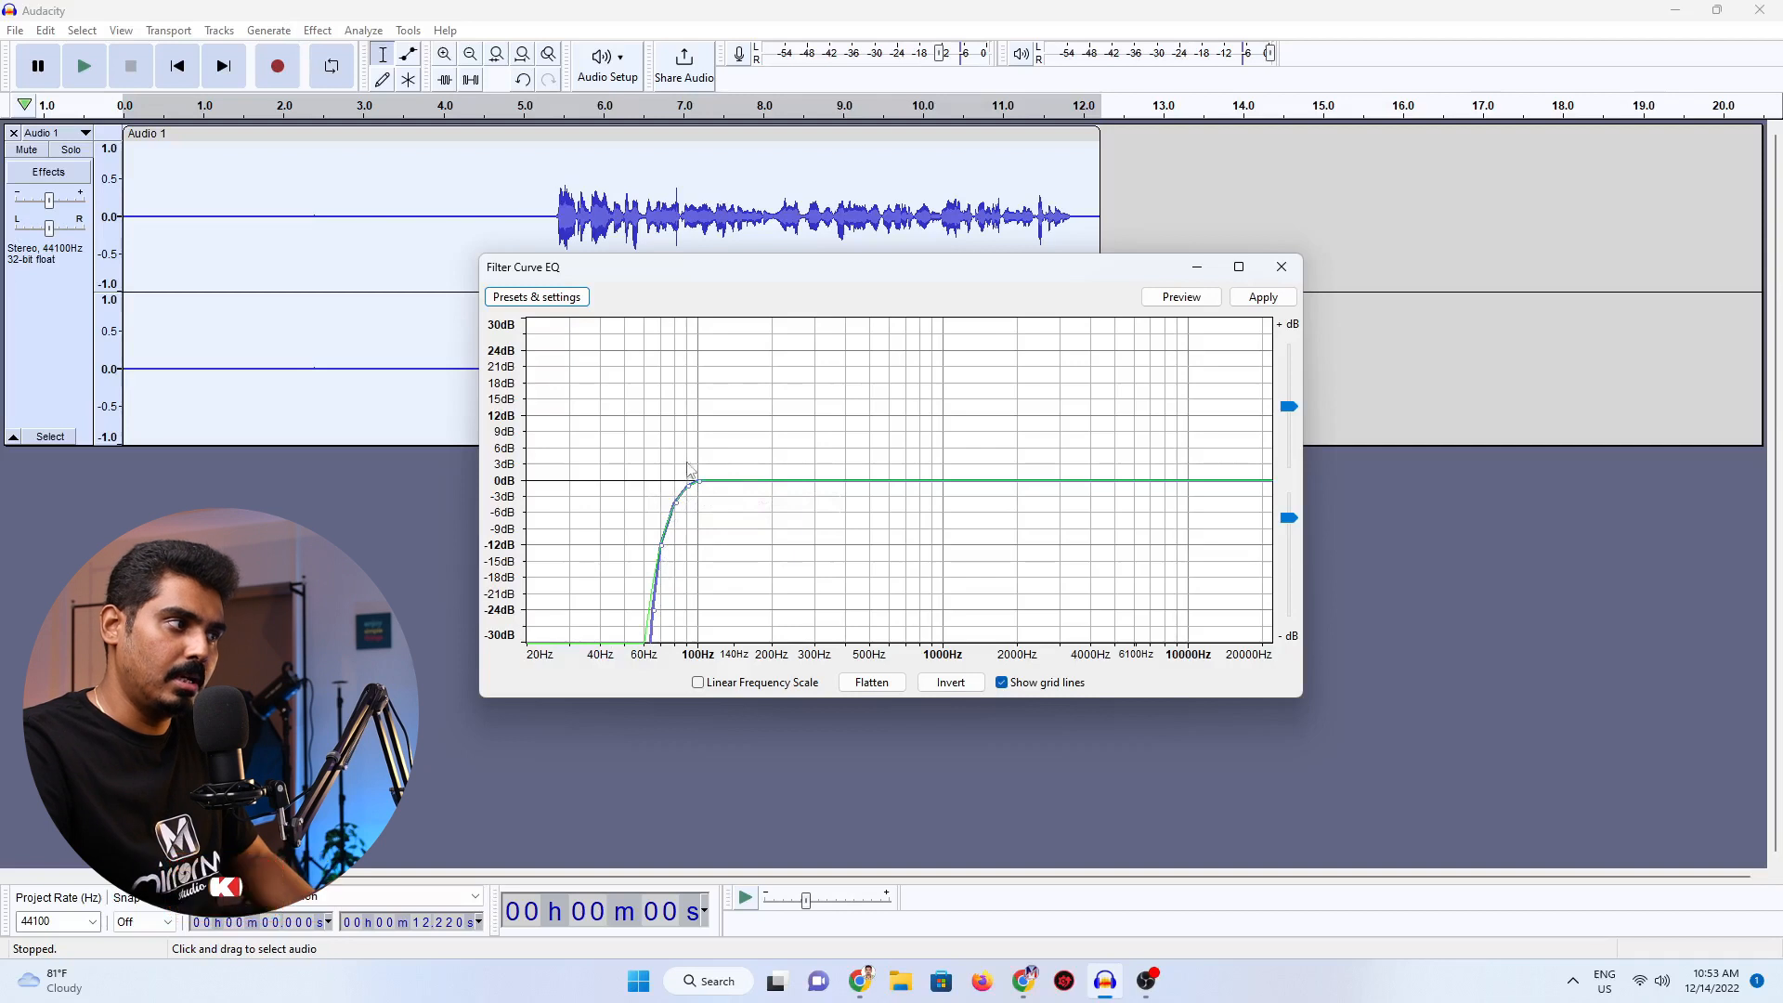
pyautogui.click(1256, 299)
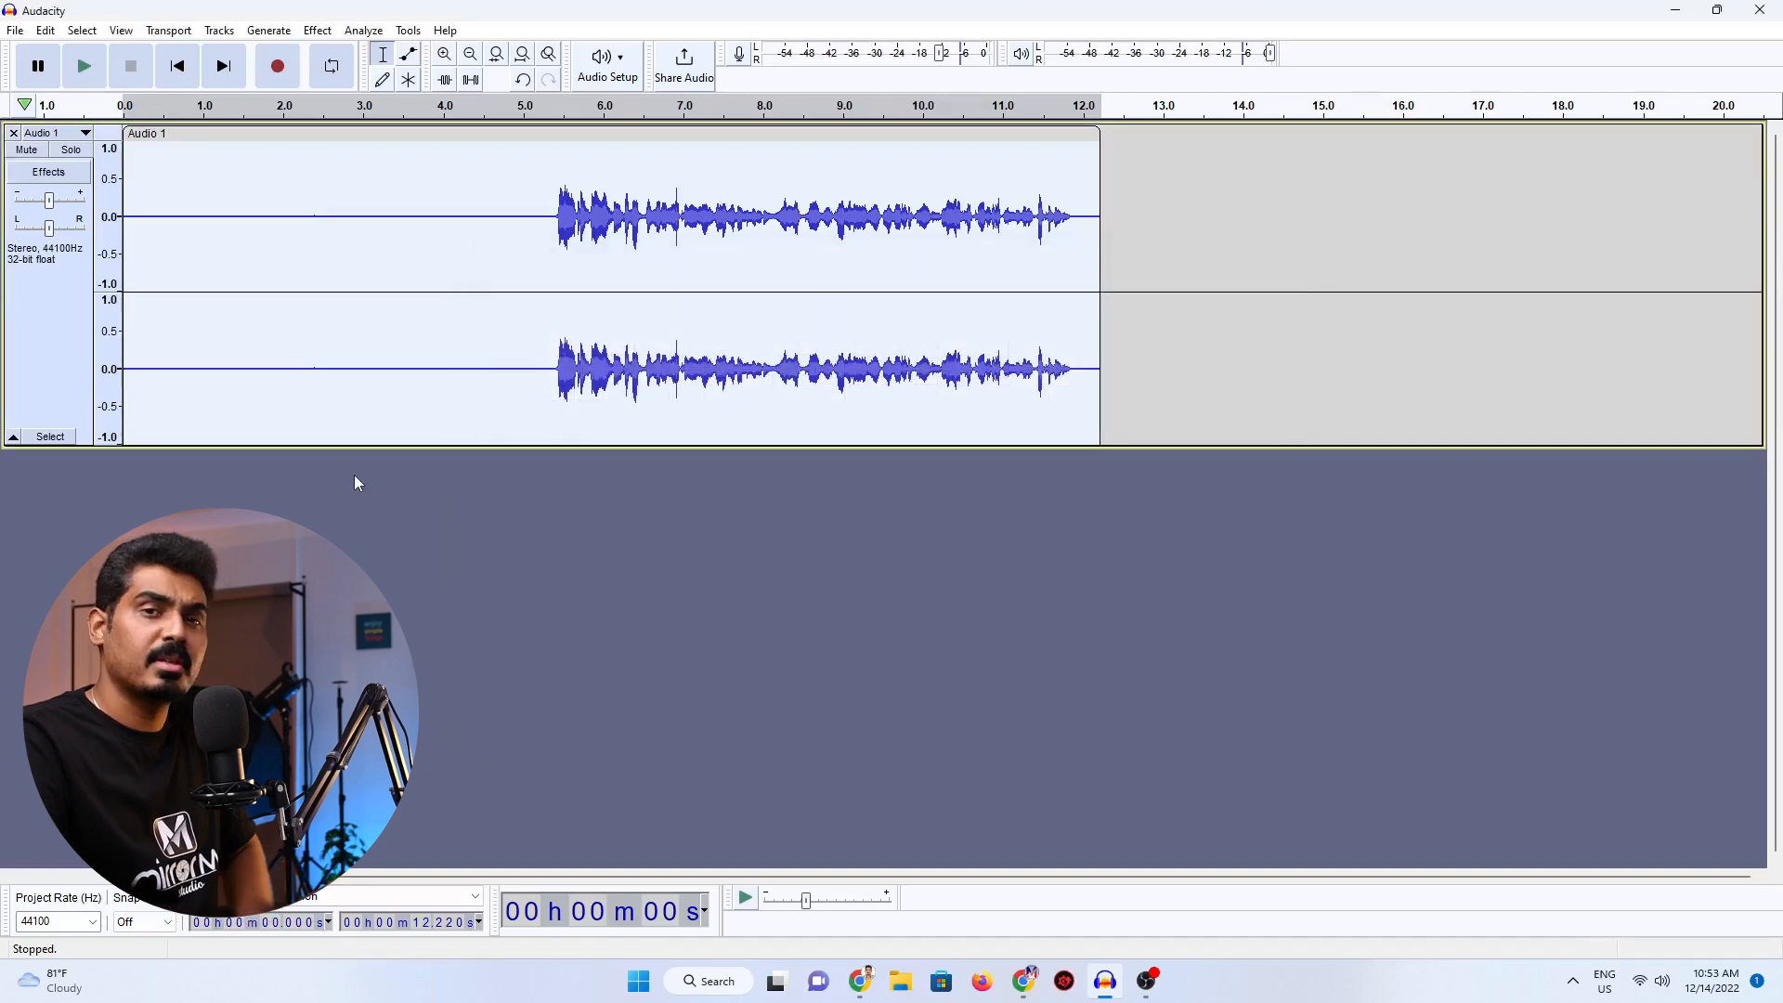
# Compress the whole track with threshold -12 dB, noise floor -40 dB, ratio 2:1, attack 0.20 secs and release 1.0 secs.
pyautogui.click(319, 31)
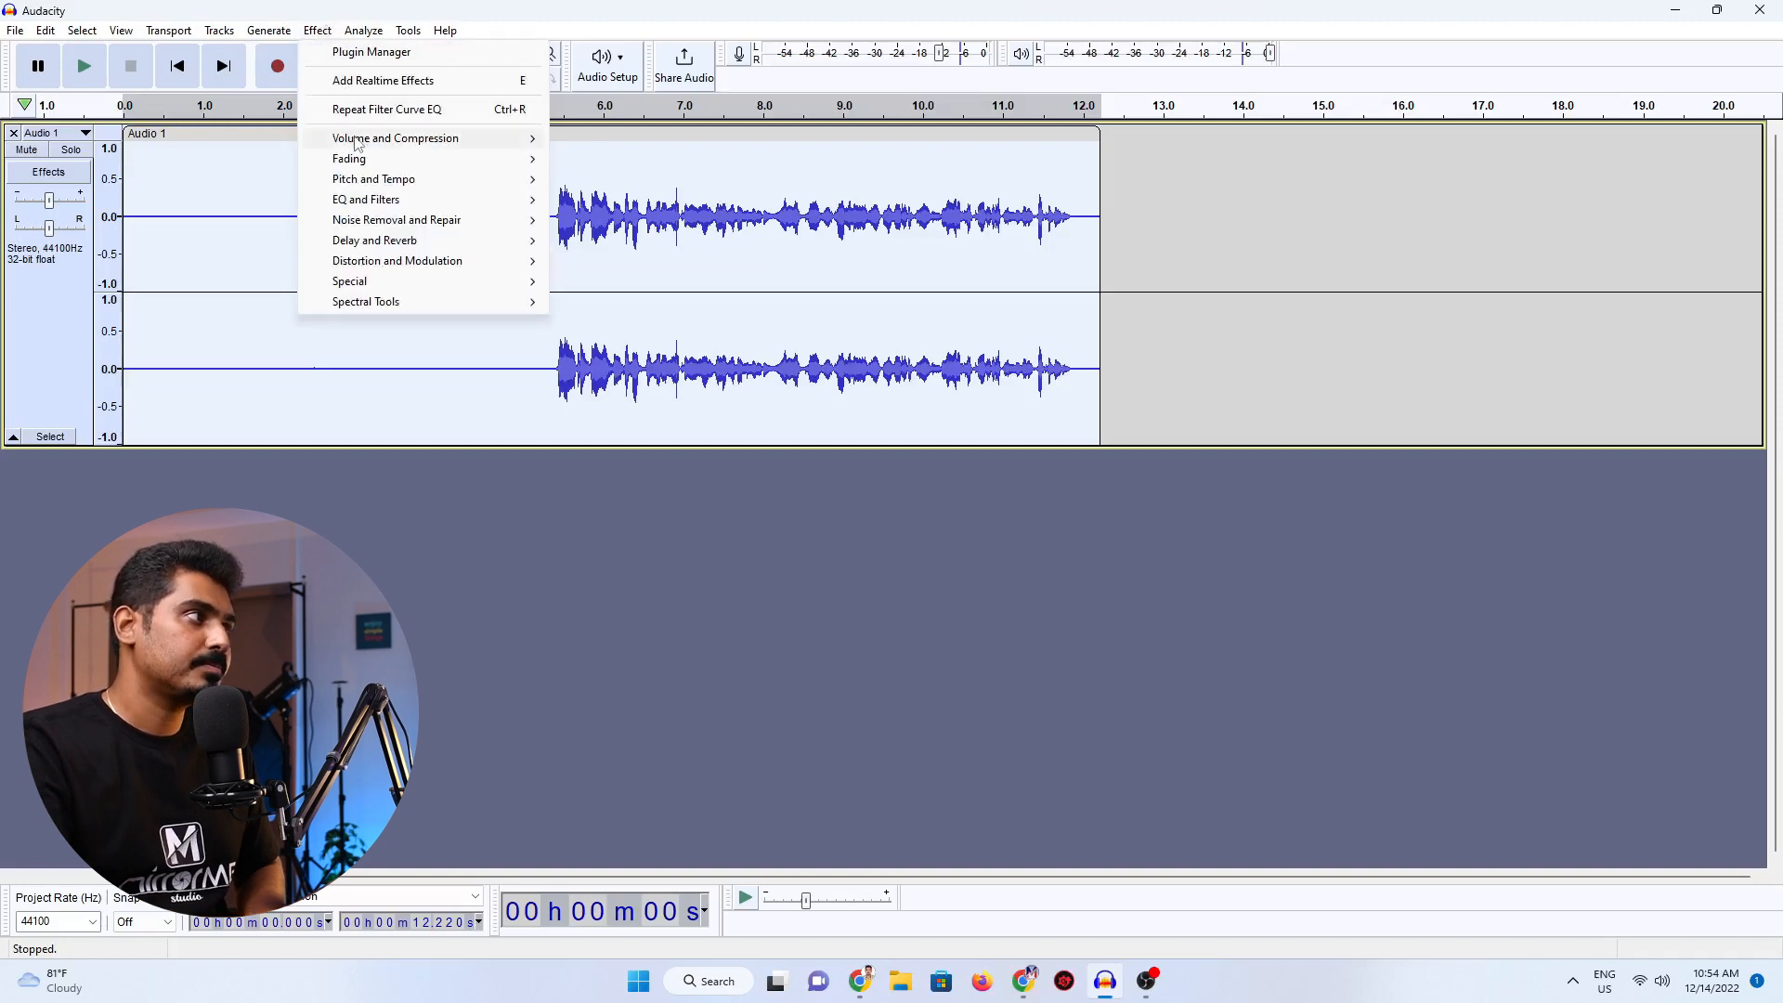
pyautogui.moveTo(357, 144)
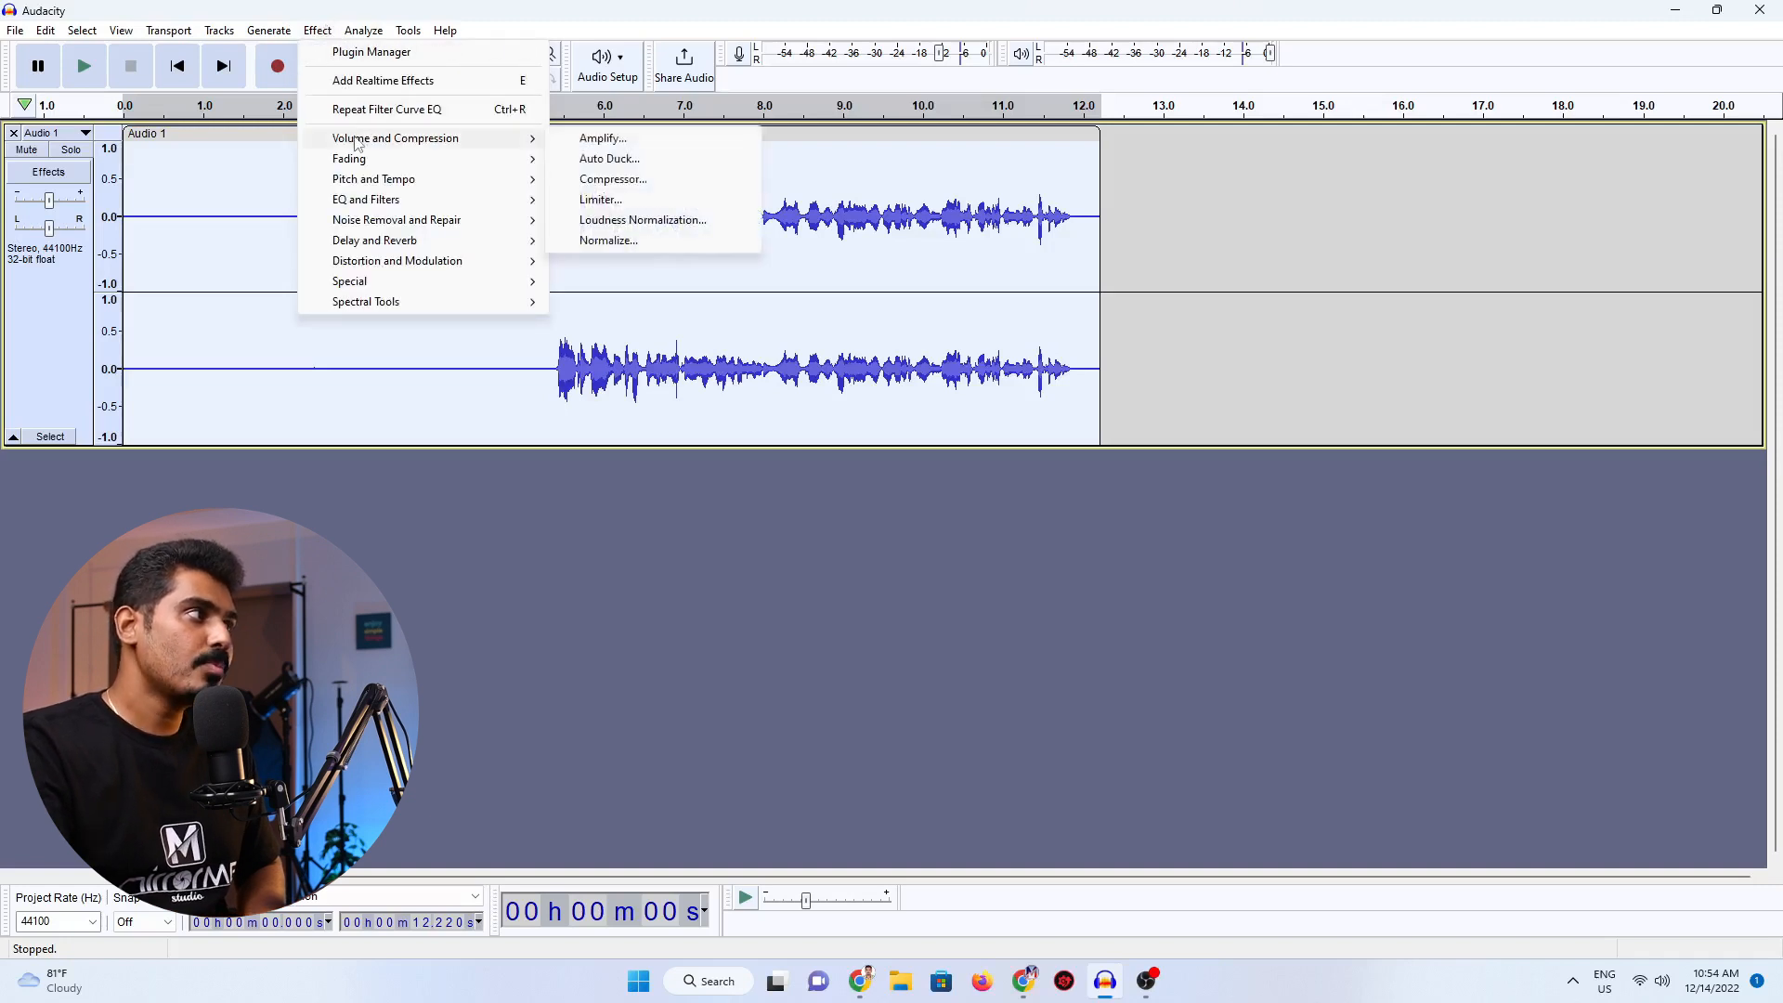
pyautogui.click(613, 179)
pyautogui.moveTo(908, 261); pyautogui.dragTo(1325, 258)
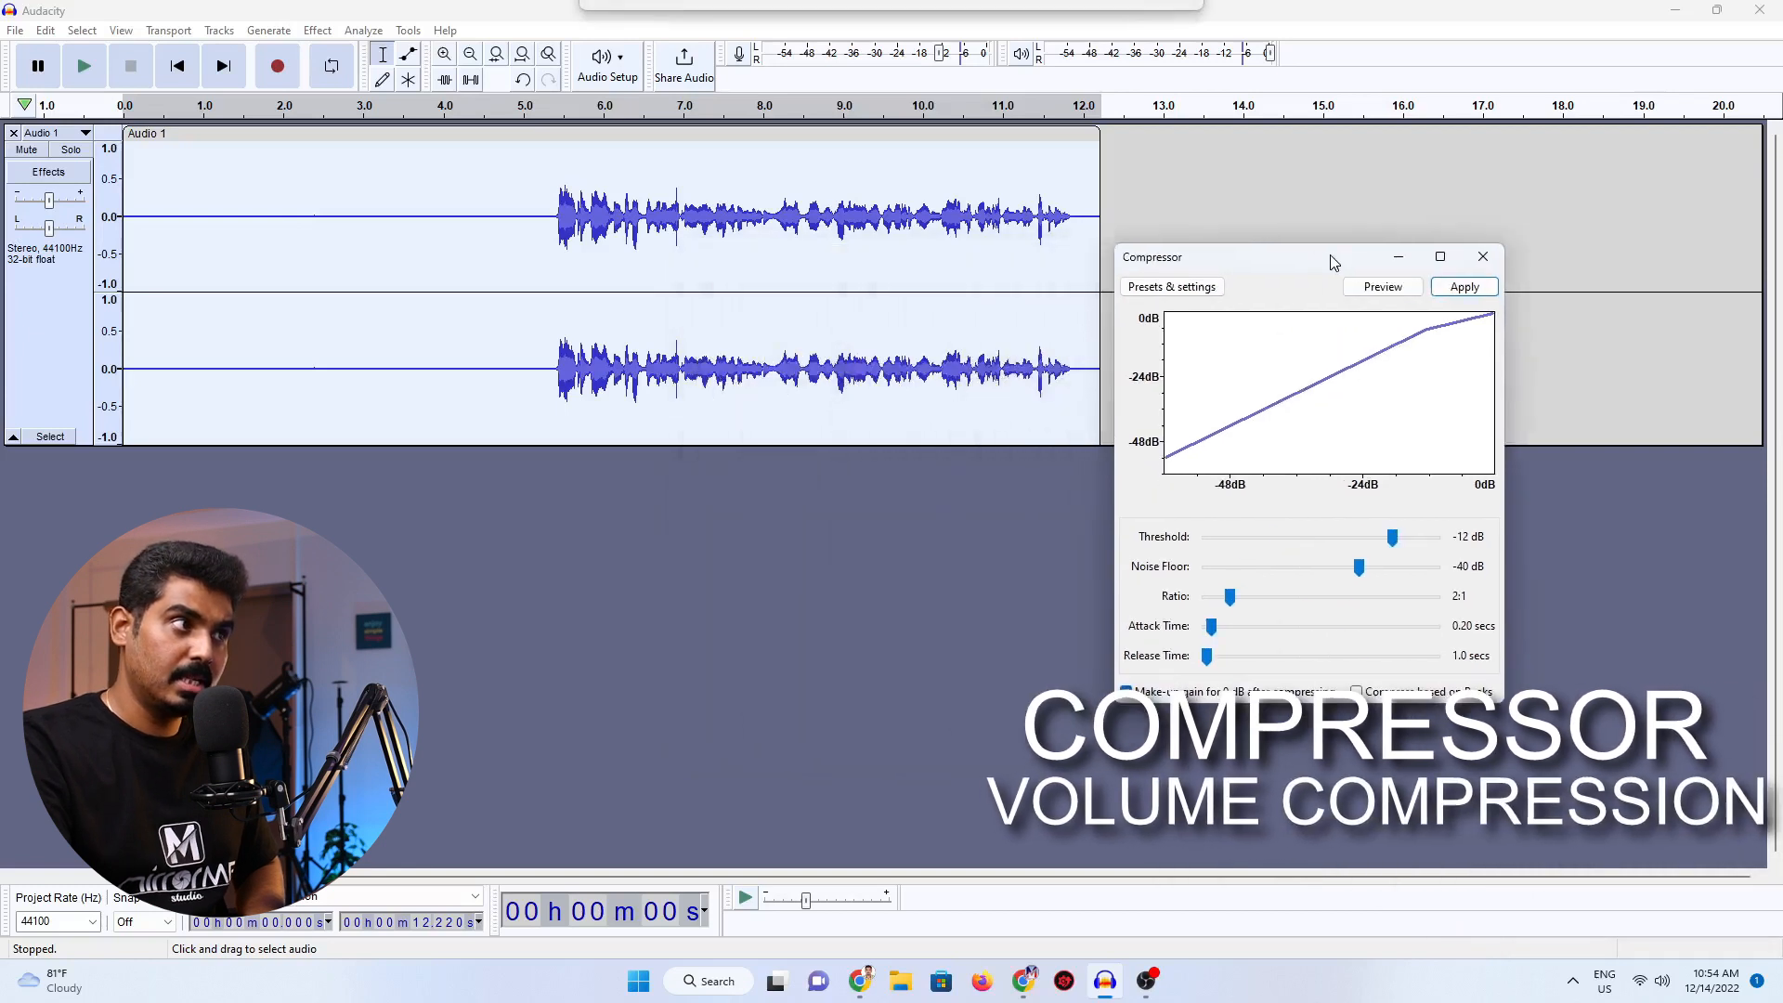
pyautogui.click(1468, 287)
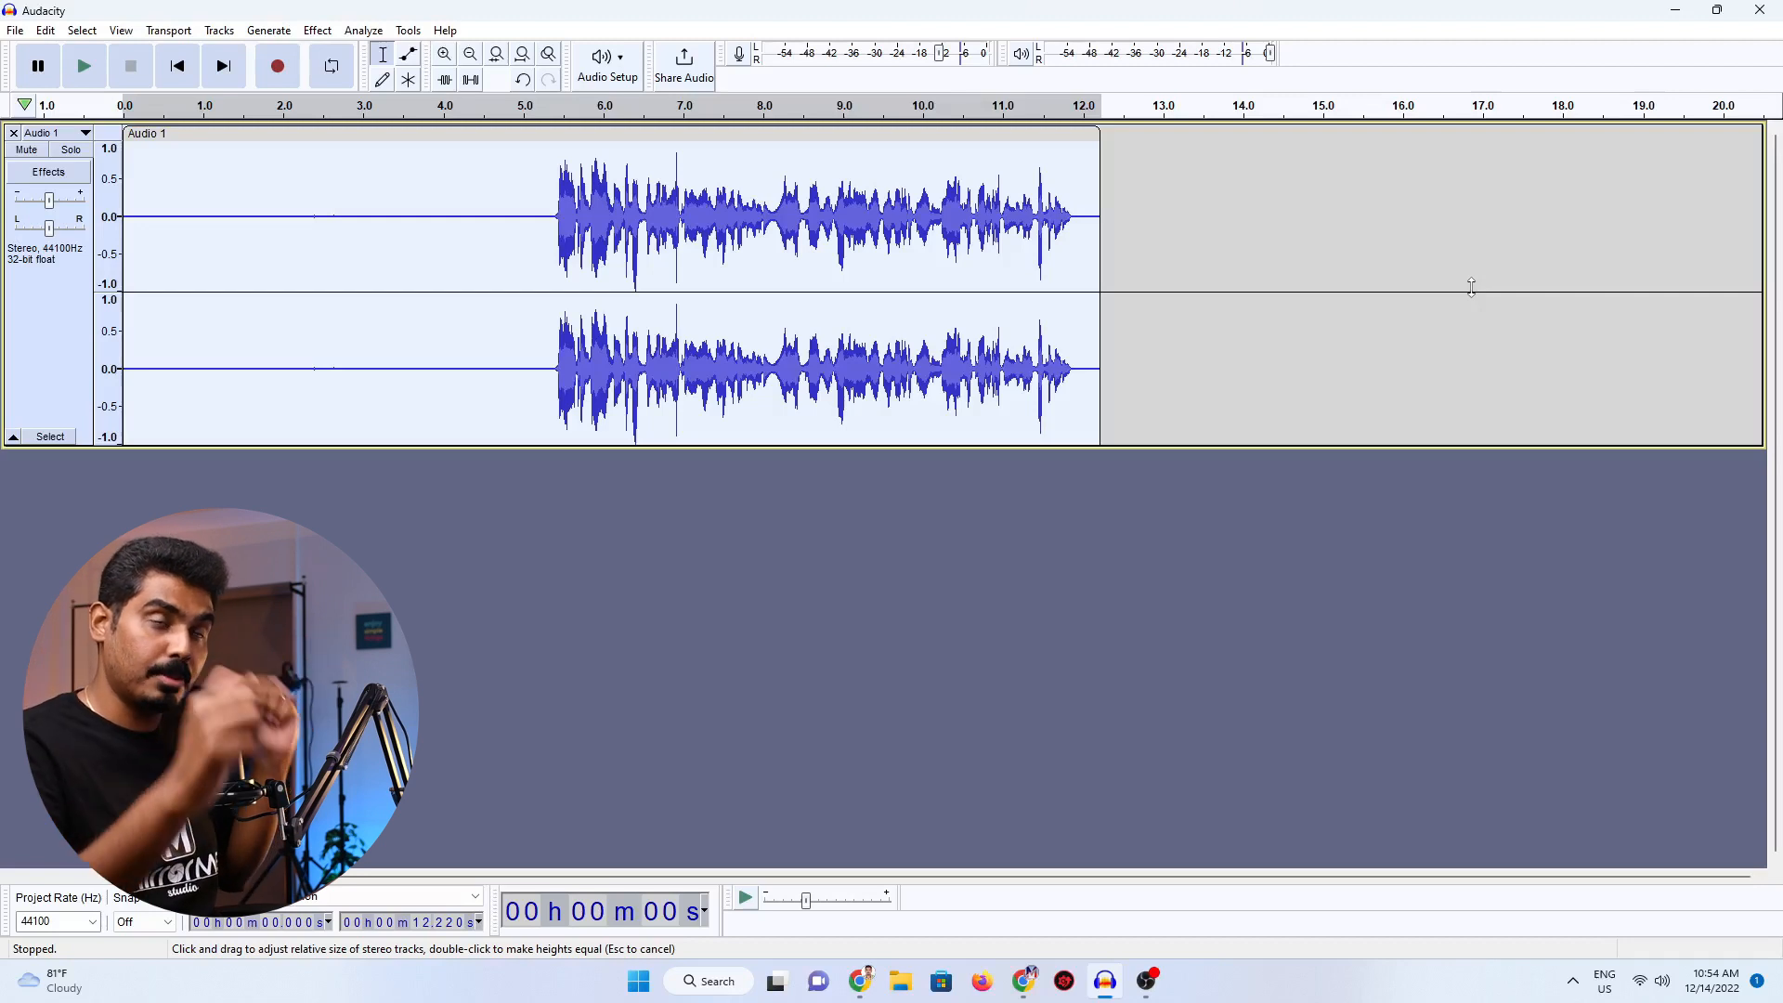
# Apply the Limiter to the whole track as Hard Limit with 0 dB input gain, limit -3 dB, hold 10 ms and no make-up gain.
pyautogui.click(317, 36)
pyautogui.moveTo(438, 142)
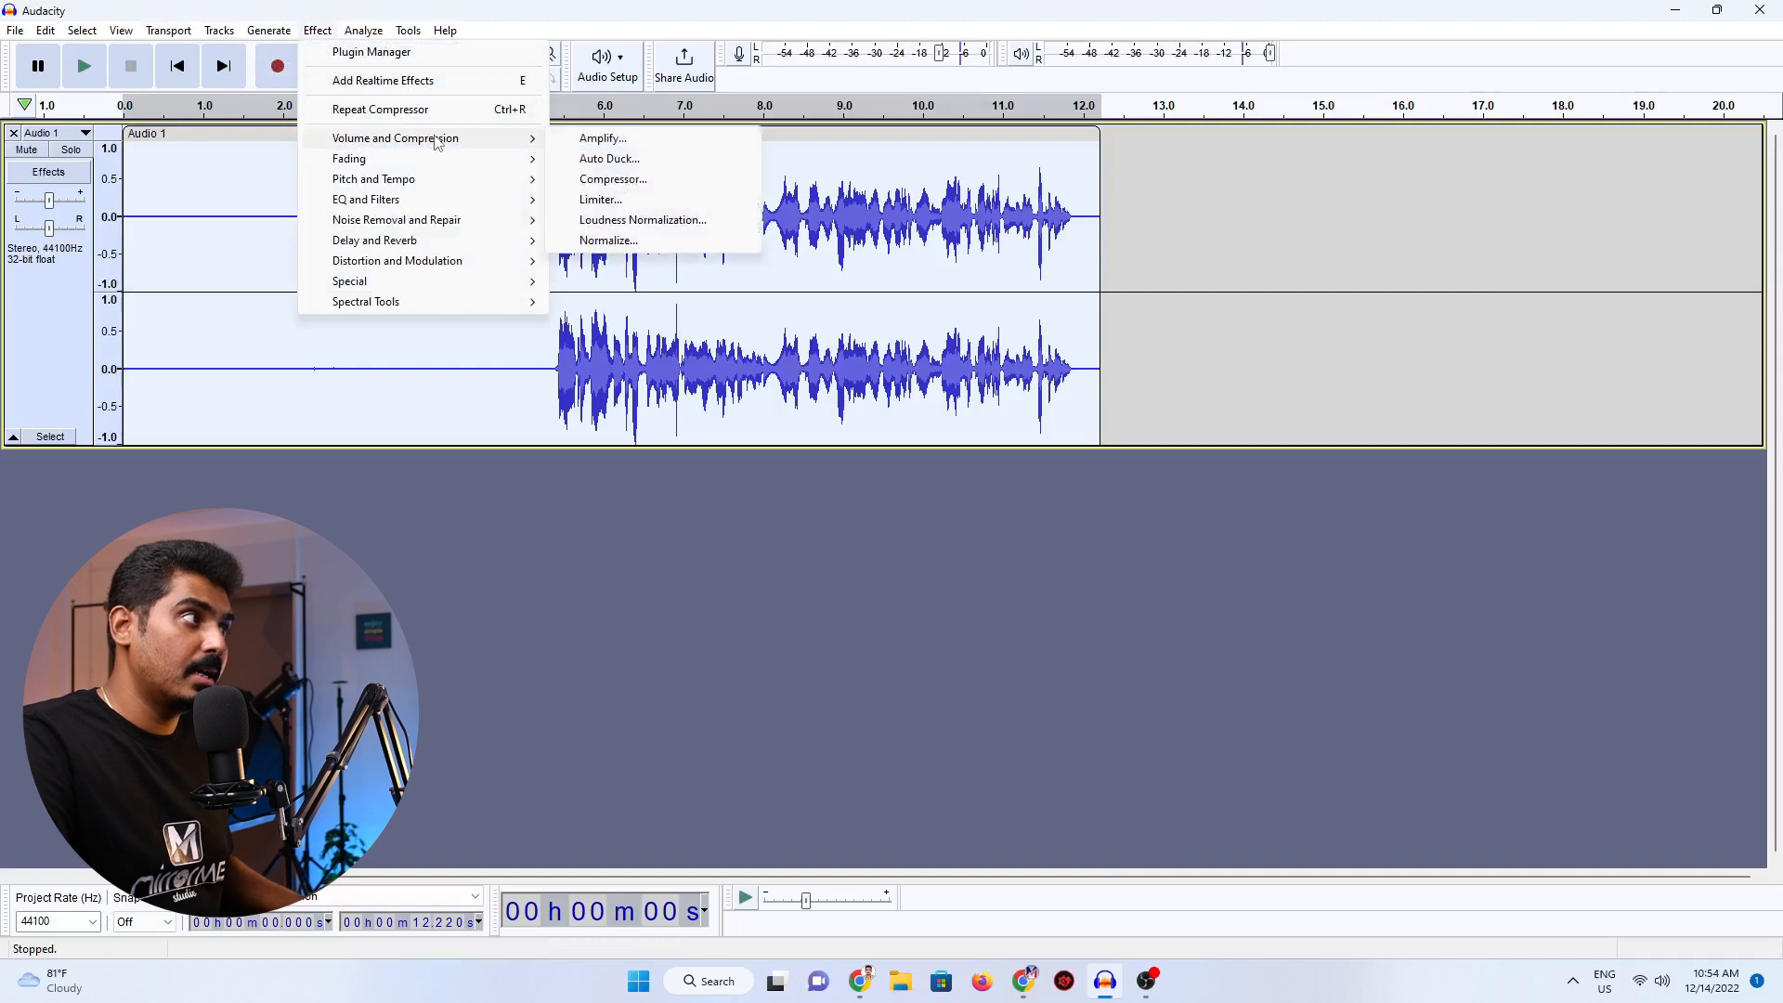
pyautogui.click(618, 200)
pyautogui.moveTo(846, 364); pyautogui.dragTo(1281, 279)
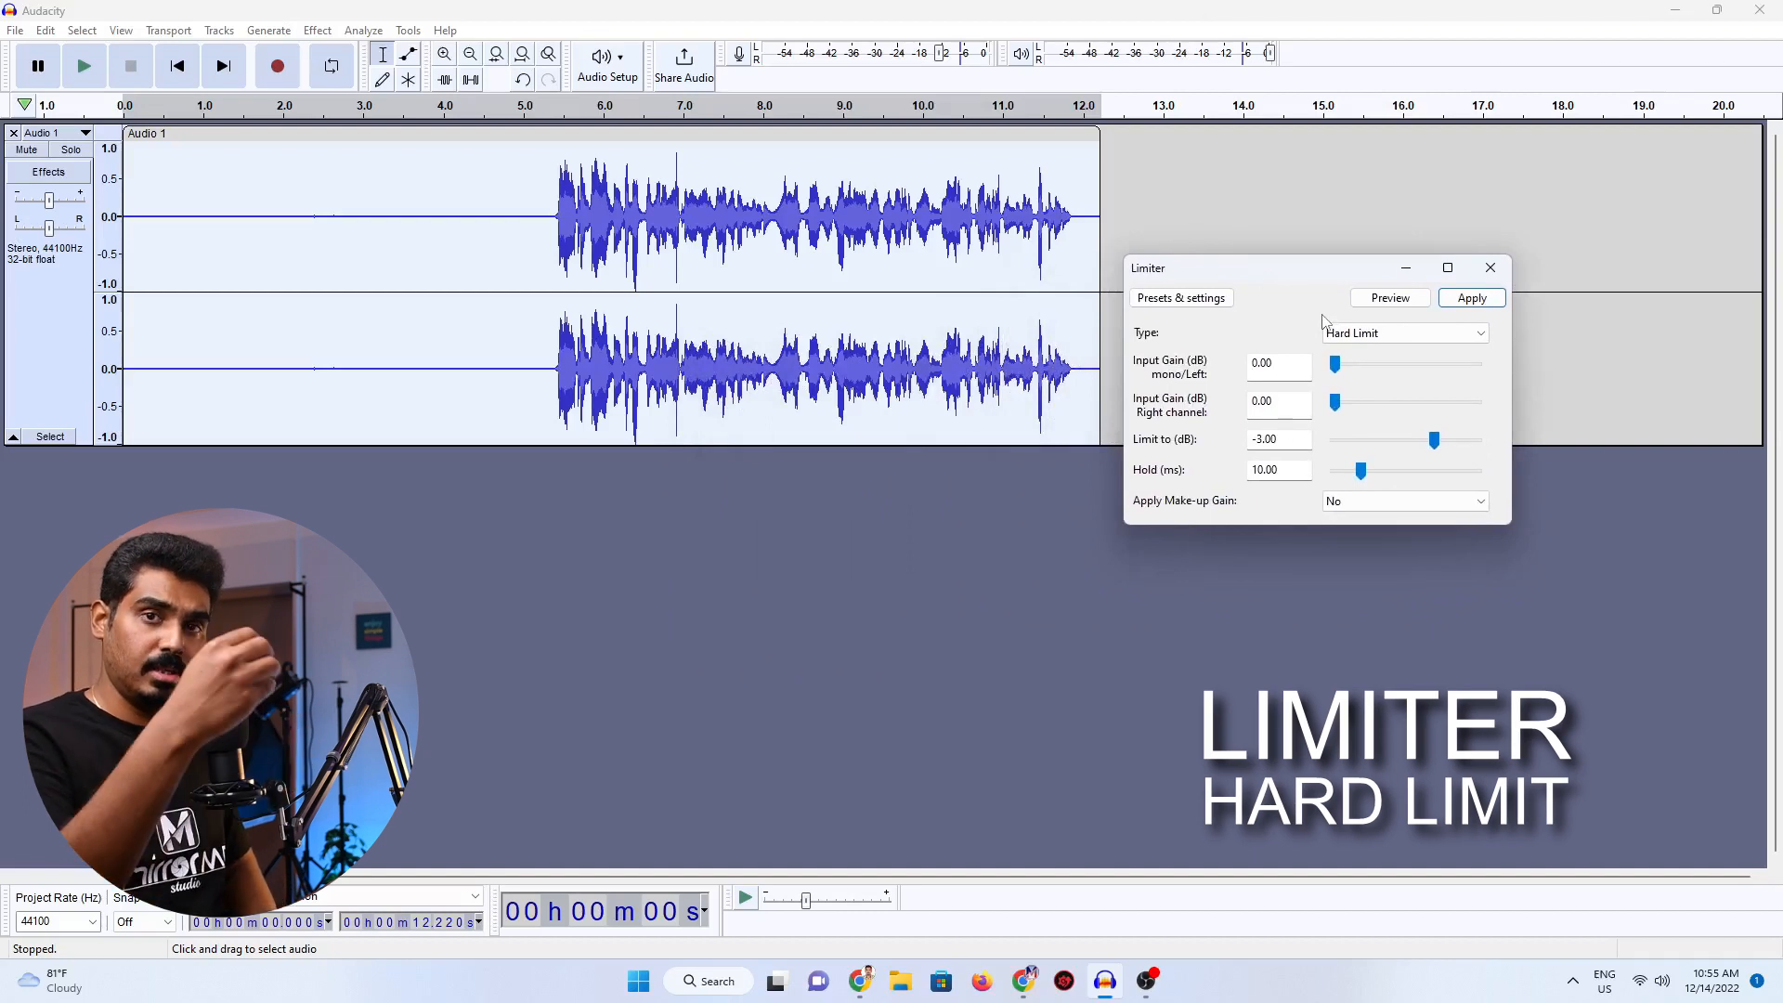
pyautogui.click(1375, 334)
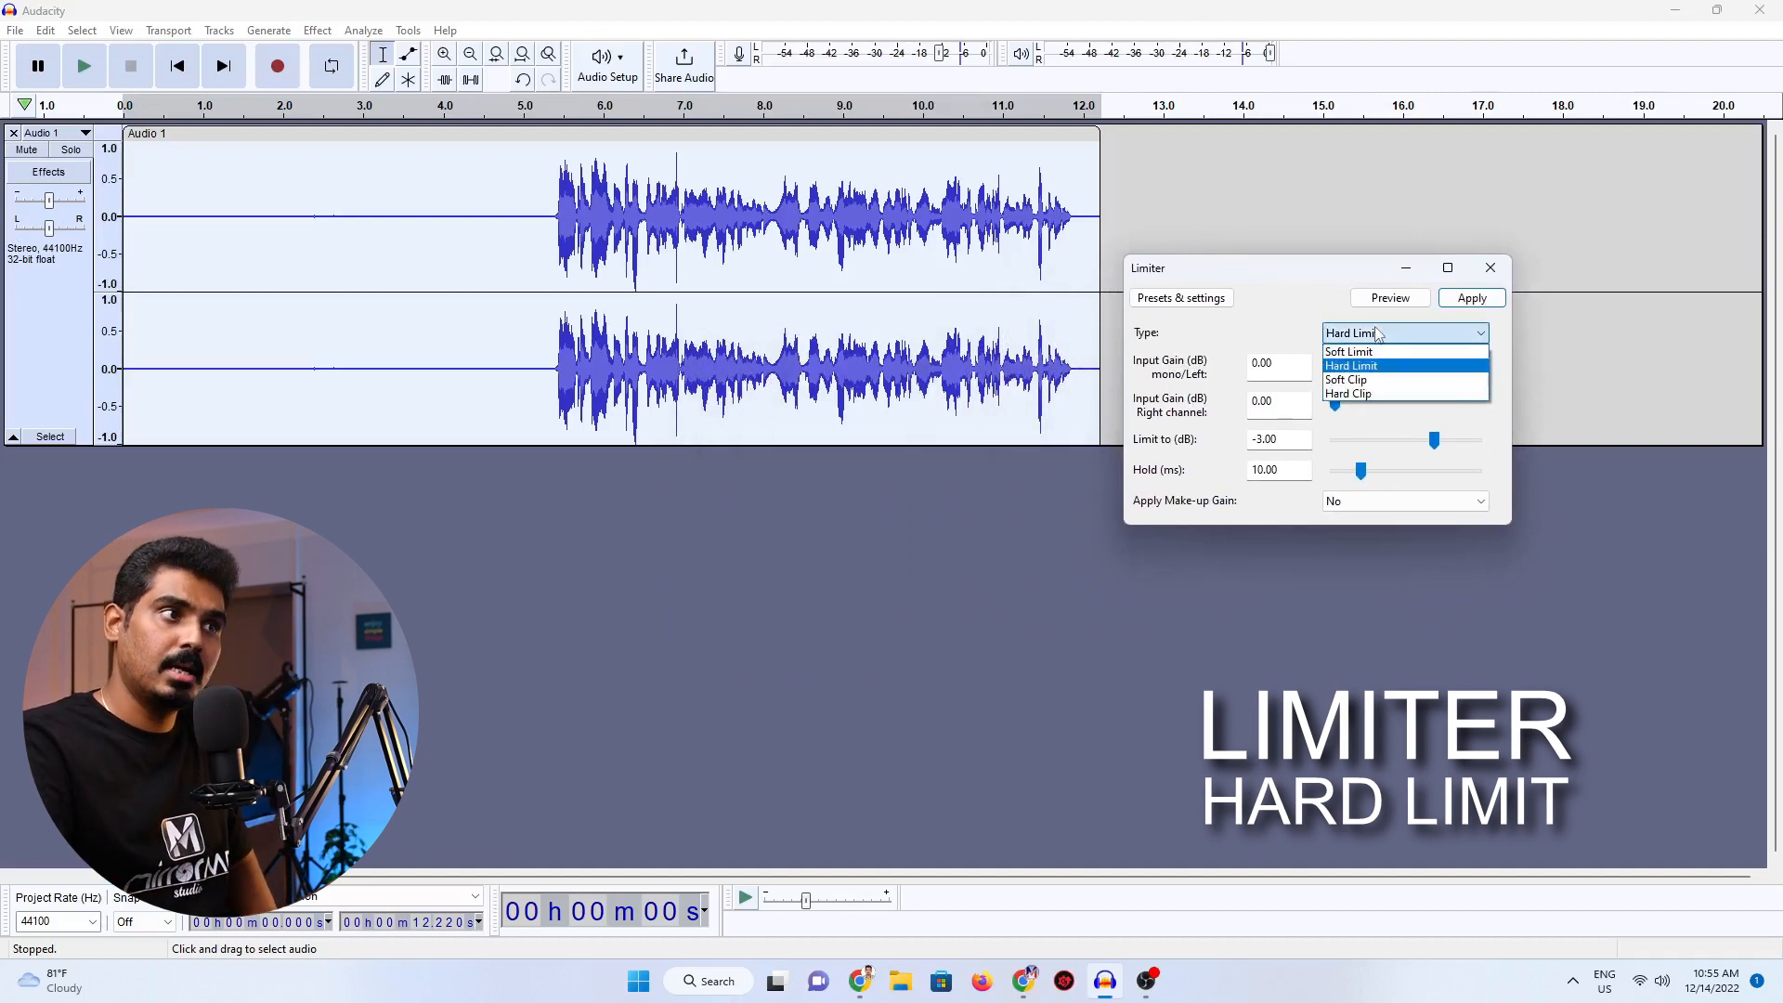
pyautogui.click(1385, 372)
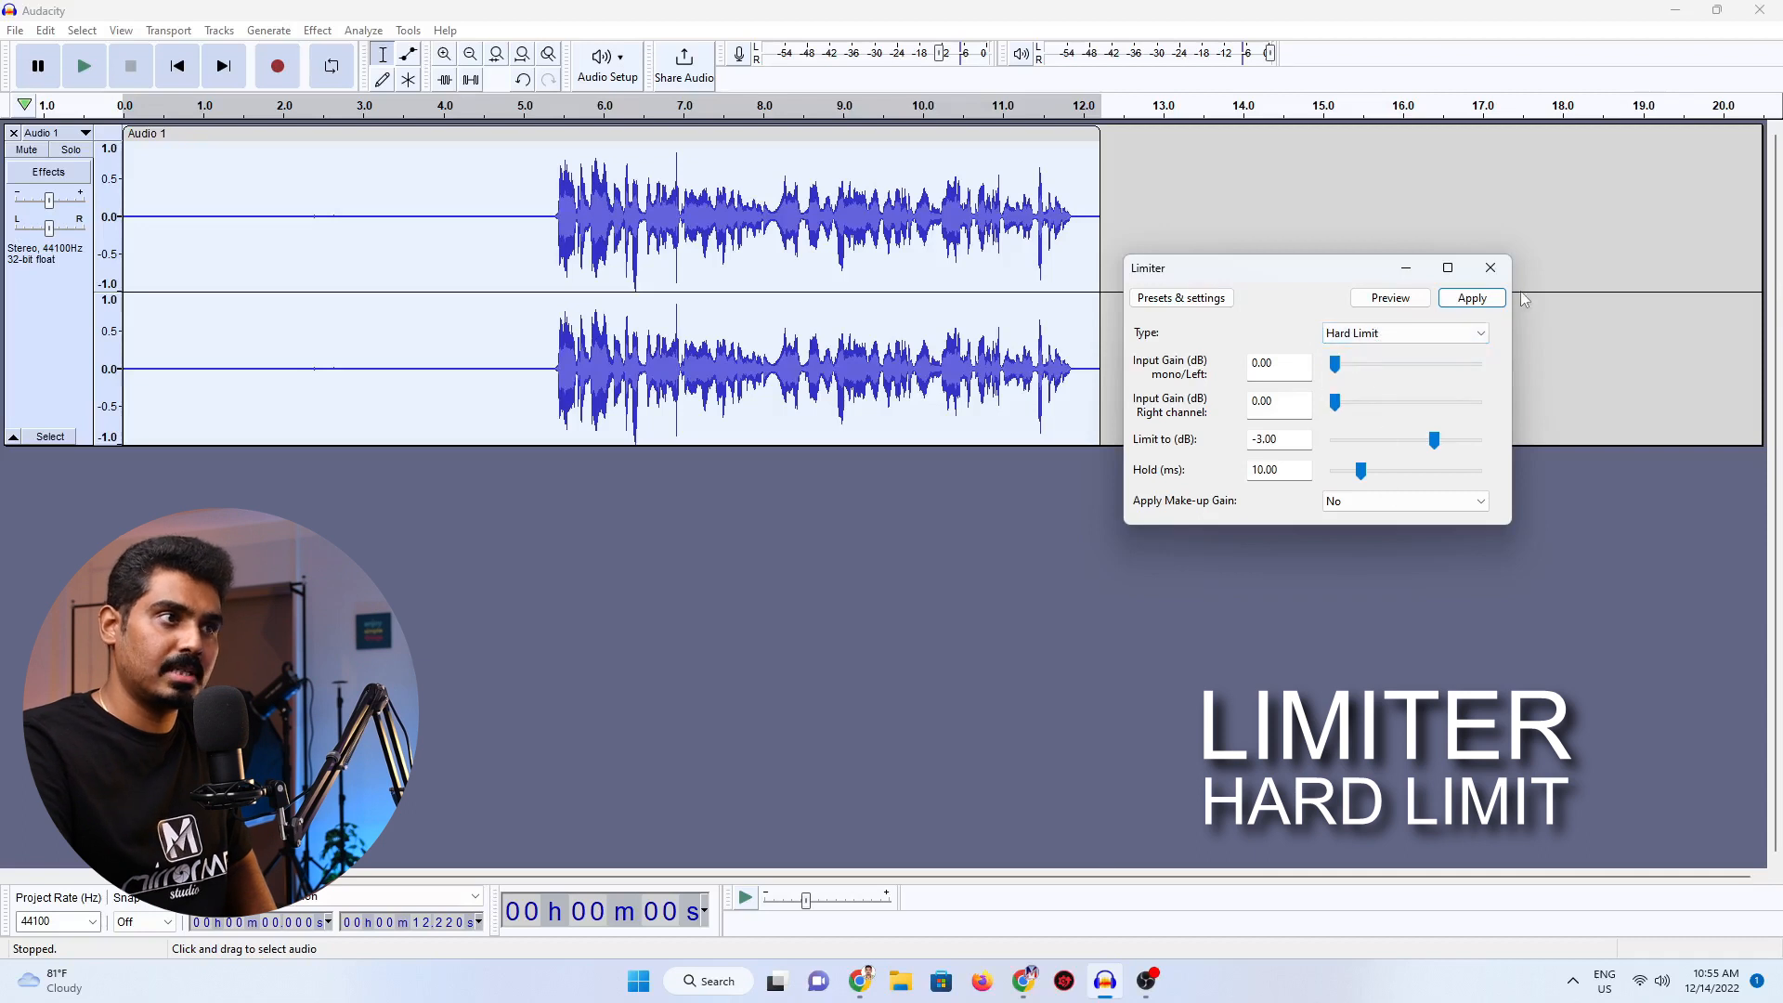
pyautogui.click(1473, 298)
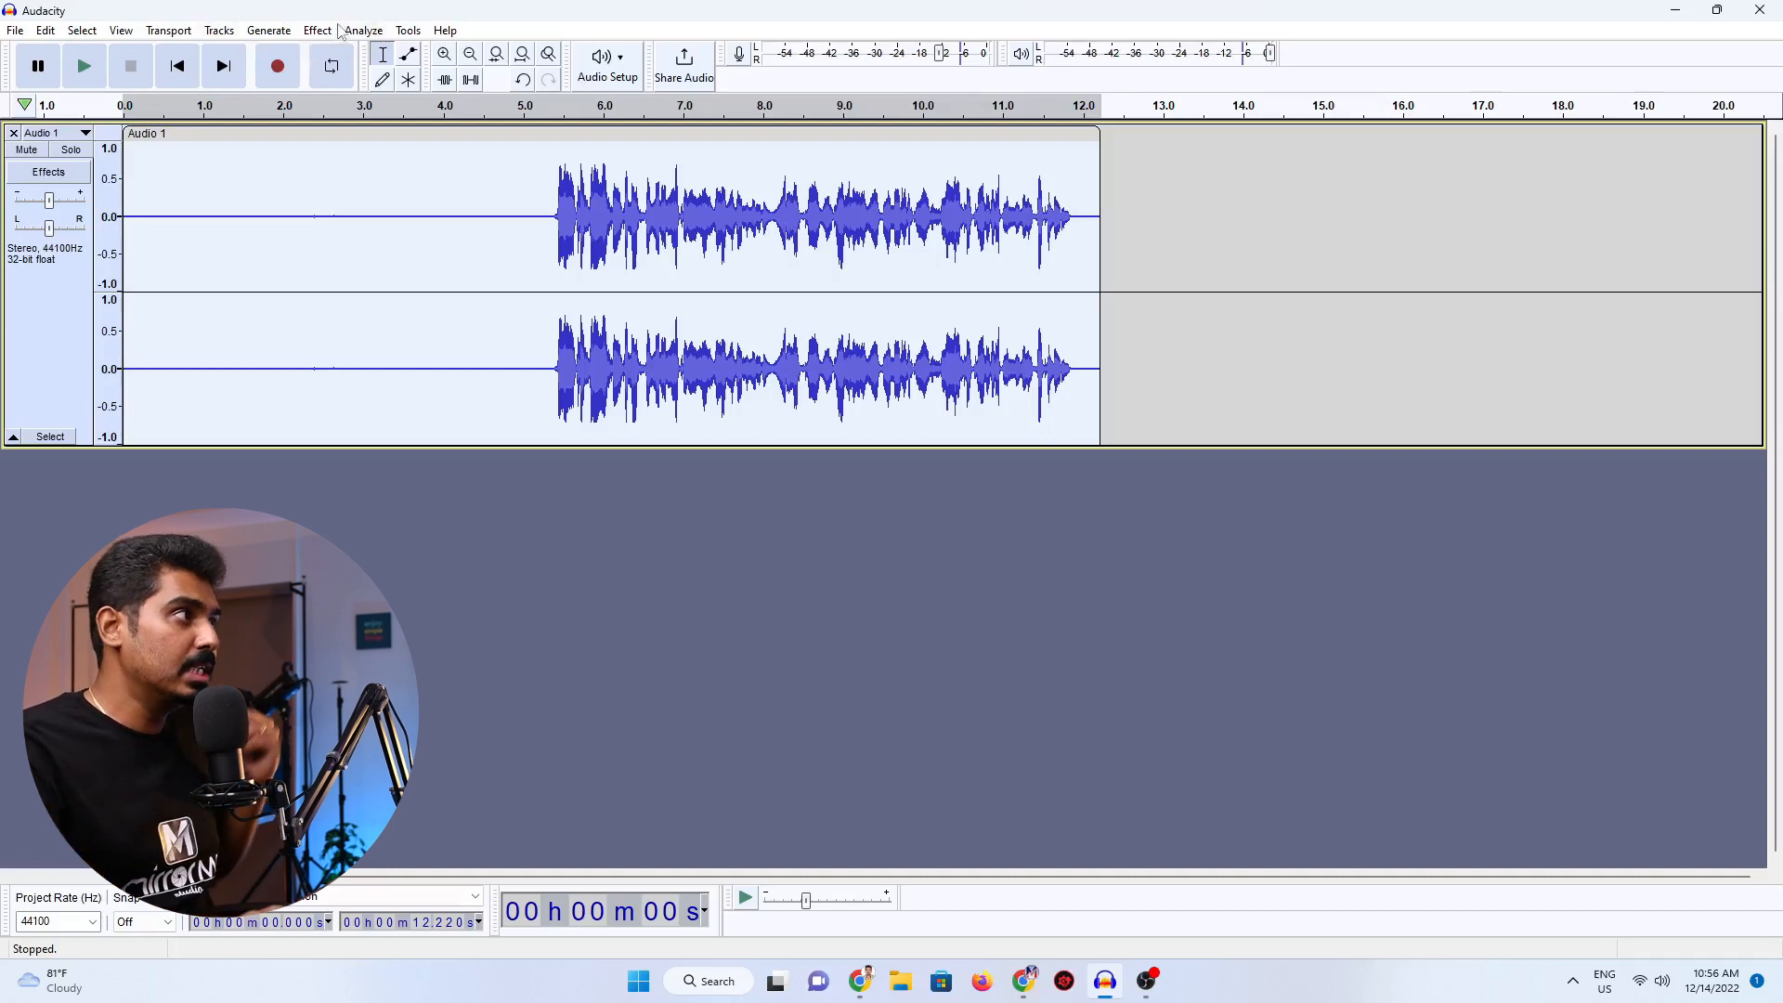
# Apply Loudness Normalization to the whole track with perceived loudness at -23 LUFS and mono treated as dual-mono.
pyautogui.click(325, 31)
pyautogui.moveTo(364, 141)
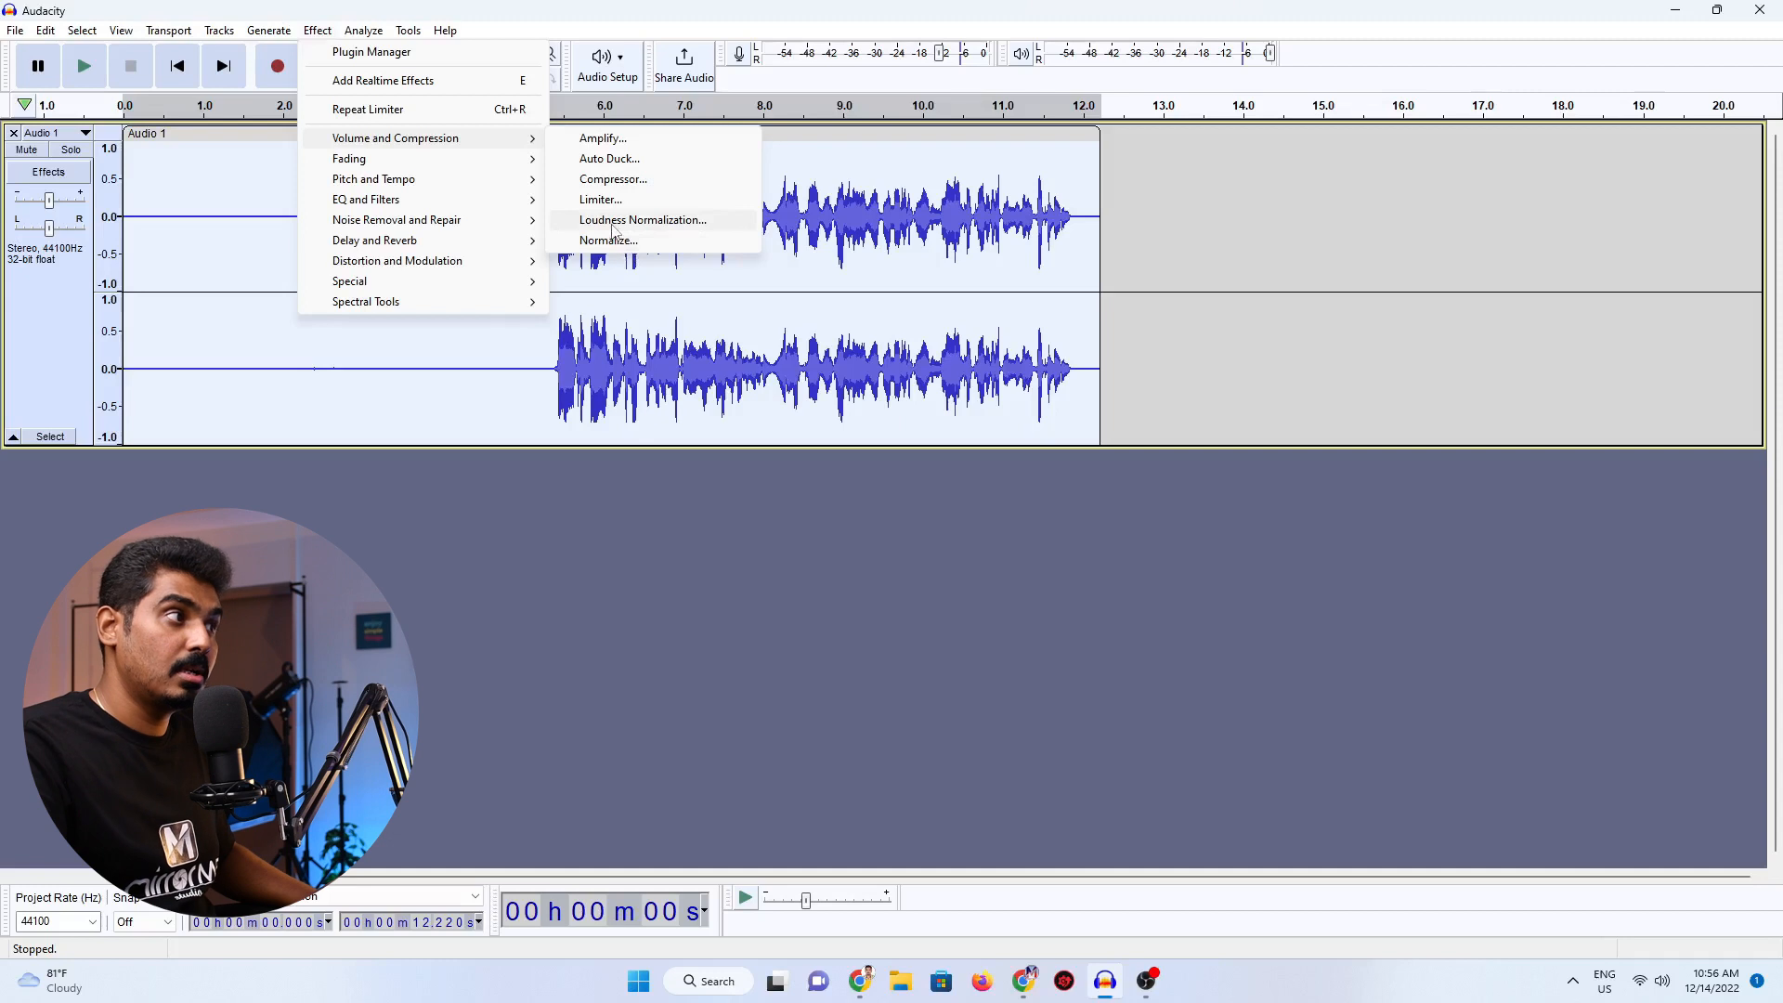
pyautogui.click(613, 220)
pyautogui.moveTo(884, 409); pyautogui.dragTo(1303, 424)
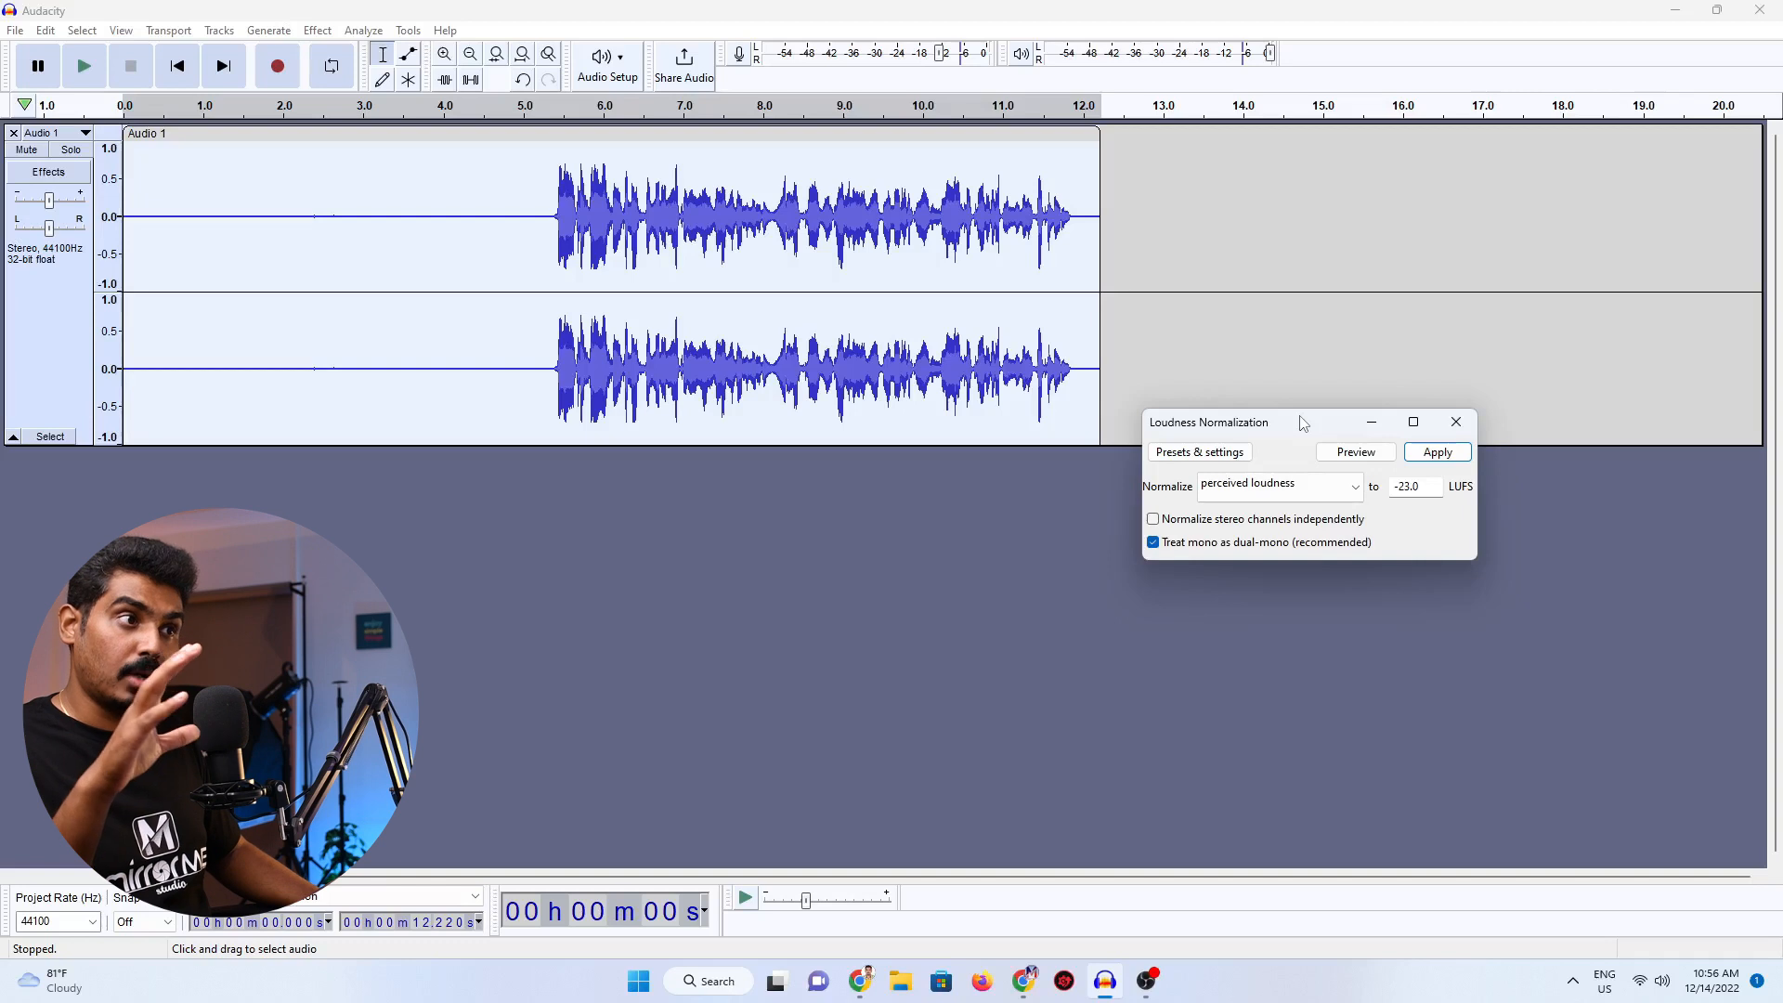
pyautogui.click(1438, 452)
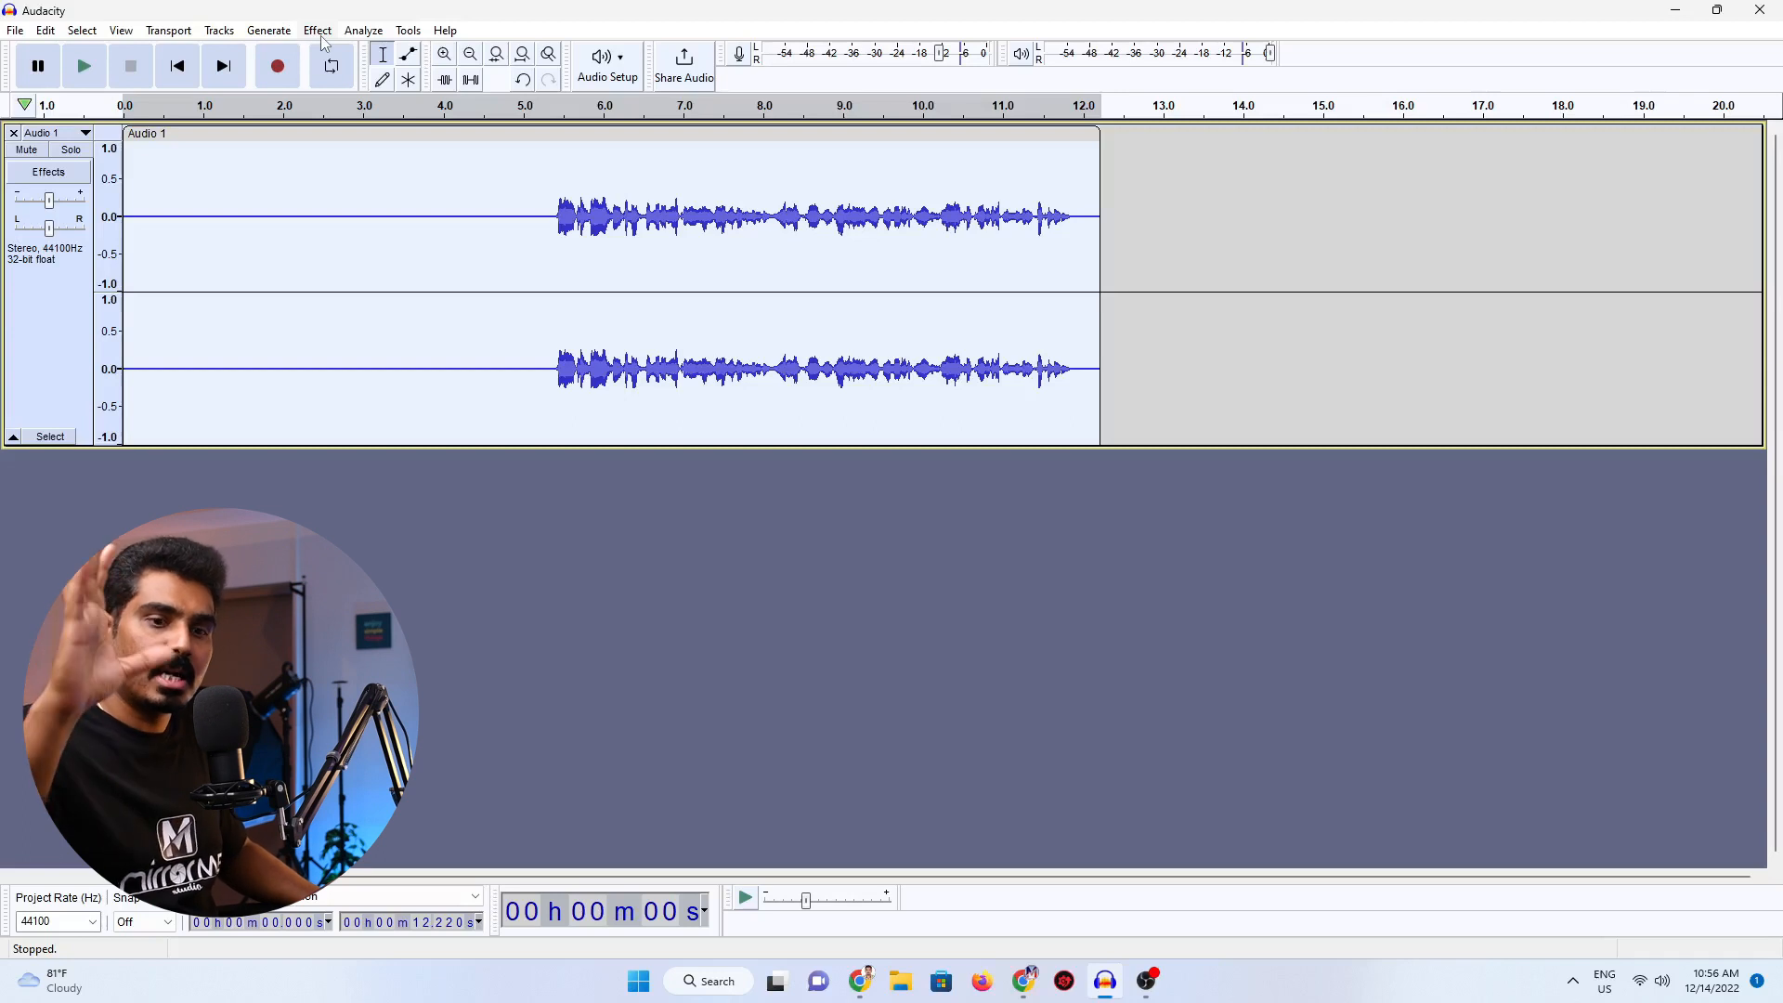
# Normalize the whole track to a peak amplitude of -5.0 dB with DC offset removal on.
pyautogui.click(318, 30)
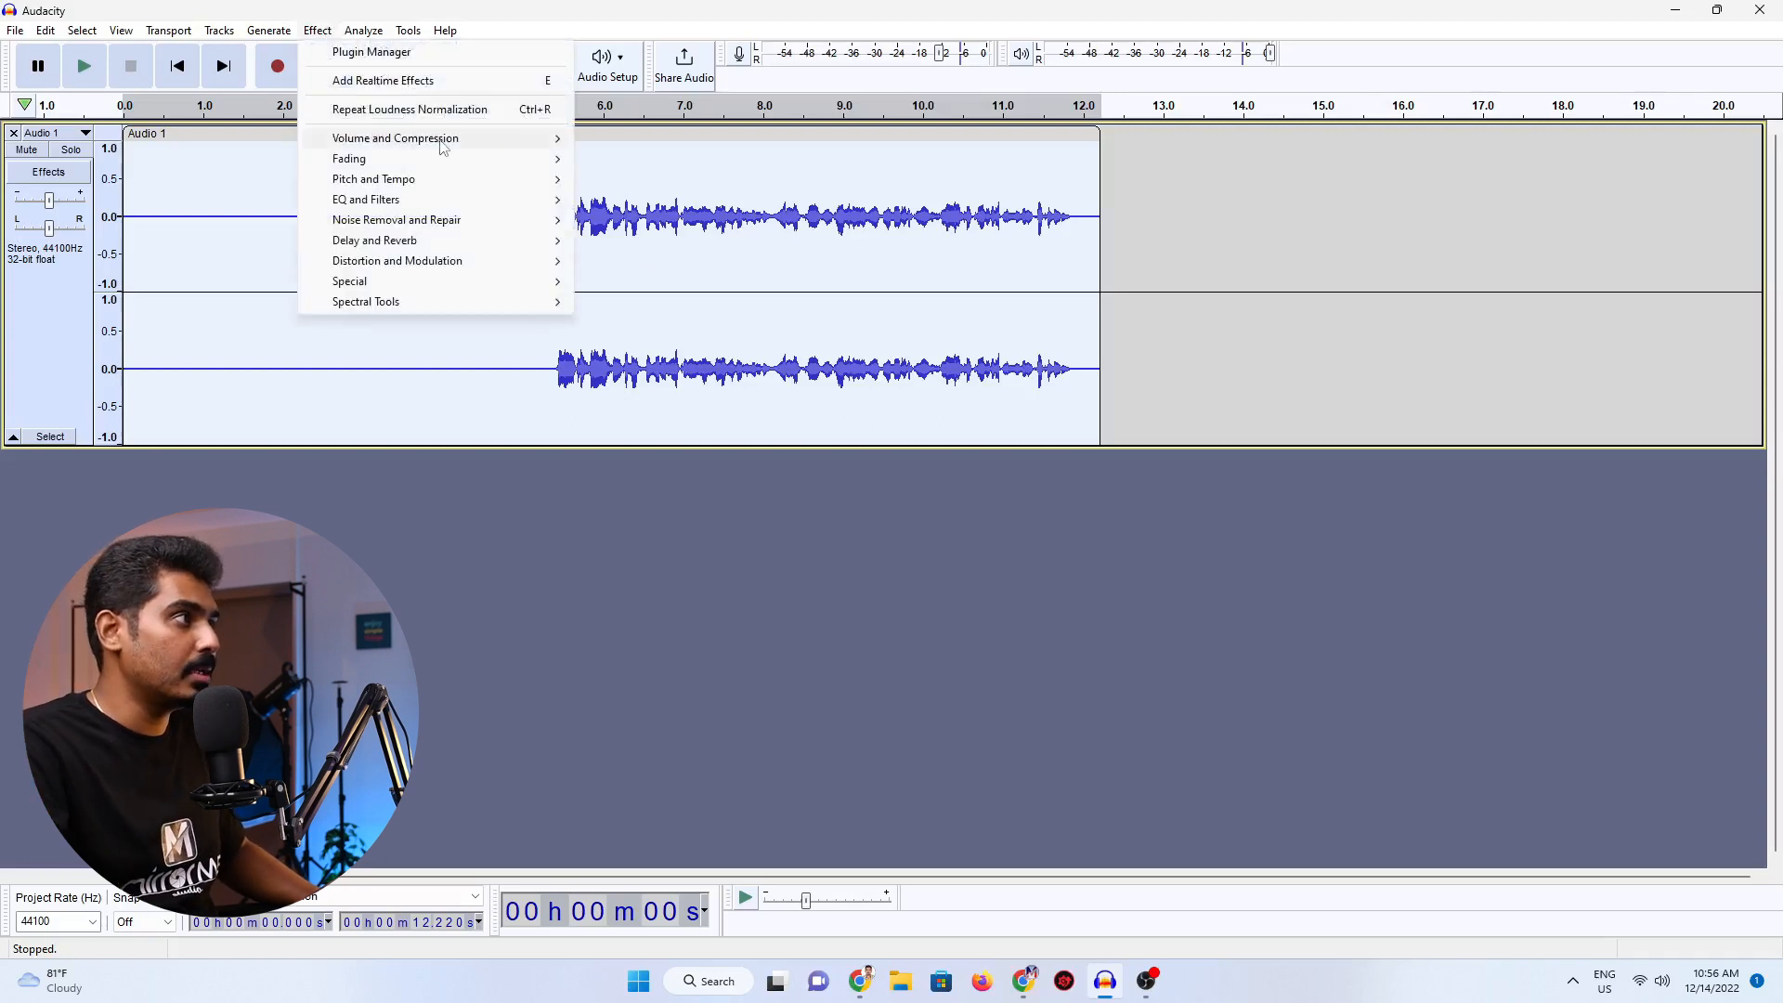
pyautogui.moveTo(444, 146)
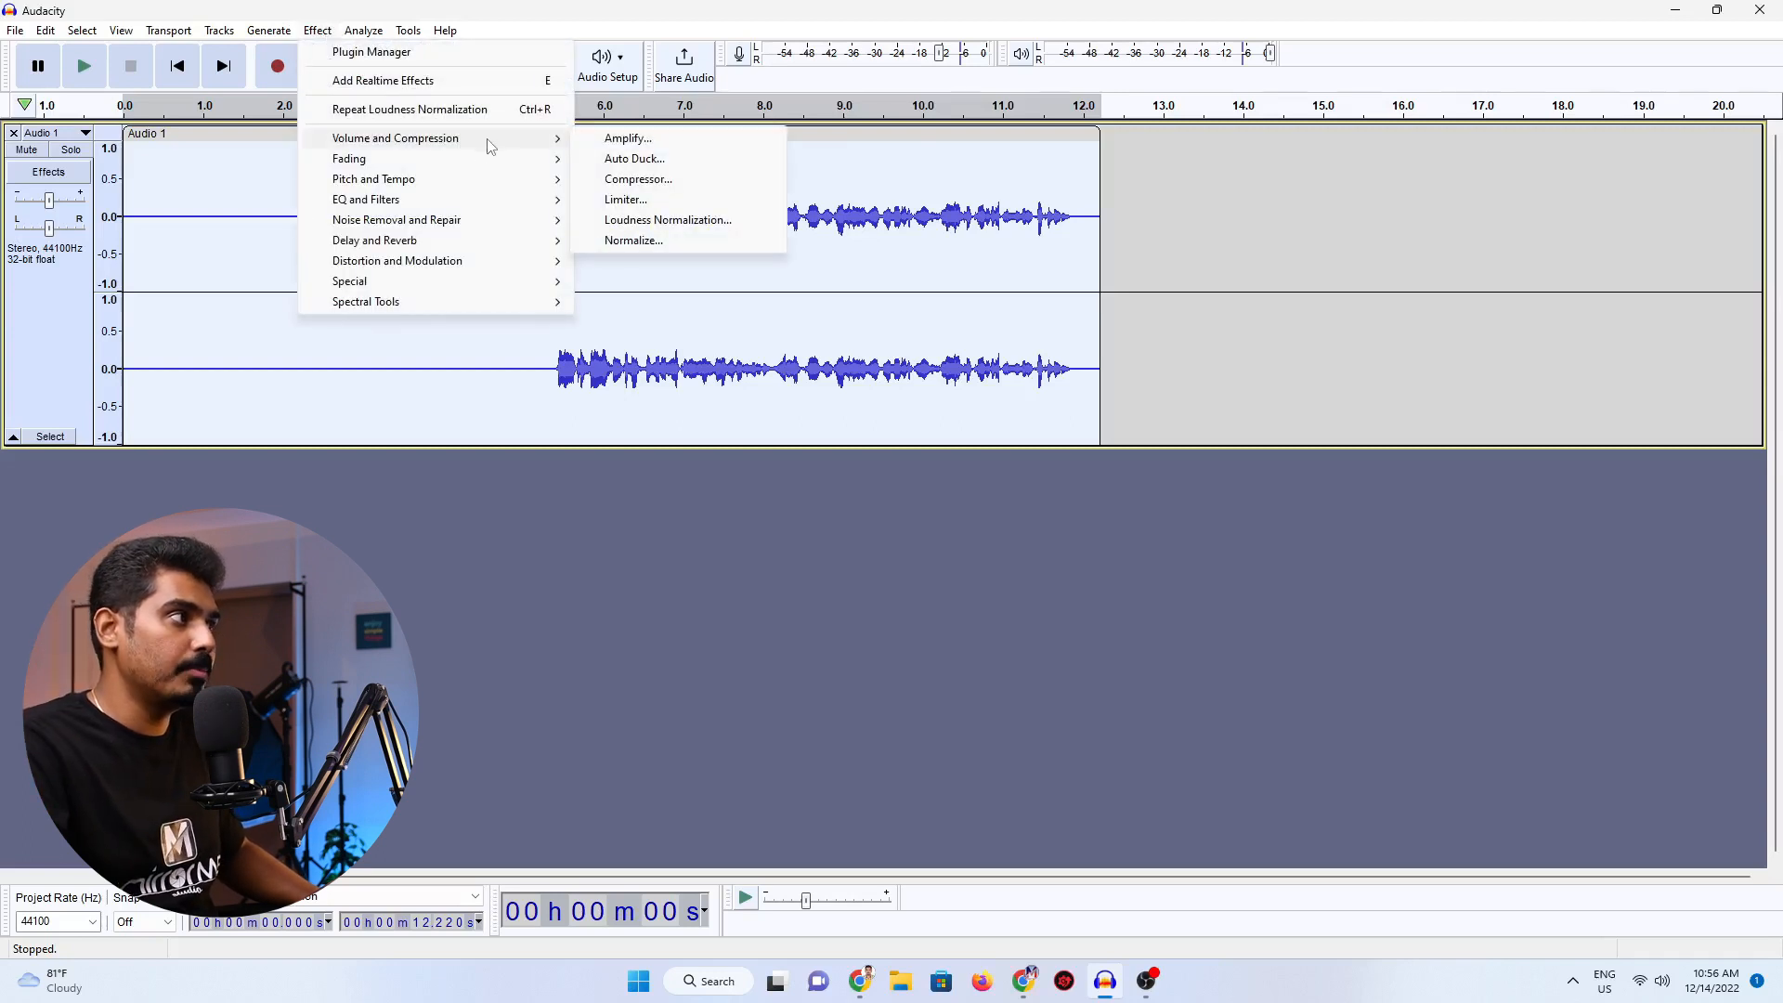
pyautogui.click(640, 244)
pyautogui.moveTo(862, 415); pyautogui.dragTo(1218, 286)
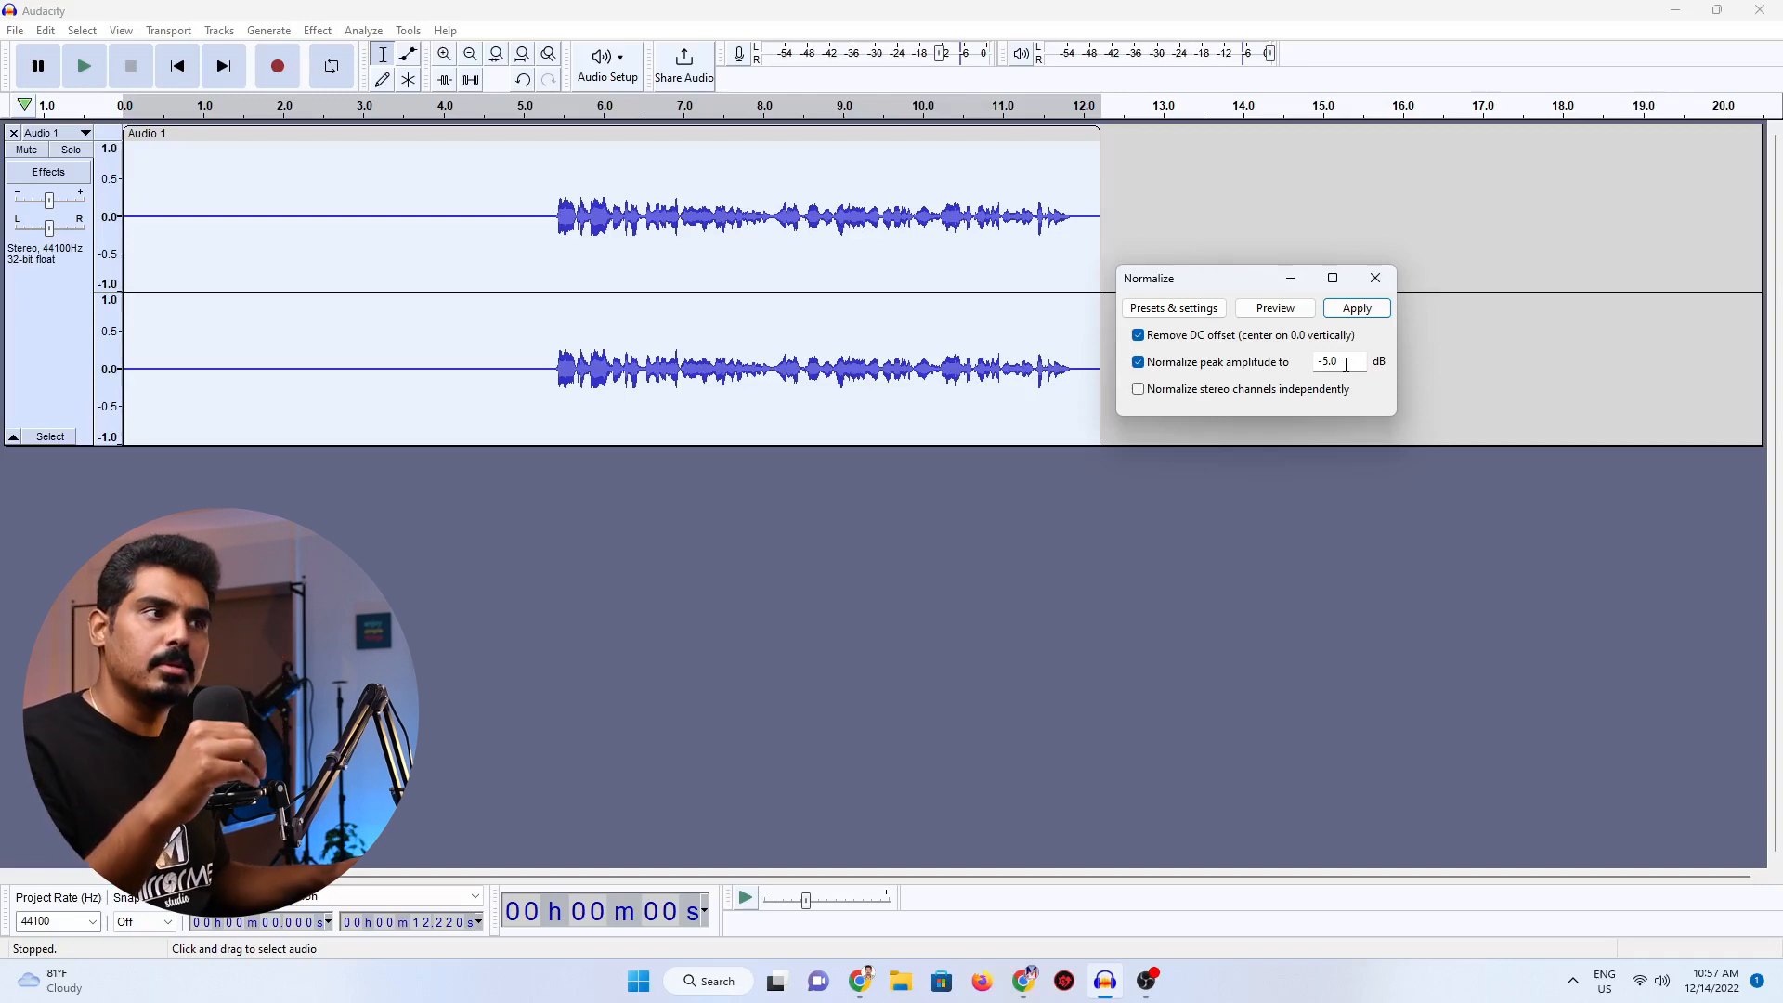
pyautogui.click(1366, 308)
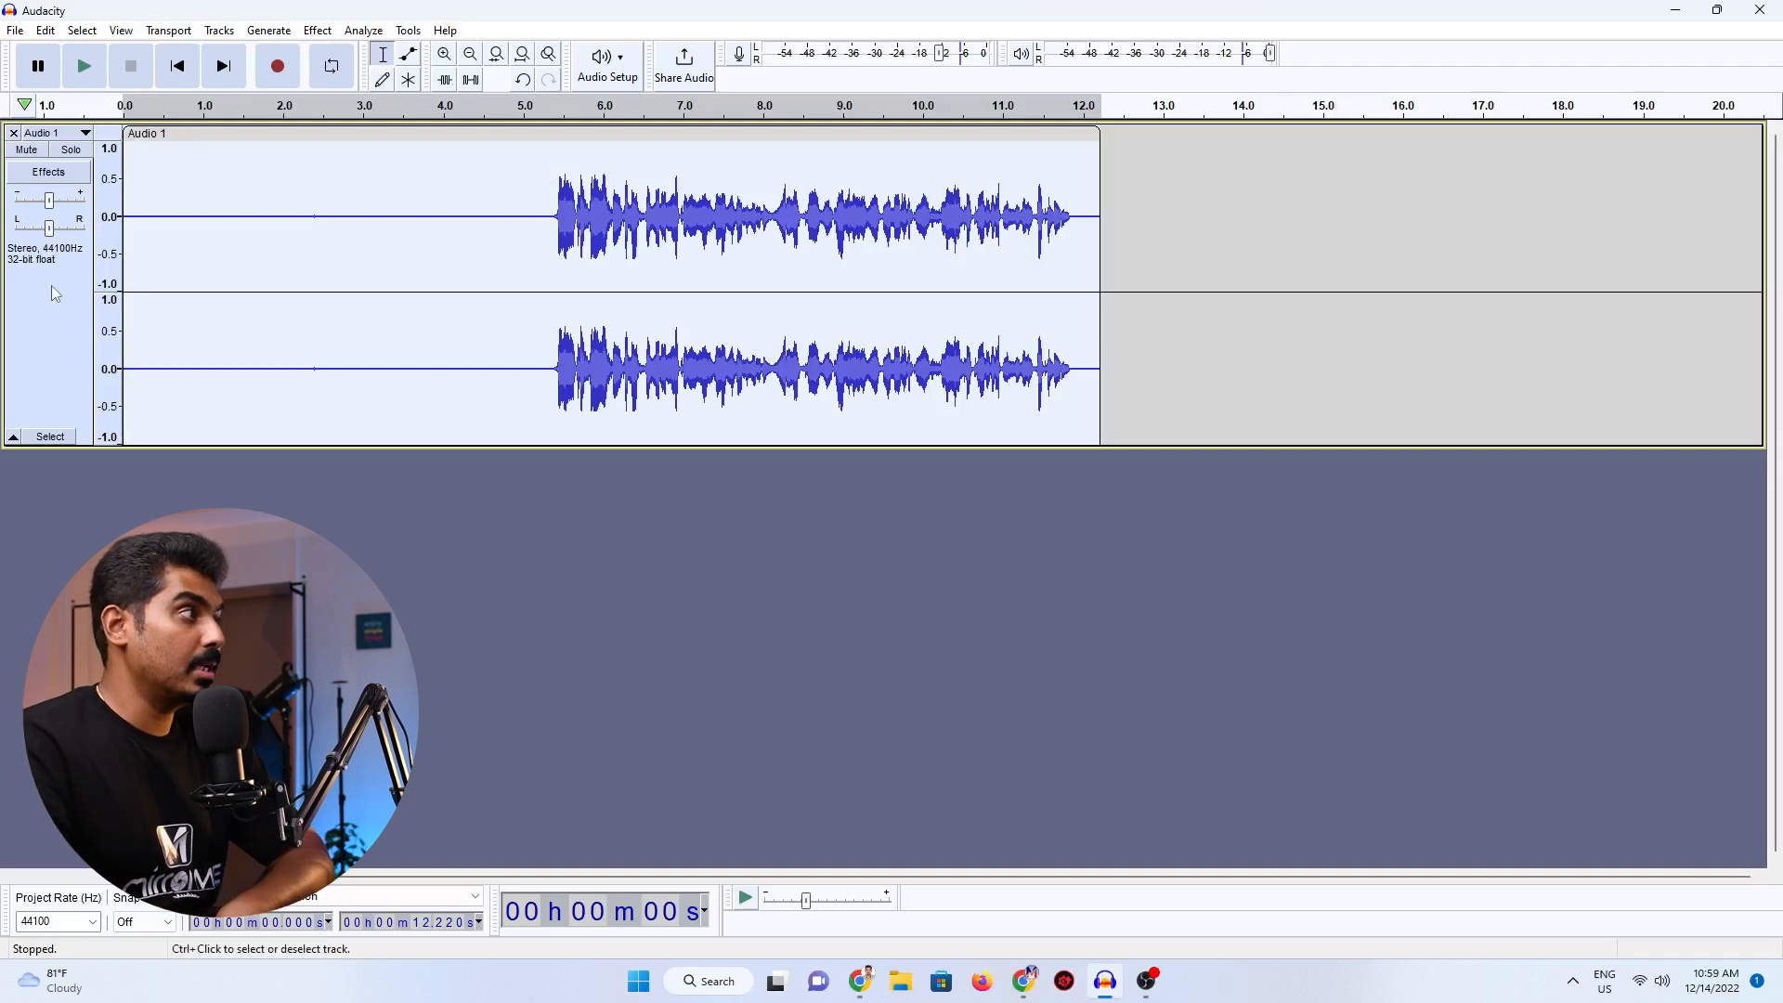
# Apply Bass and Treble to the whole track with bass 7.0 dB, treble 4.0 dB and volume 0.0 dB.
pyautogui.click(318, 31)
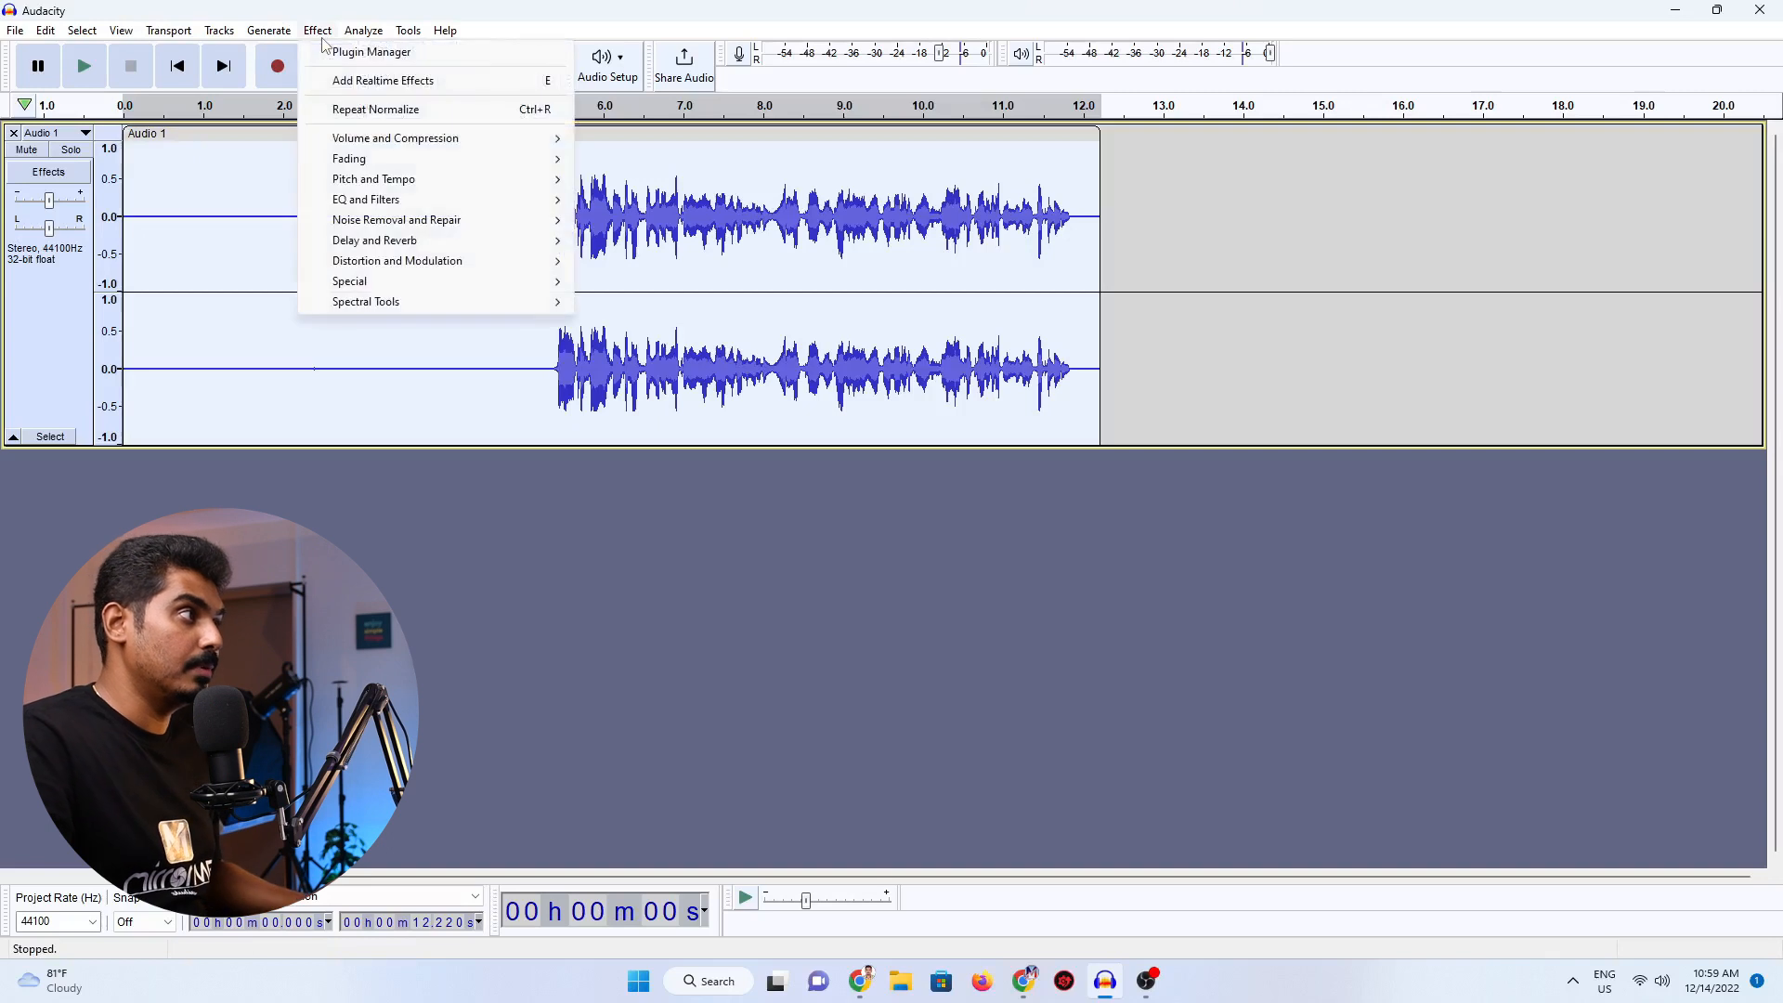
pyautogui.moveTo(376, 204)
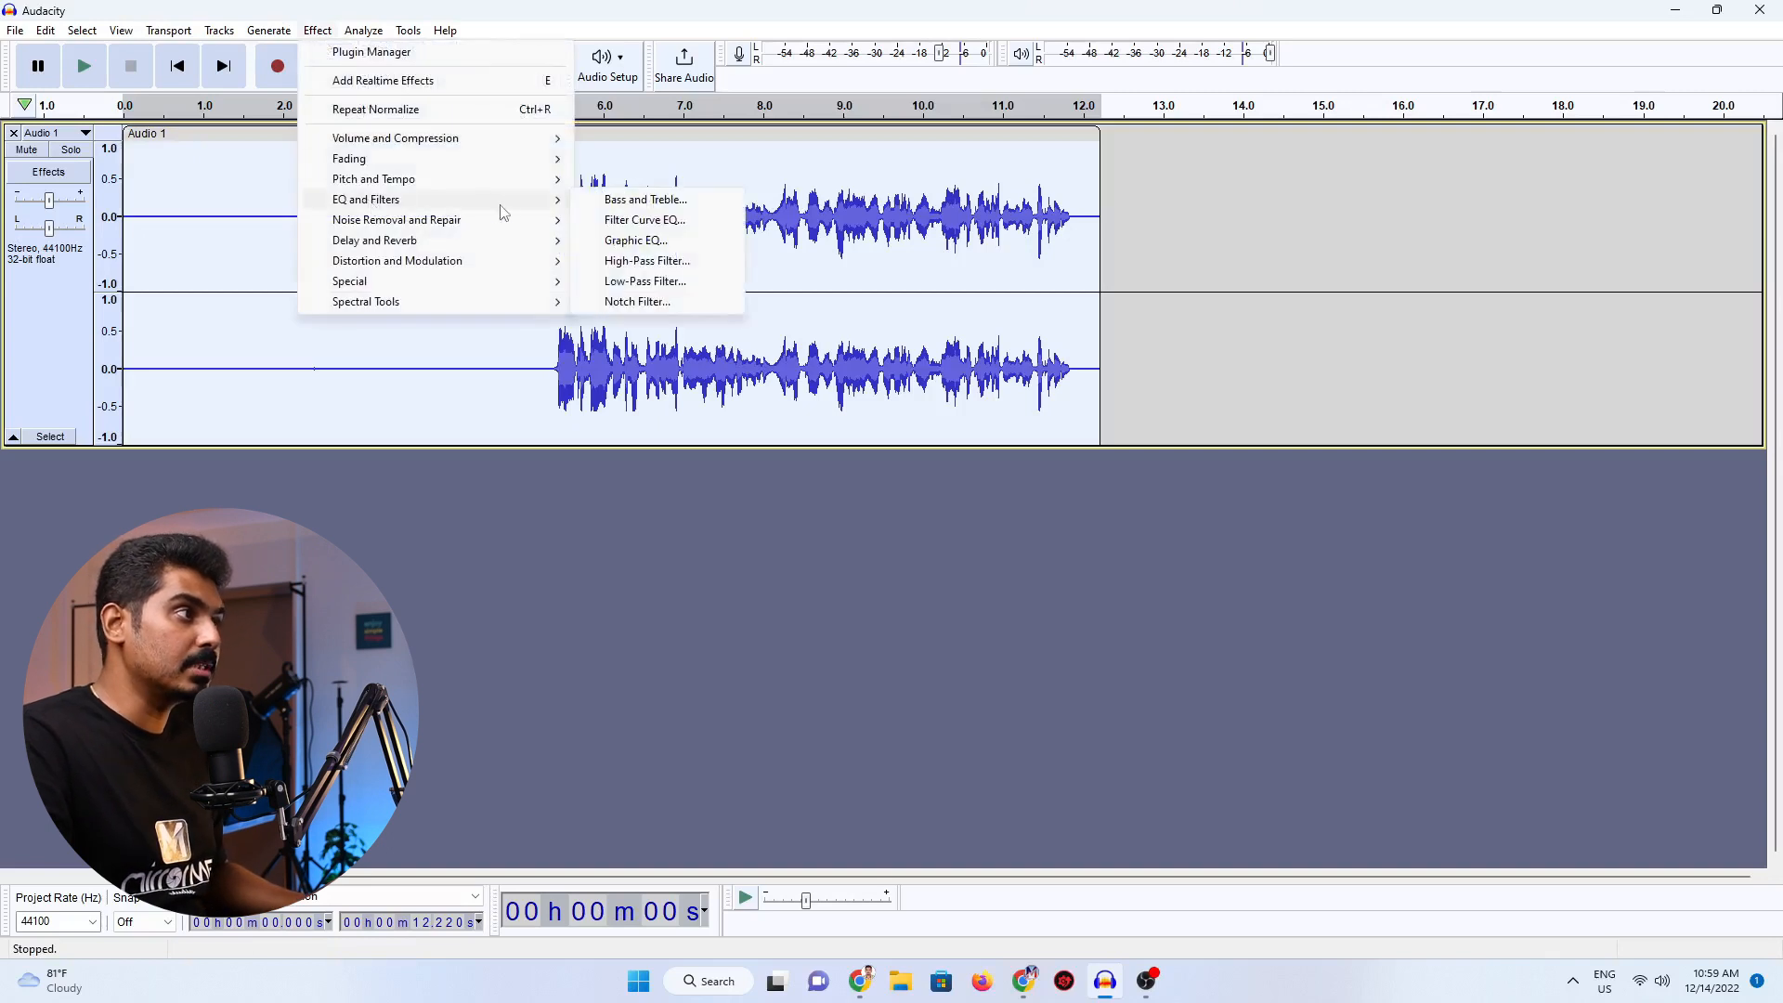
pyautogui.click(641, 200)
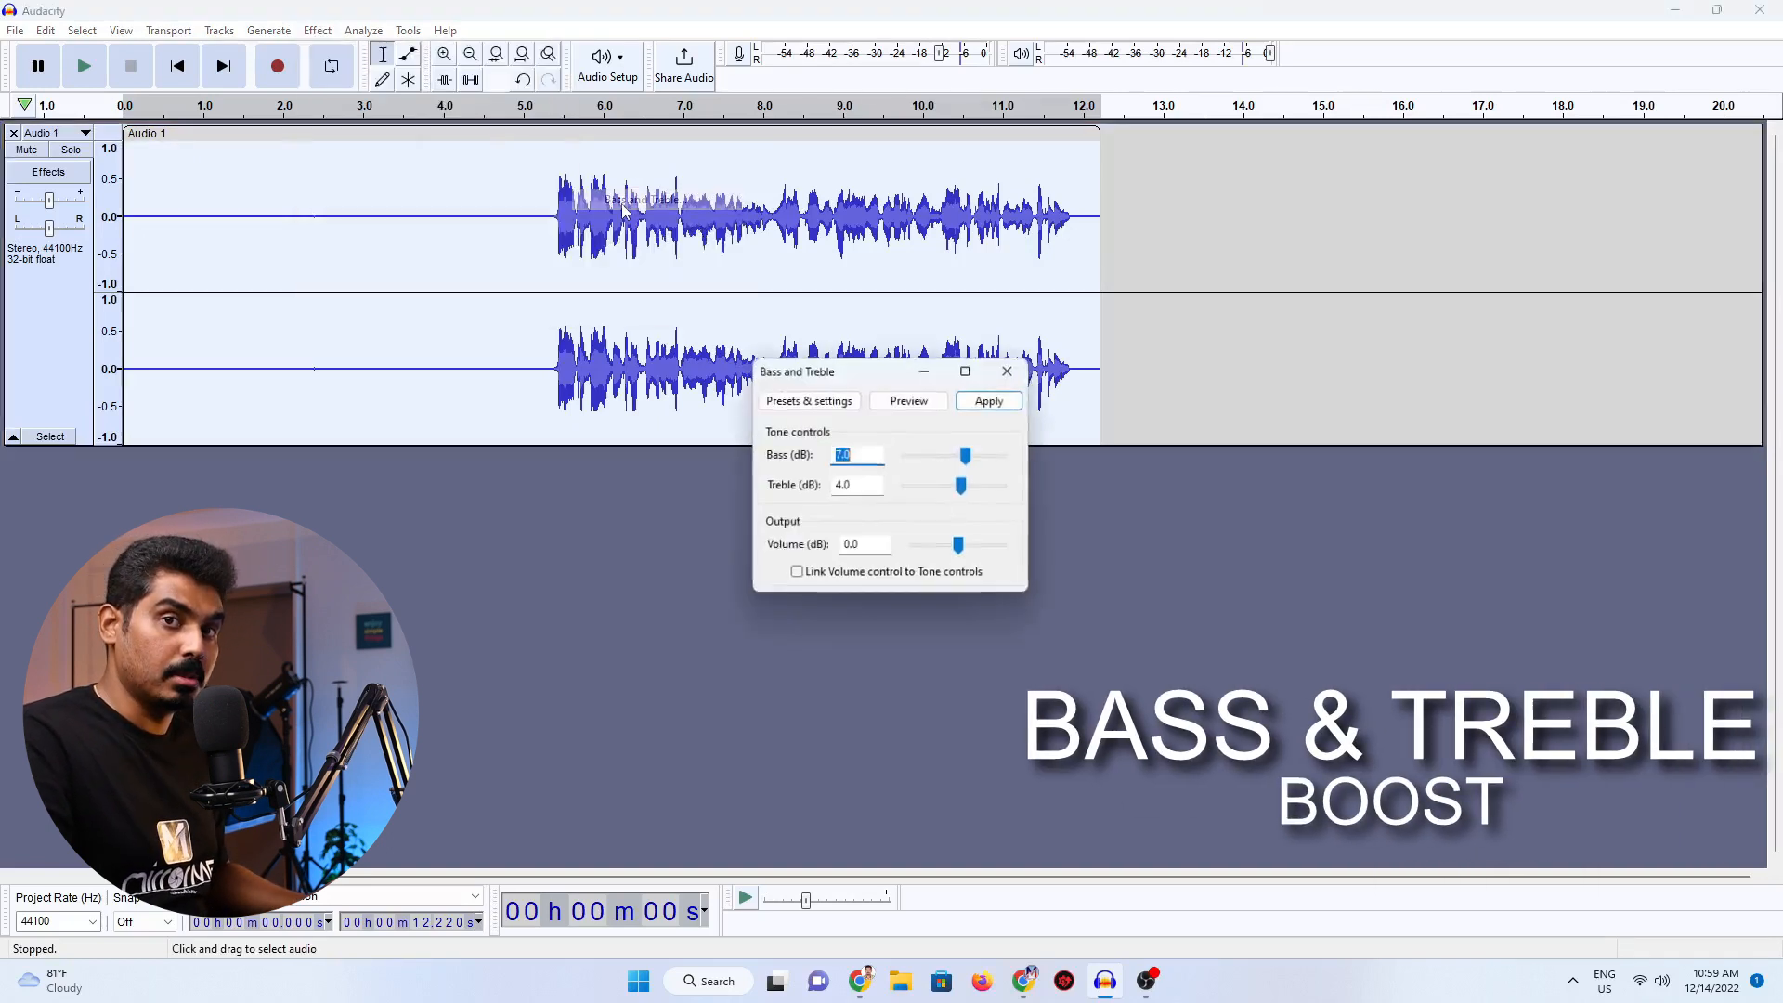
pyautogui.moveTo(869, 376); pyautogui.dragTo(1216, 309)
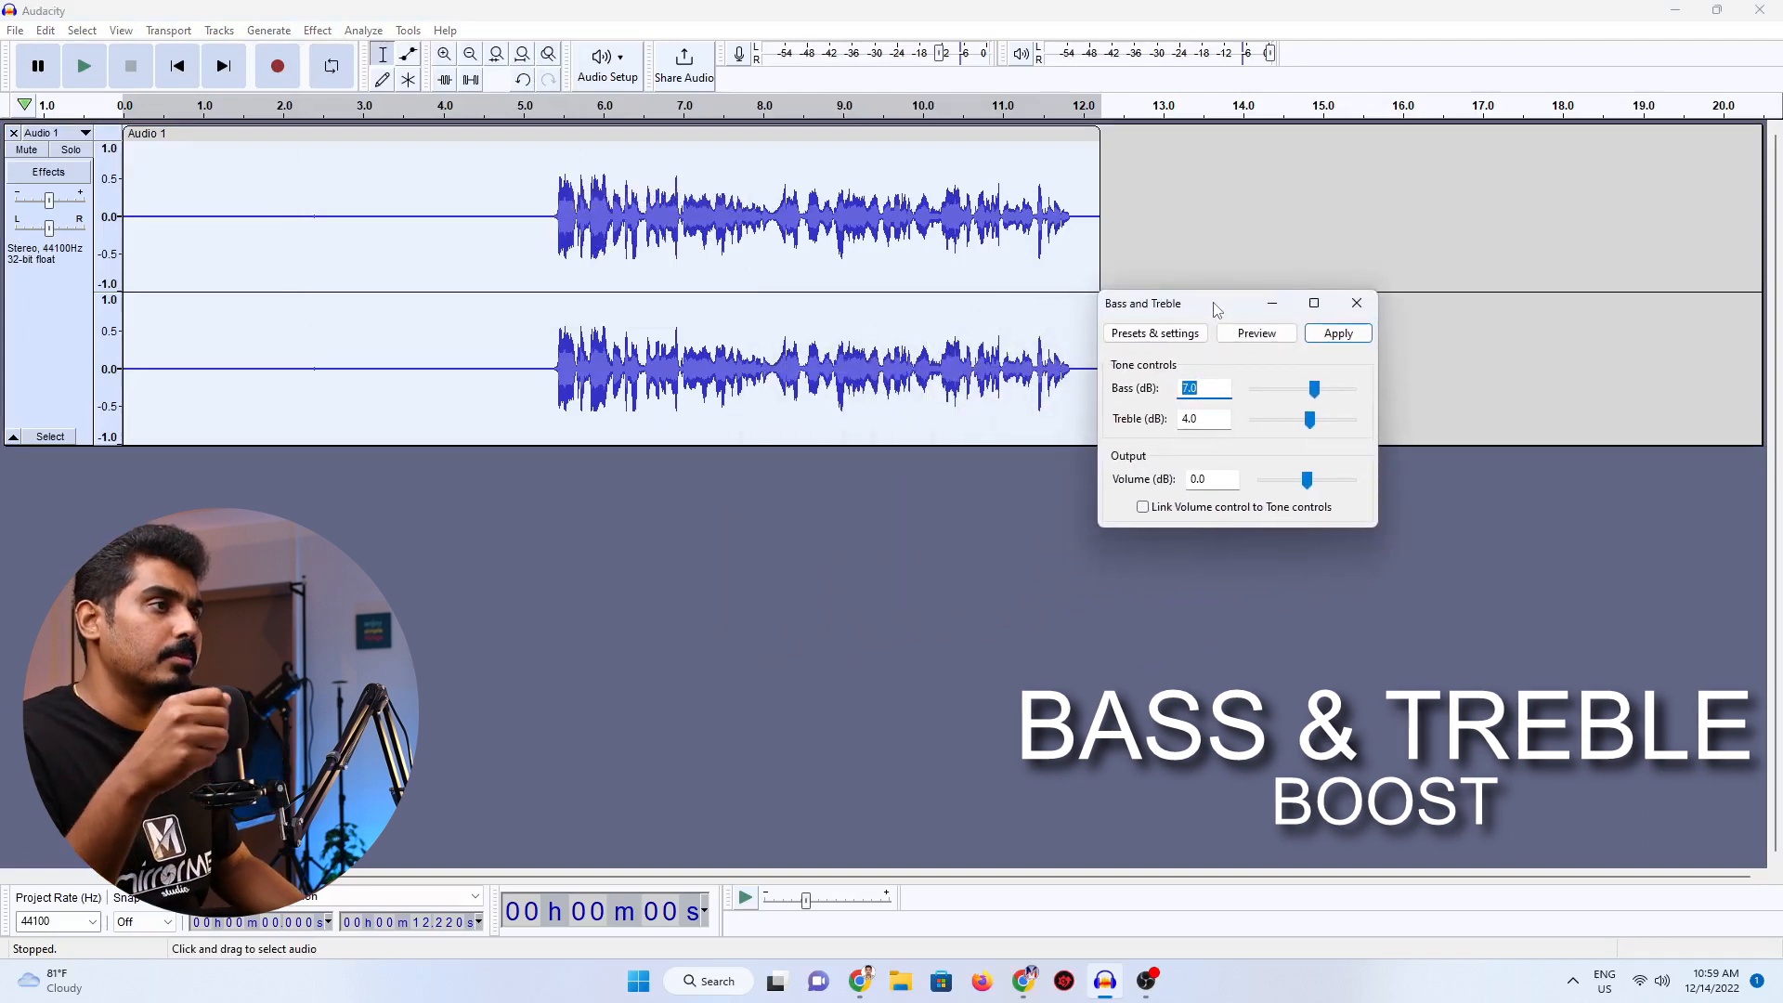
pyautogui.moveTo(1214, 304); pyautogui.dragTo(1245, 271)
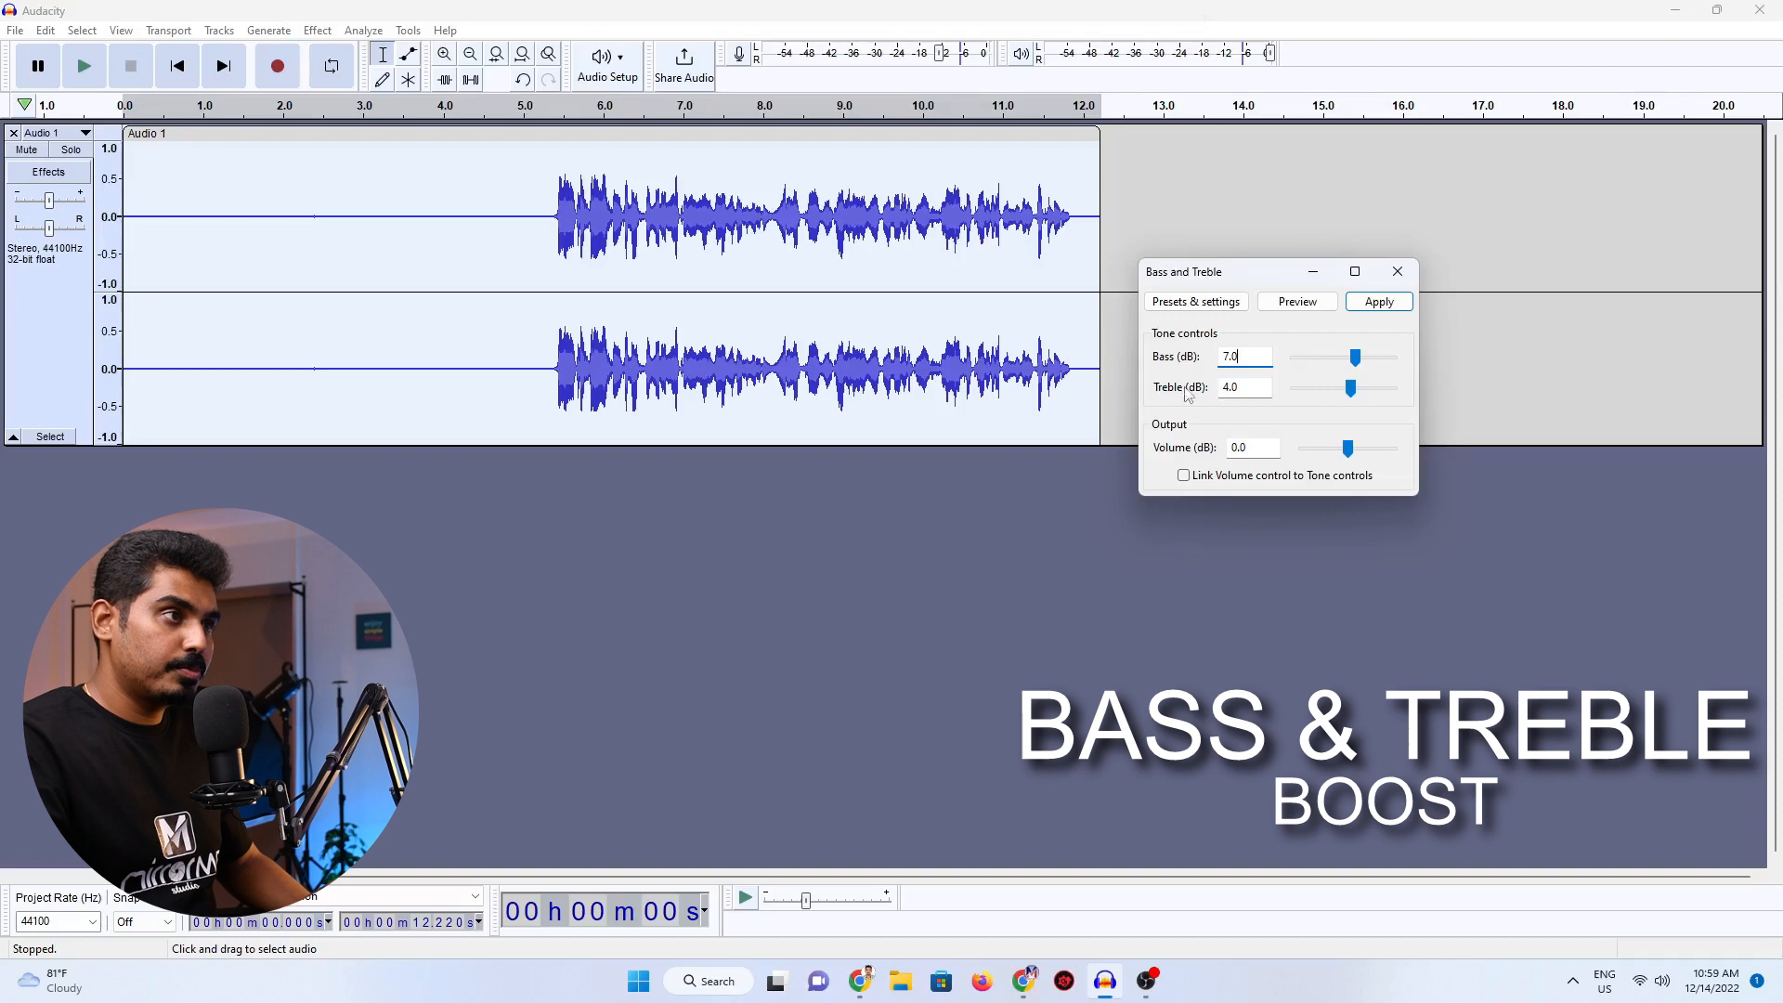
pyautogui.doubleClick(1249, 358)
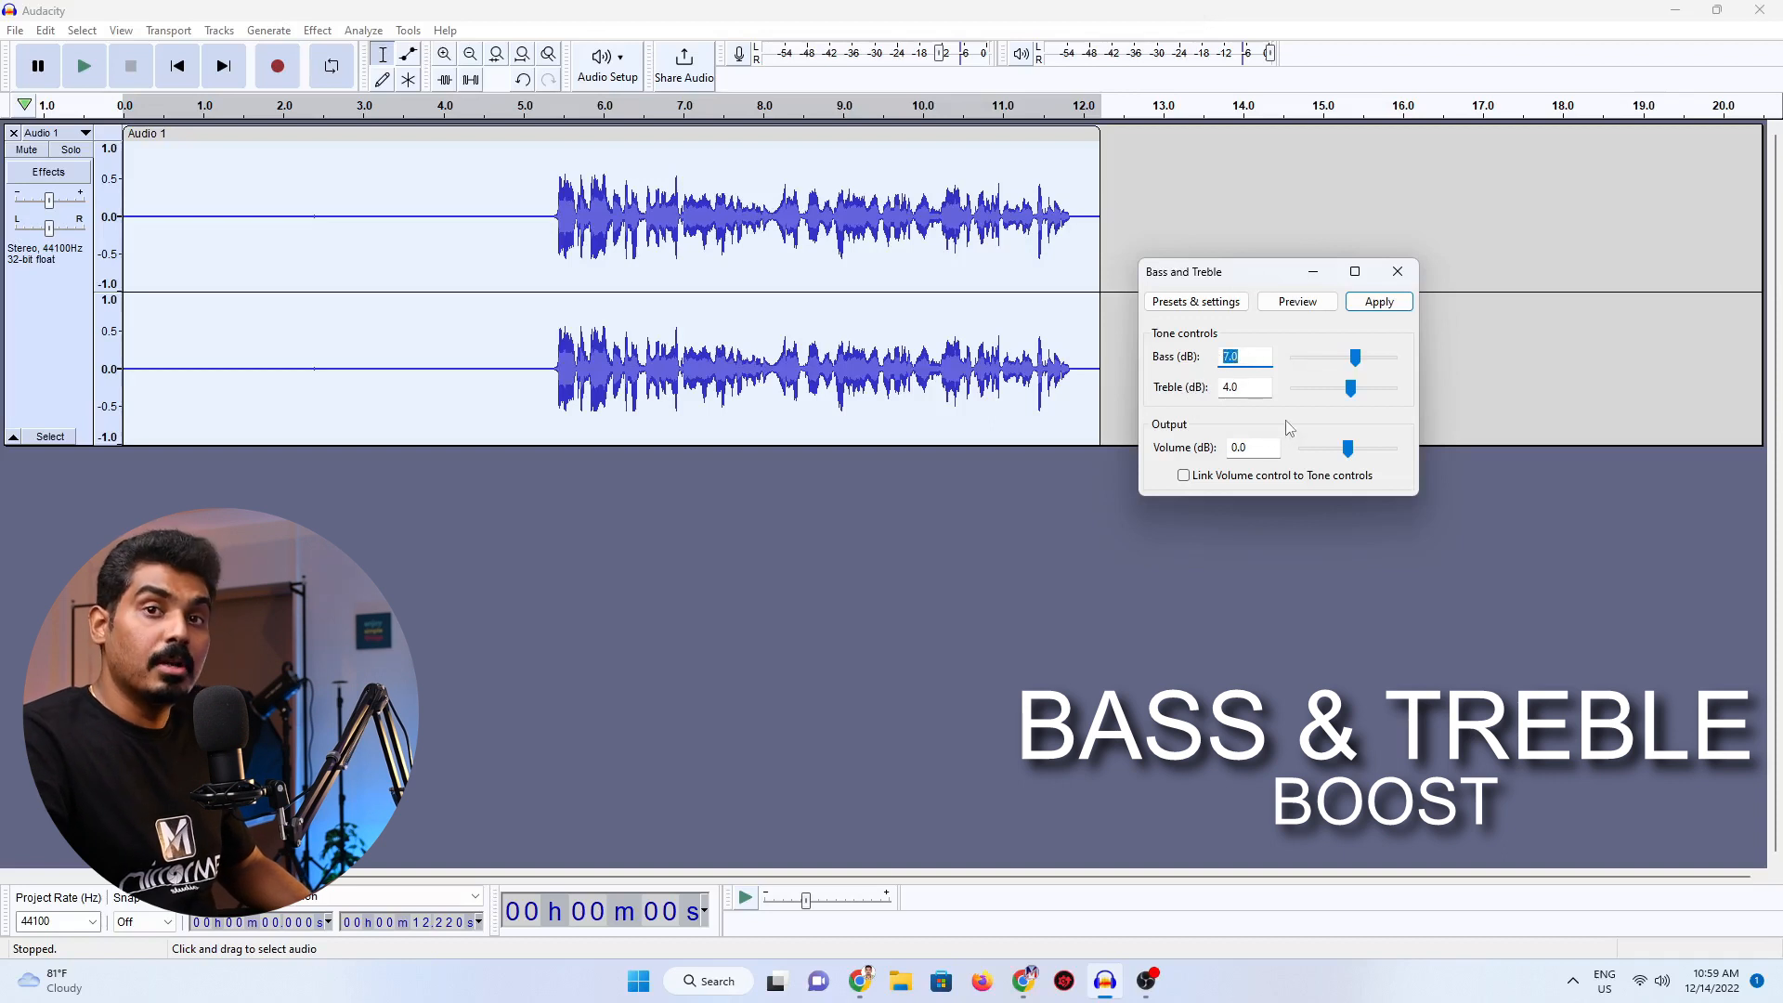
pyautogui.doubleClick(1249, 387)
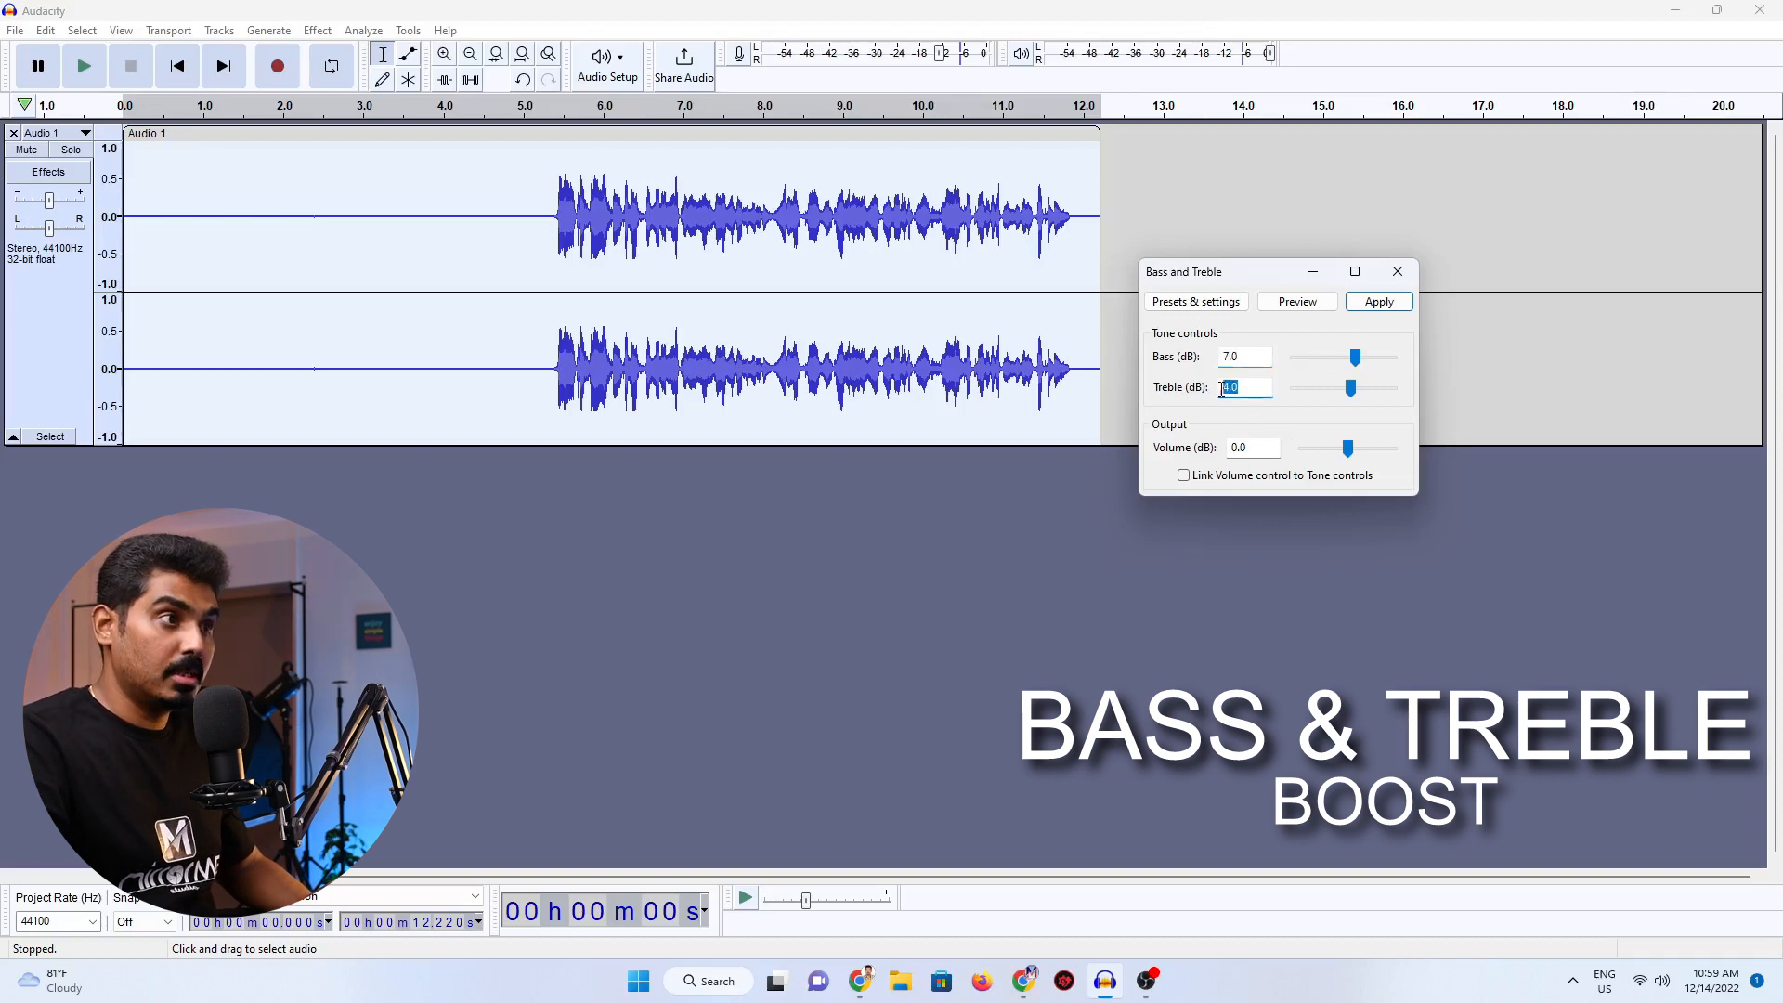
pyautogui.click(1388, 304)
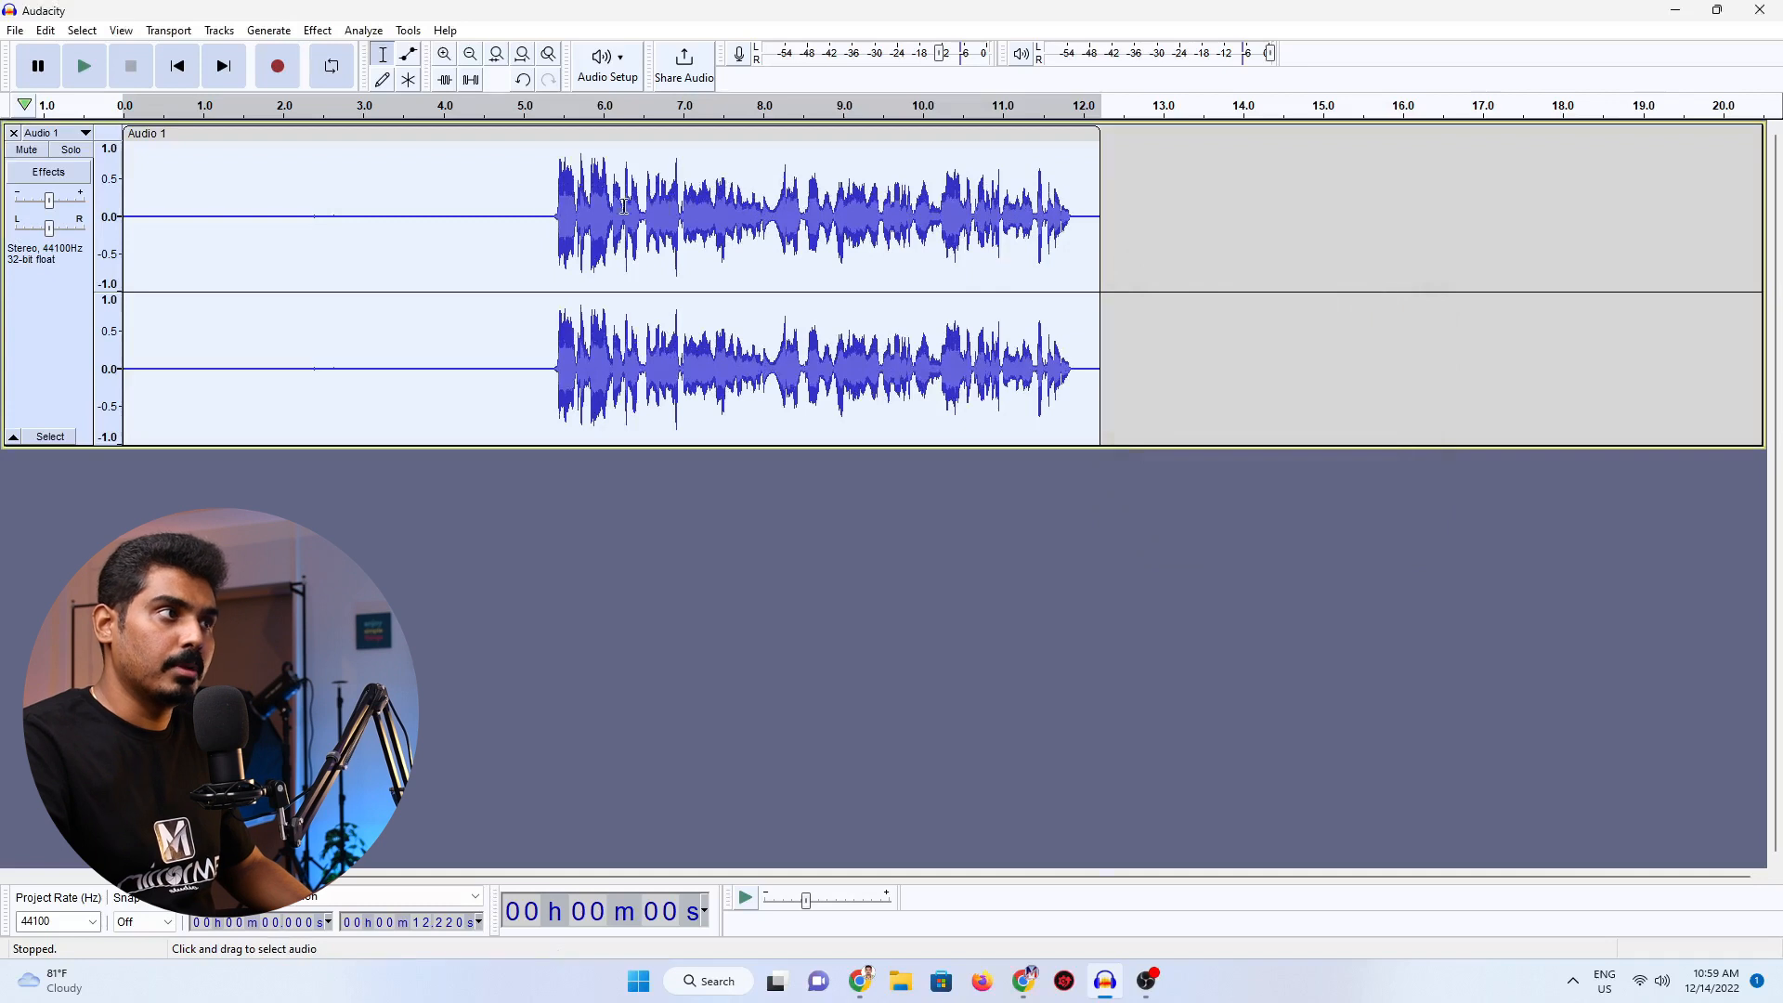
# Play the processed recording from just before the speech starts, at about 5.35 seconds.
pyautogui.doubleClick(552, 209)
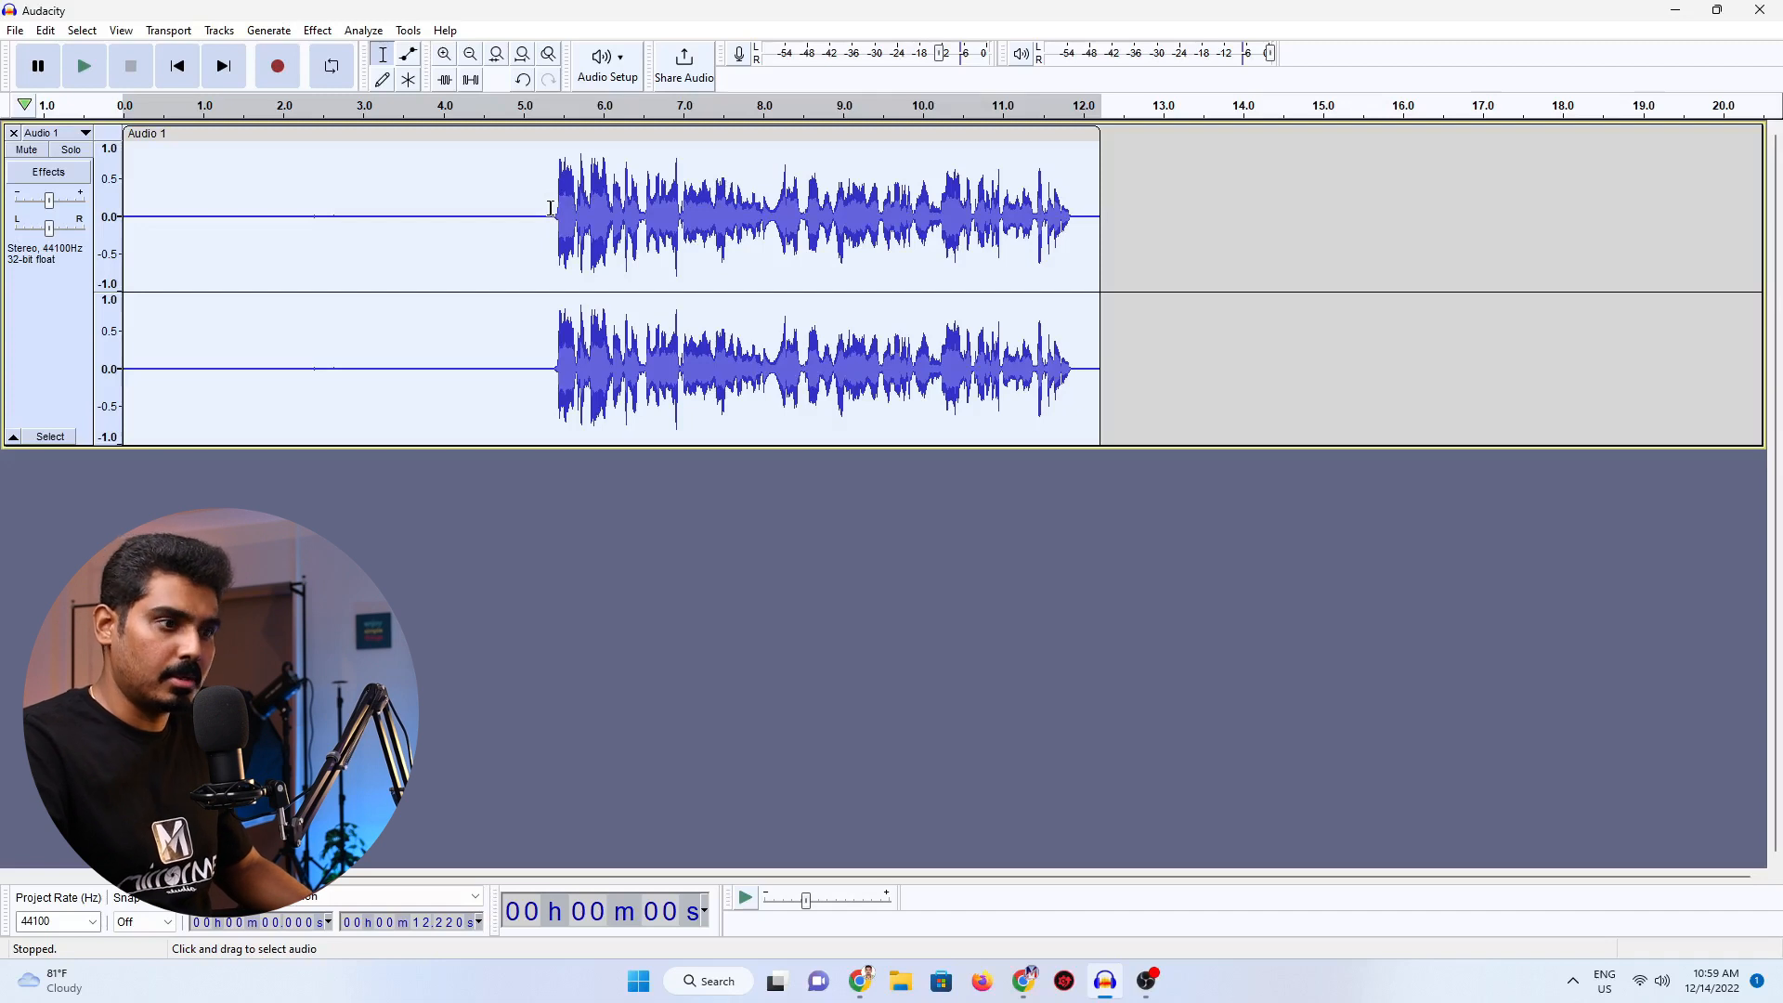
pyautogui.click(550, 208)
pyautogui.click(85, 67)
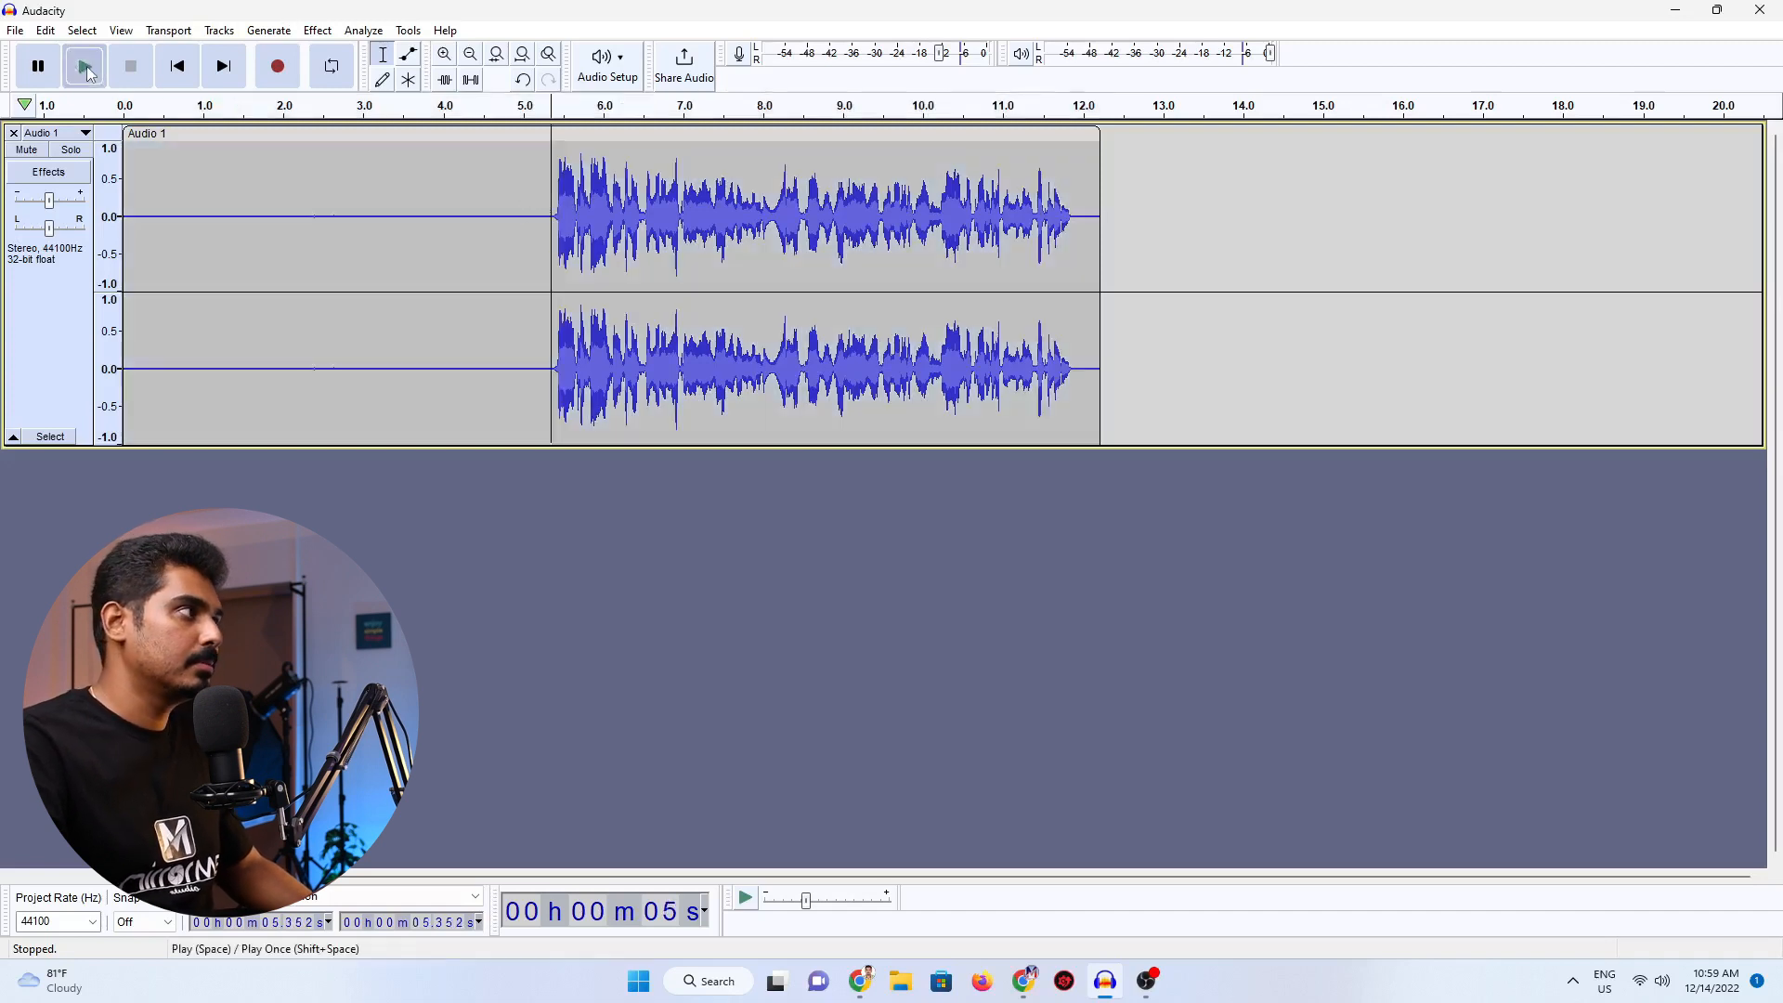